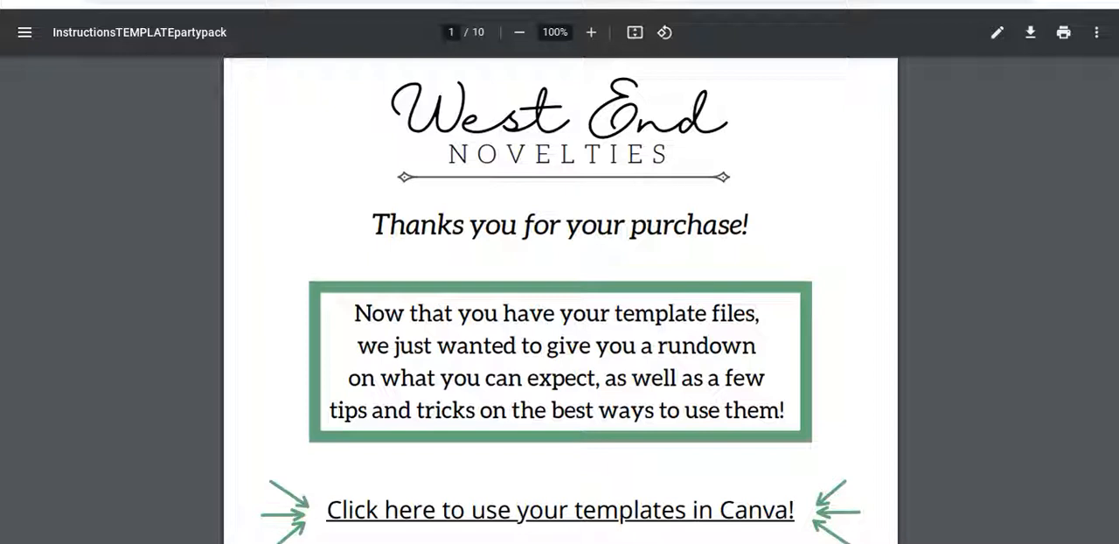
Open the Canva templates link on page 1 of the instructions PDF and start a copy of the shared template
{"action": "scroll", "coordinate": [126, 303], "scroll_direction": "down", "scroll_amount": 1}
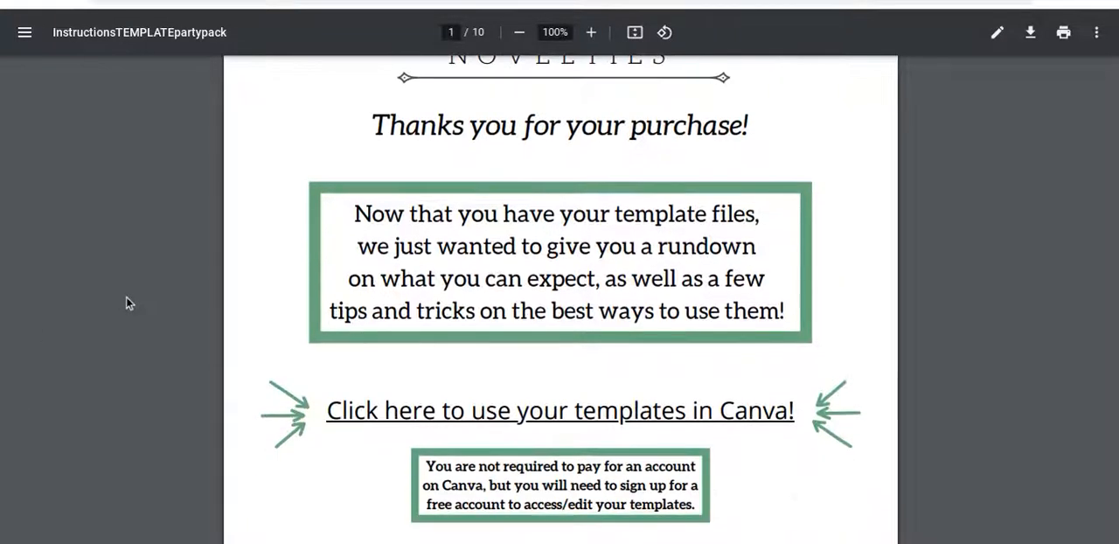
{"action": "scroll", "coordinate": [125, 298], "scroll_direction": "up", "scroll_amount": 1}
{"action": "scroll", "coordinate": [126, 304], "scroll_direction": "down", "scroll_amount": 1}
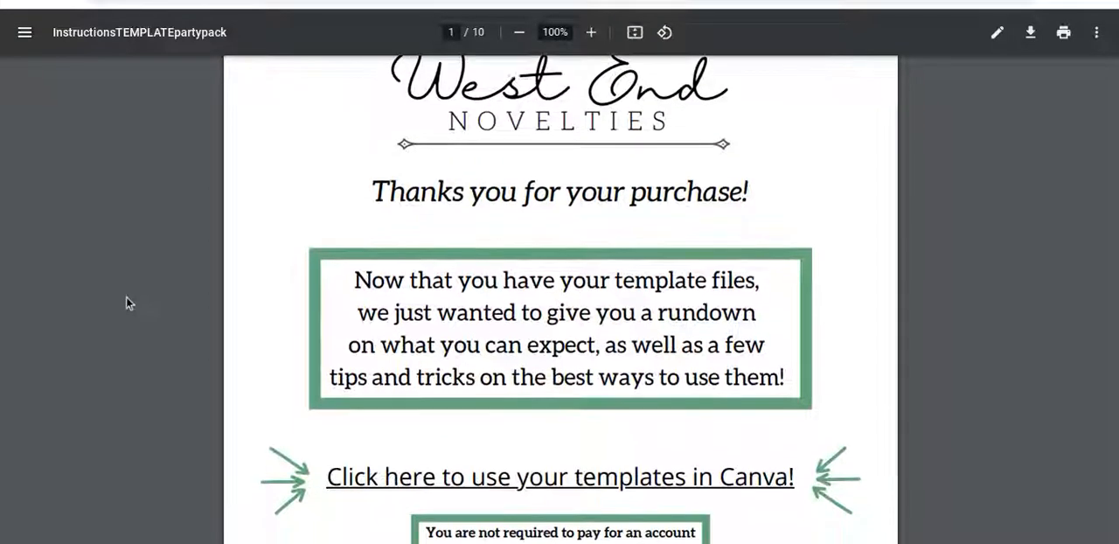
{"action": "scroll", "coordinate": [126, 303], "scroll_direction": "up", "scroll_amount": 1}
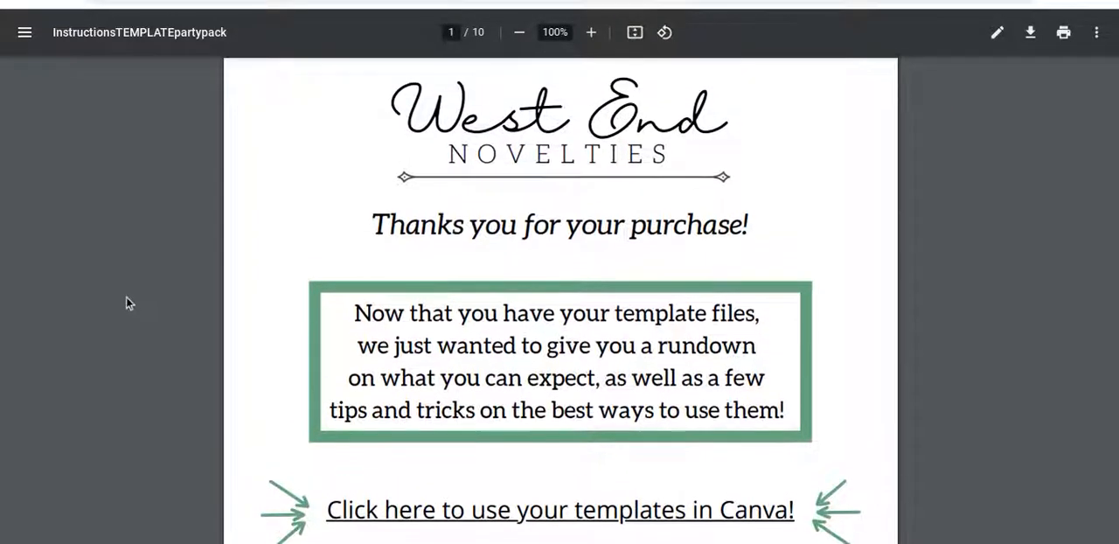
{"action": "scroll", "coordinate": [126, 303], "scroll_direction": "down", "scroll_amount": 1}
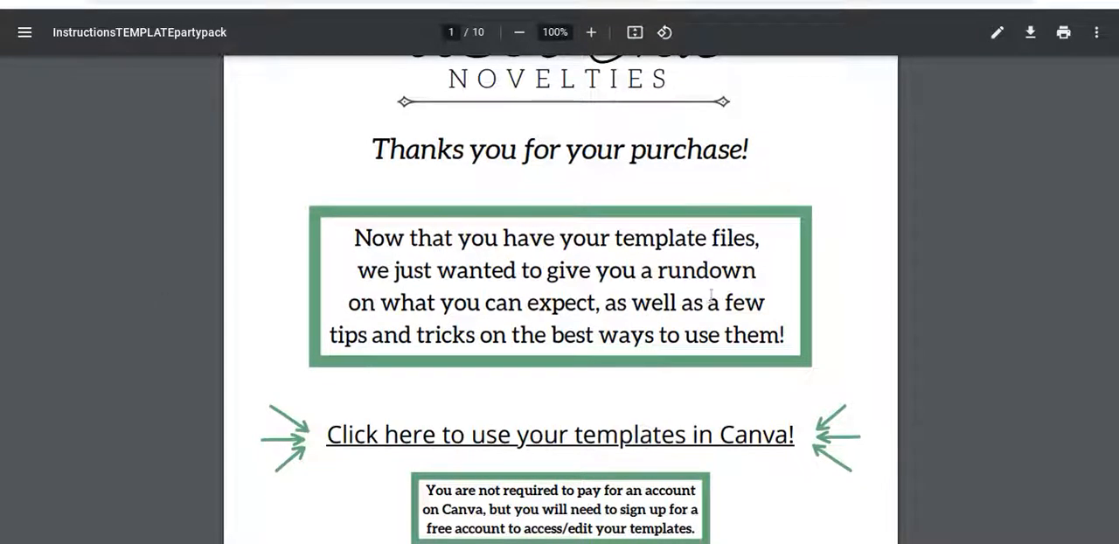
{"action": "left_click", "coordinate": [607, 442]}
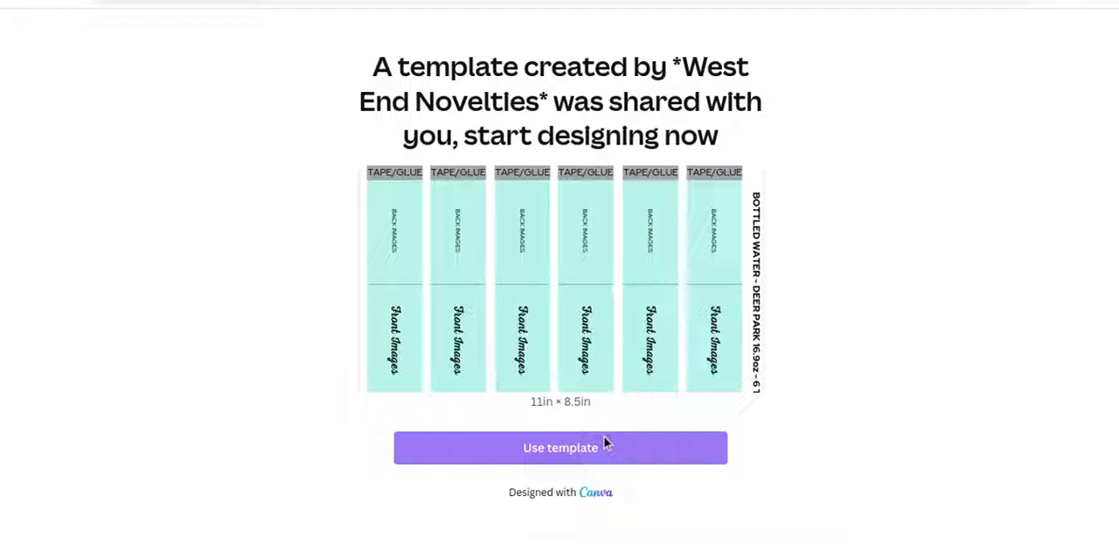
{"action": "left_click", "coordinate": [605, 444]}
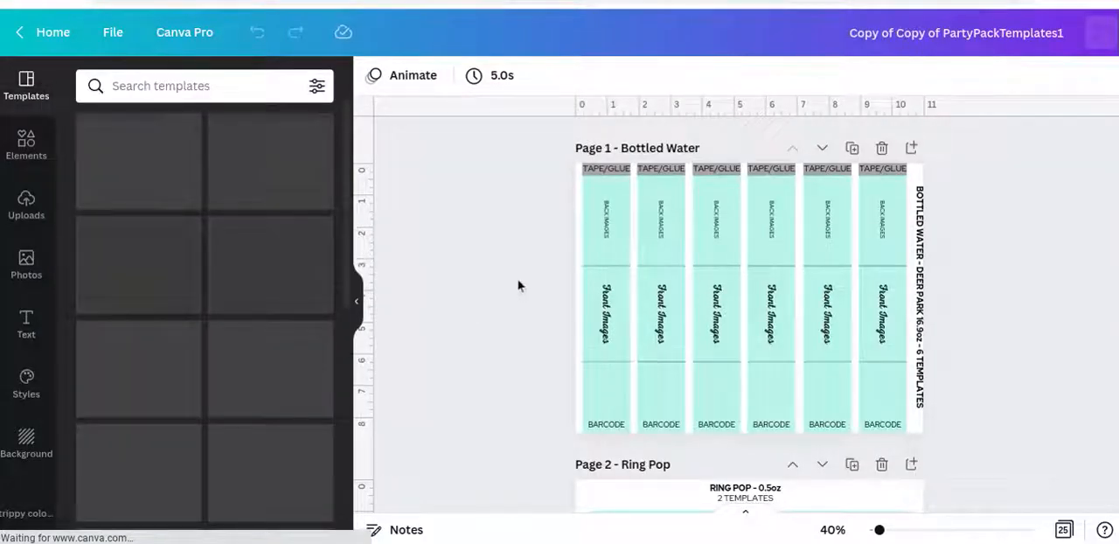
Look through the party pack template pages from Bottled Water down to the M&Ms page
{"action": "scroll", "coordinate": [517, 285], "scroll_direction": "down", "scroll_amount": 3}
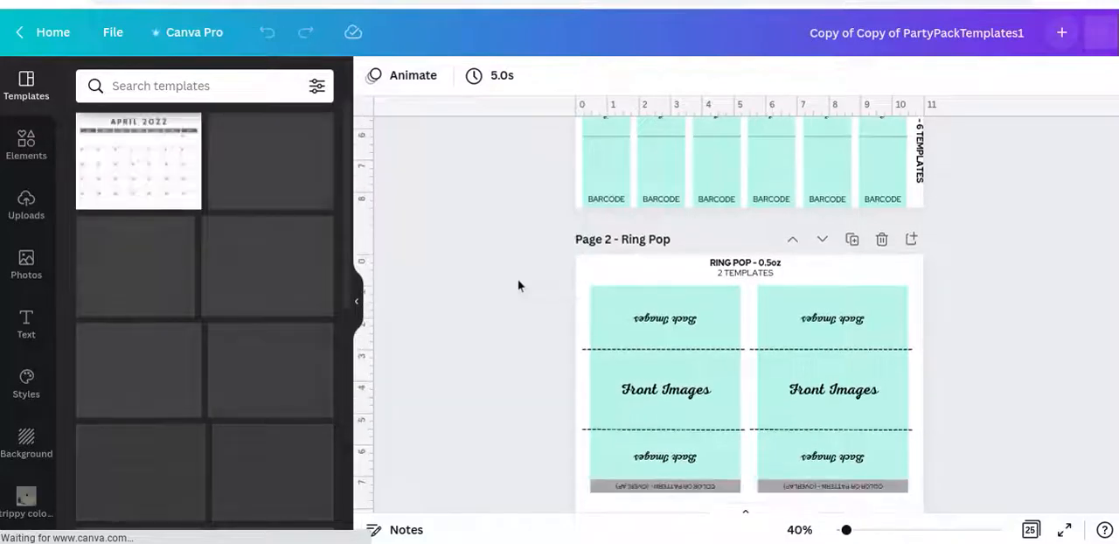
{"action": "scroll", "coordinate": [517, 285], "scroll_direction": "down", "scroll_amount": 2}
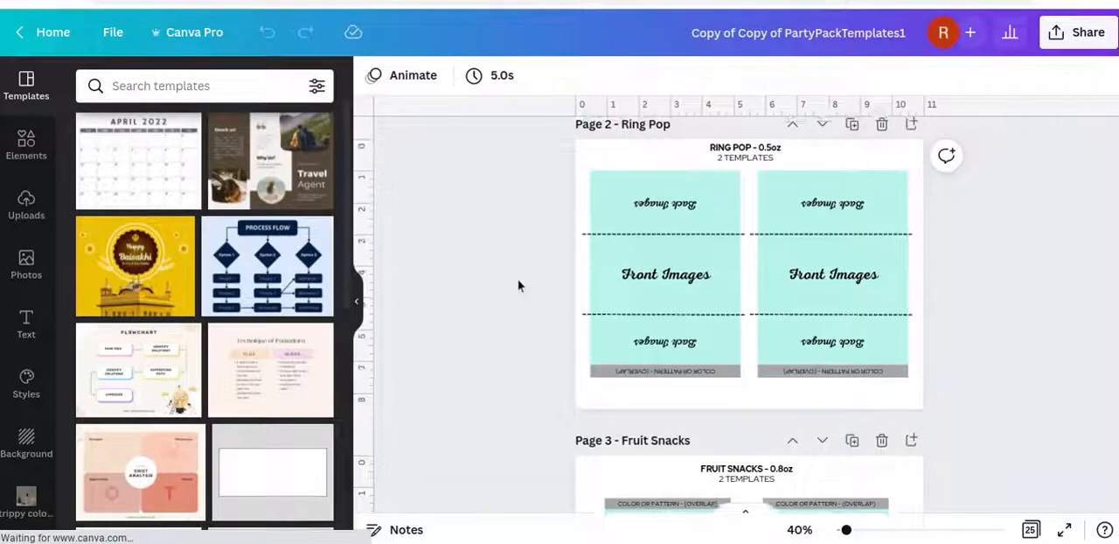
{"action": "scroll", "coordinate": [517, 285], "scroll_direction": "up", "scroll_amount": 1}
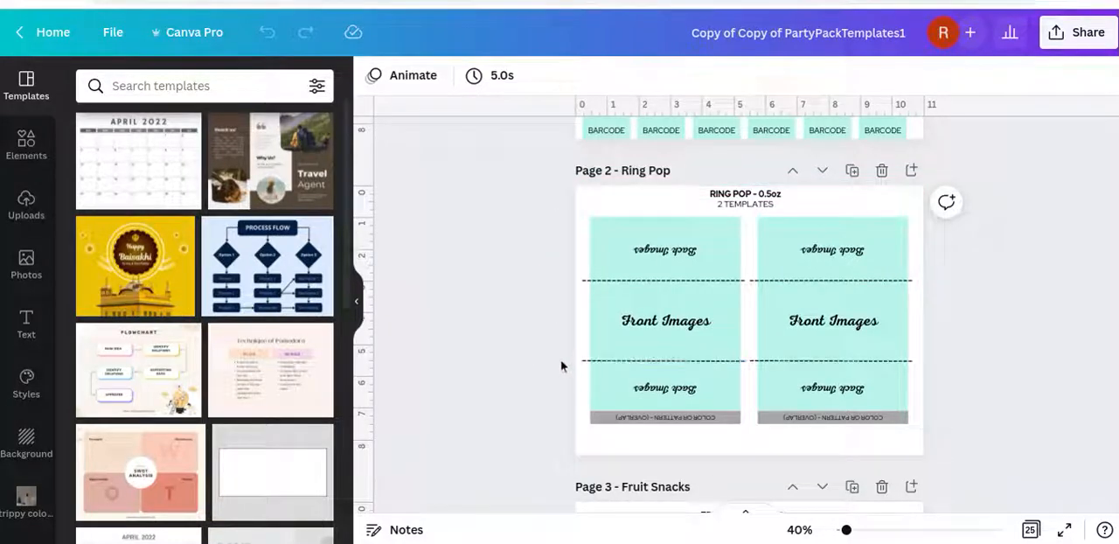
{"action": "scroll", "coordinate": [560, 365], "scroll_direction": "down", "scroll_amount": 2}
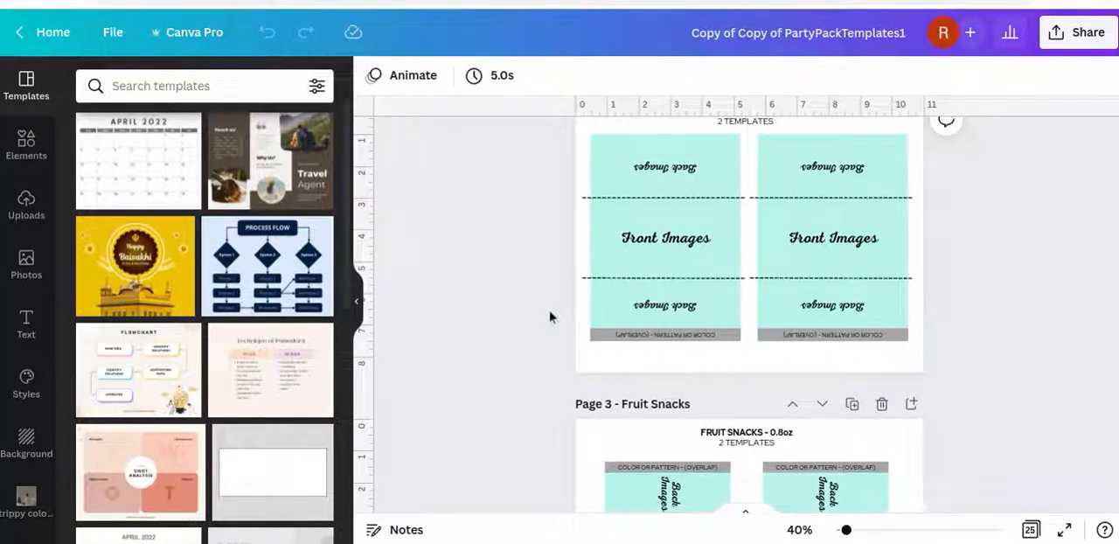
{"action": "scroll", "coordinate": [550, 316], "scroll_direction": "down", "scroll_amount": 7}
{"action": "scroll", "coordinate": [550, 317], "scroll_direction": "down", "scroll_amount": 8}
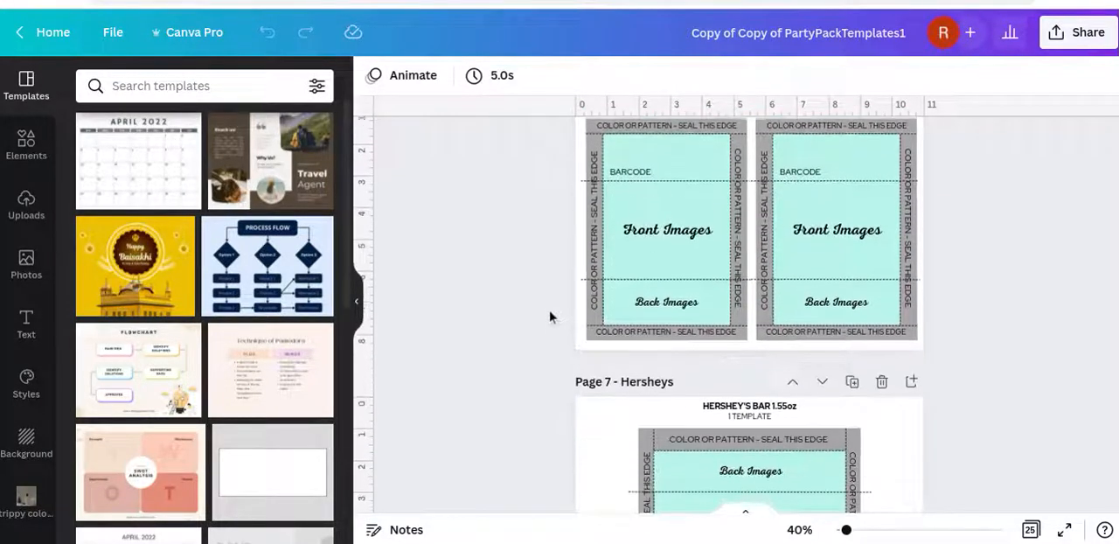
{"action": "scroll", "coordinate": [550, 316], "scroll_direction": "down", "scroll_amount": 8}
{"action": "scroll", "coordinate": [549, 317], "scroll_direction": "down", "scroll_amount": 8}
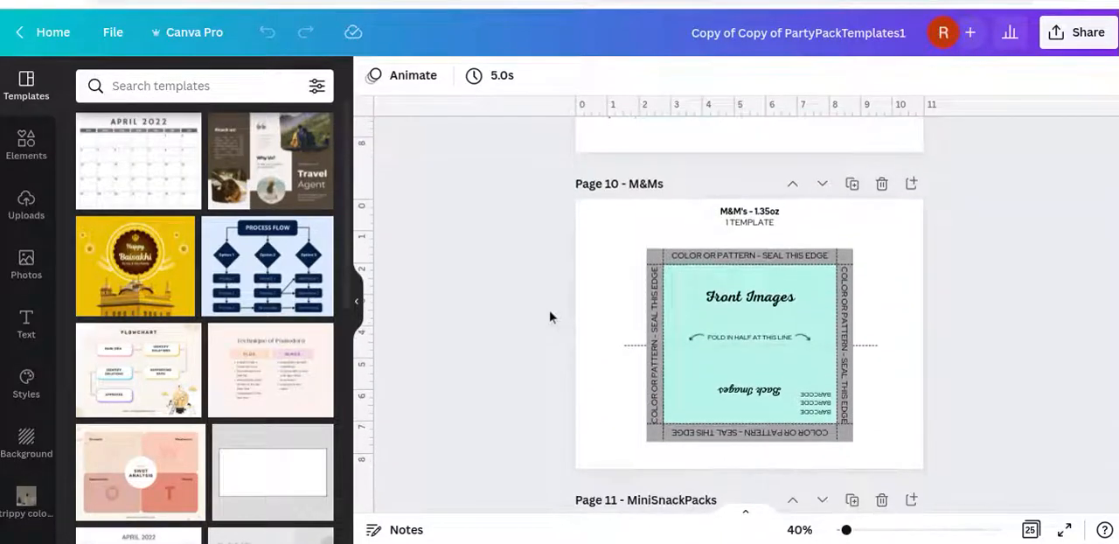
{"action": "scroll", "coordinate": [550, 316], "scroll_direction": "down", "scroll_amount": 3}
{"action": "scroll", "coordinate": [550, 316], "scroll_direction": "up", "scroll_amount": 2}
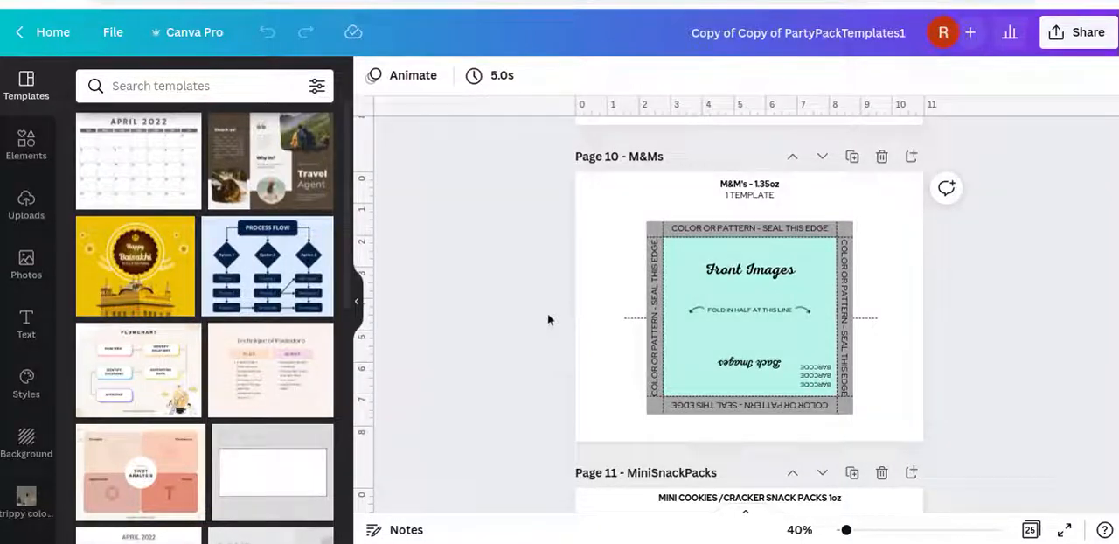
Add the plain beige uploaded image to the M&Ms page and position it at the wrapper's upper-left corner
{"action": "left_click", "coordinate": [26, 218]}
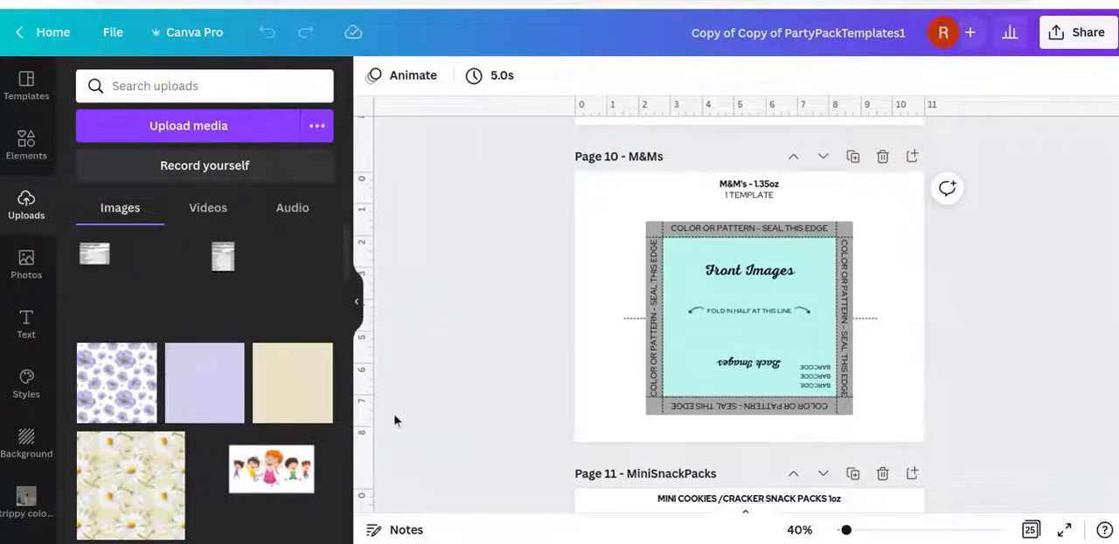
{"action": "left_click", "coordinate": [294, 395]}
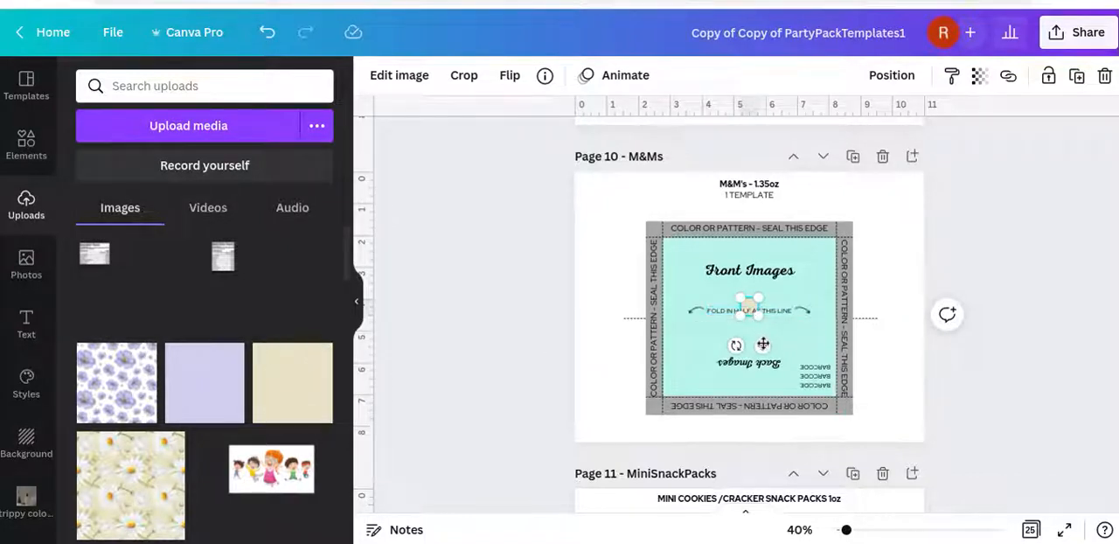
{"action": "left_click_drag", "start_coordinate": [763, 345], "coordinate": [669, 269]}
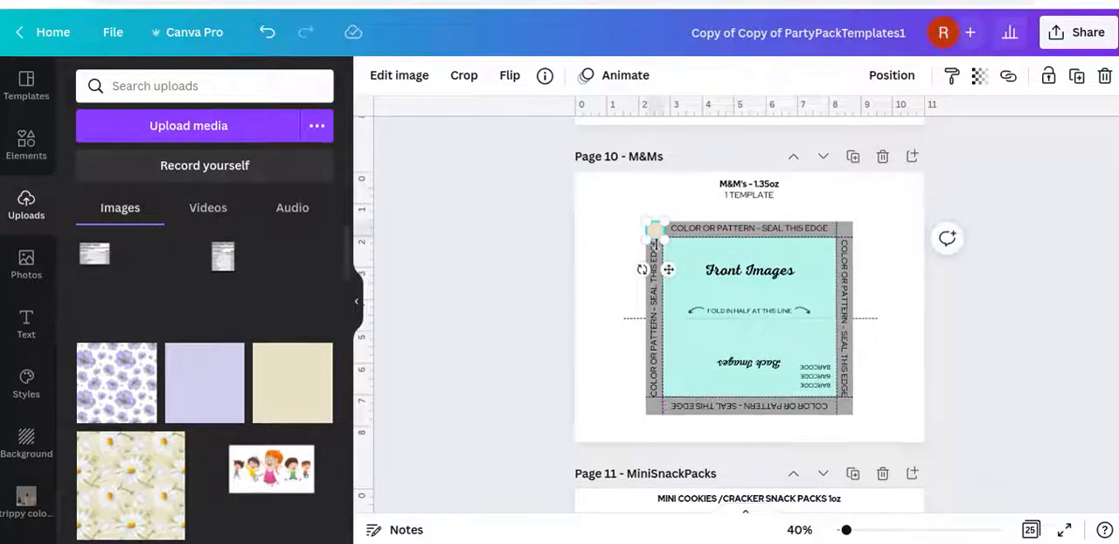
Stretch the beige image over the wrapper's left seal edge and place a duplicate over the right seal edge
{"action": "left_click_drag", "start_coordinate": [653, 238], "coordinate": [661, 412]}
{"action": "left_click_drag", "start_coordinate": [660, 416], "coordinate": [662, 416]}
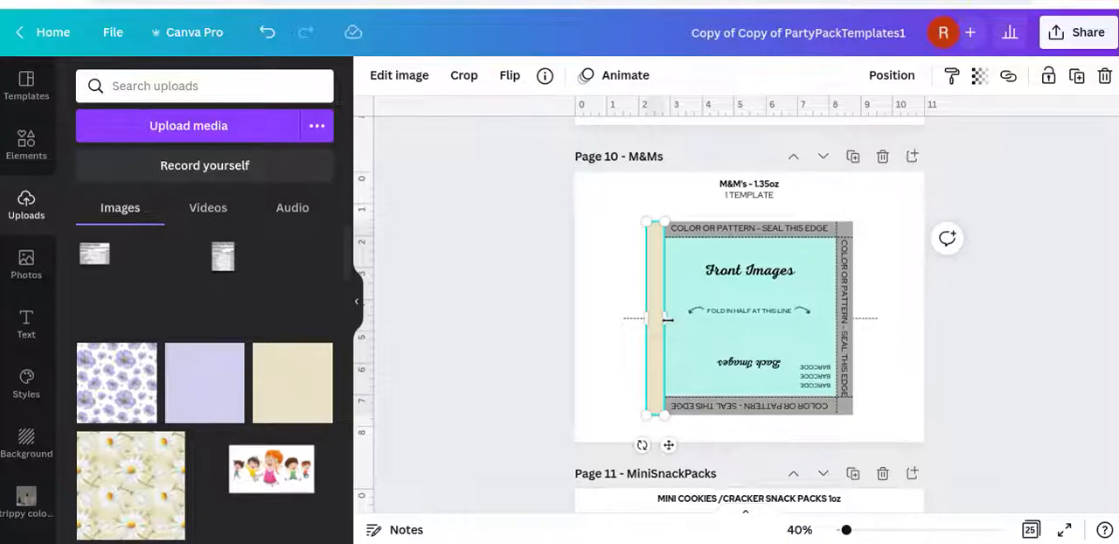
{"action": "left_click_drag", "start_coordinate": [667, 319], "coordinate": [664, 320]}
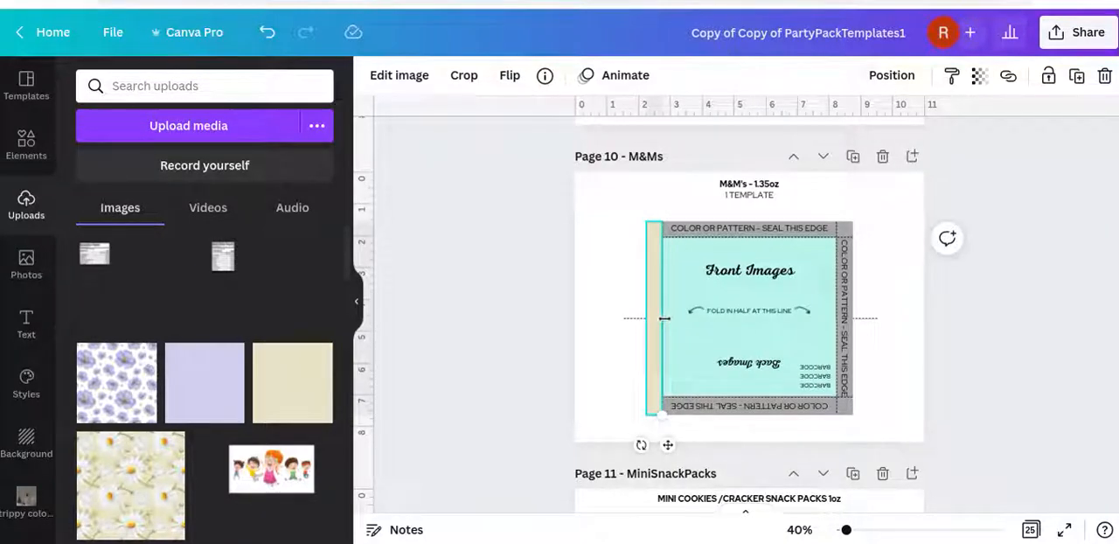
{"action": "left_click", "coordinate": [1077, 76]}
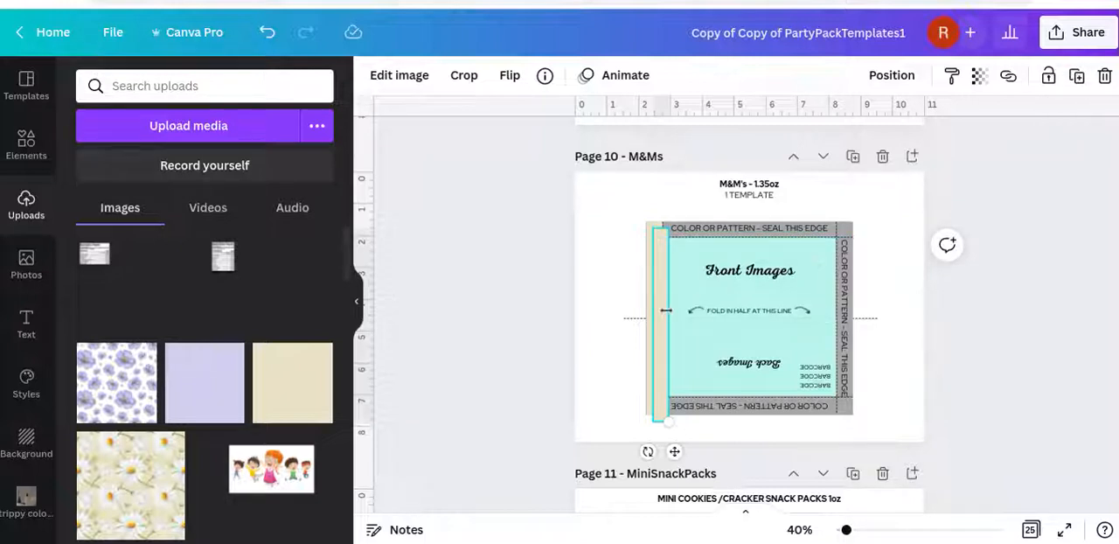
{"action": "left_click_drag", "start_coordinate": [662, 318], "coordinate": [846, 306]}
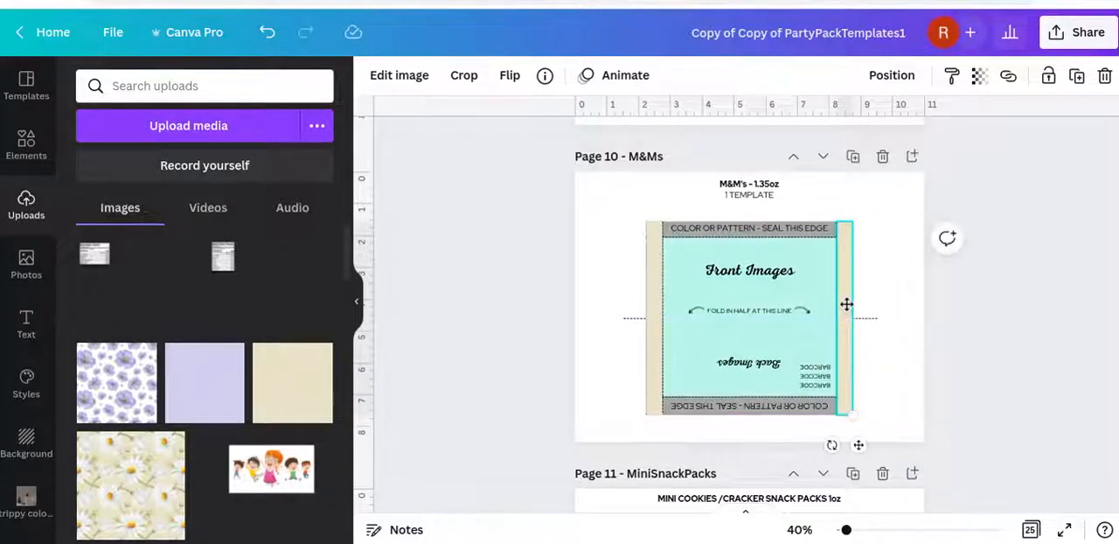
Duplicate the right beige strip, rotate the copy to horizontal and place it over the wrapper's top seal edge
{"action": "left_click", "coordinate": [1074, 77]}
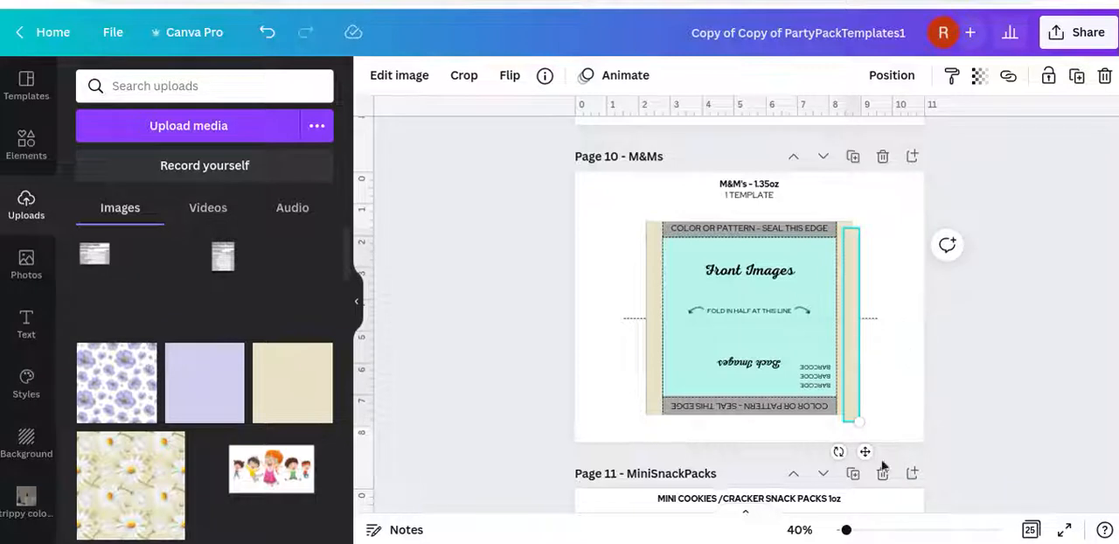
{"action": "left_click_drag", "start_coordinate": [837, 451], "coordinate": [681, 316]}
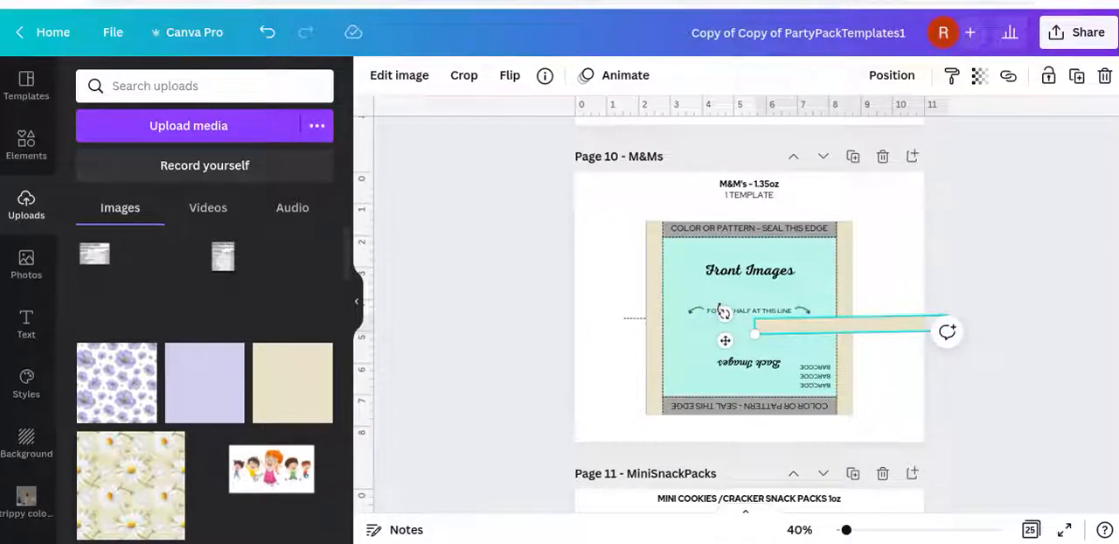
{"action": "left_click_drag", "start_coordinate": [722, 312], "coordinate": [722, 309]}
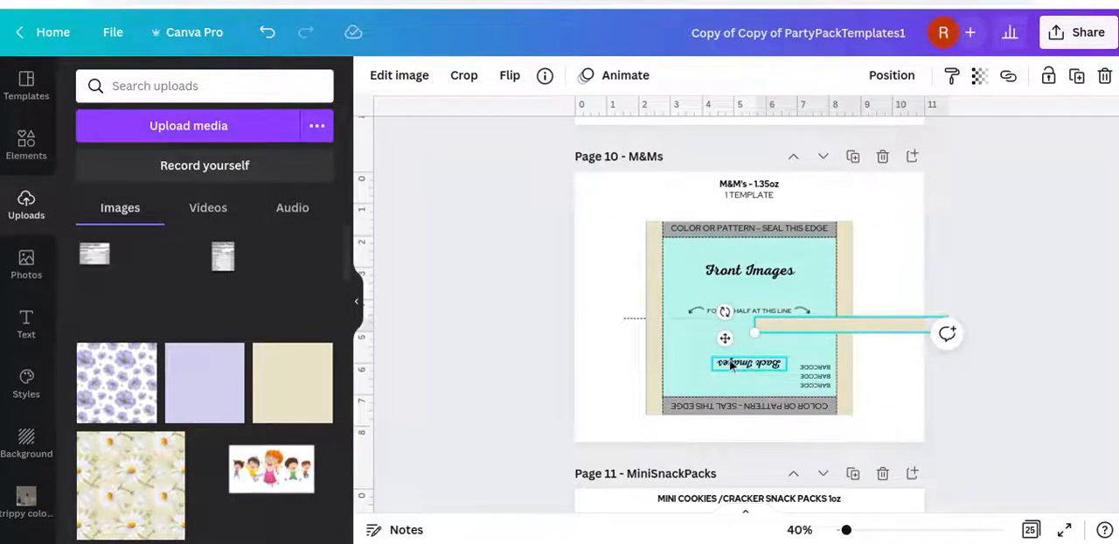
{"action": "left_click_drag", "start_coordinate": [721, 332], "coordinate": [628, 244]}
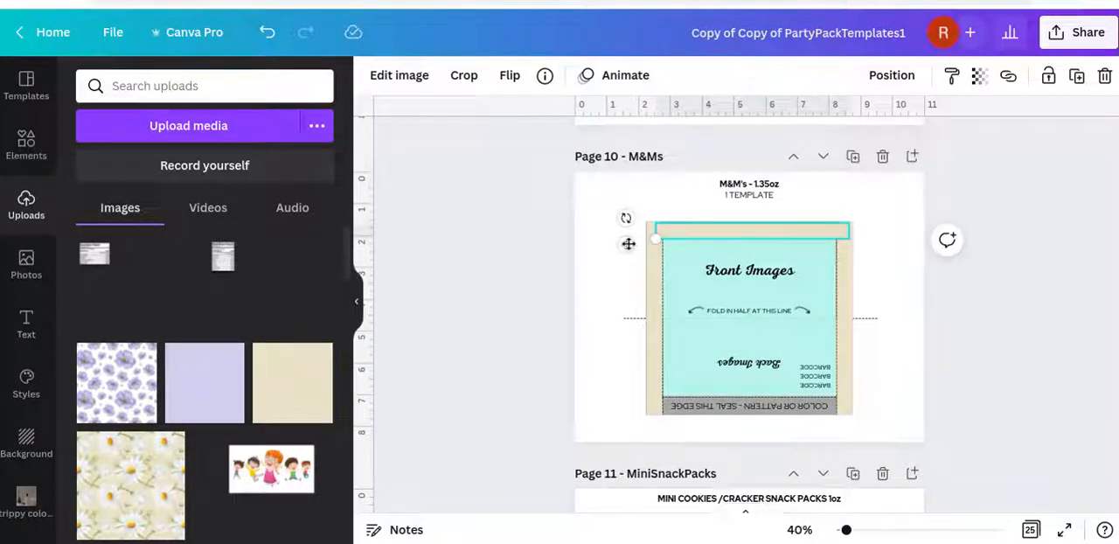
{"action": "left_click", "coordinate": [971, 324]}
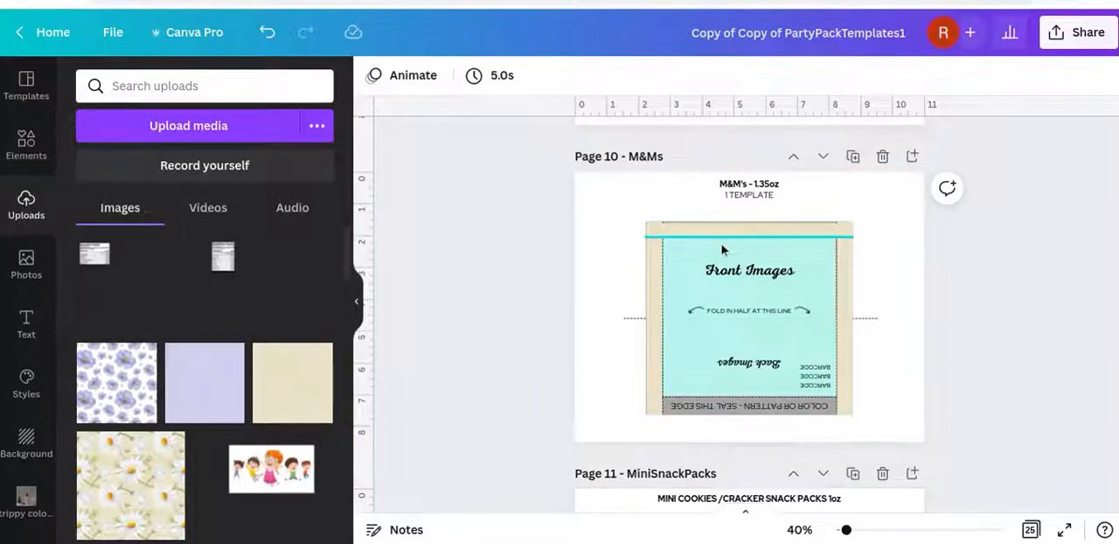
Extend the top beige strip slightly upward to cover the upper border line of the wrapper
{"action": "scroll", "coordinate": [722, 250], "scroll_direction": "up", "scroll_amount": 2}
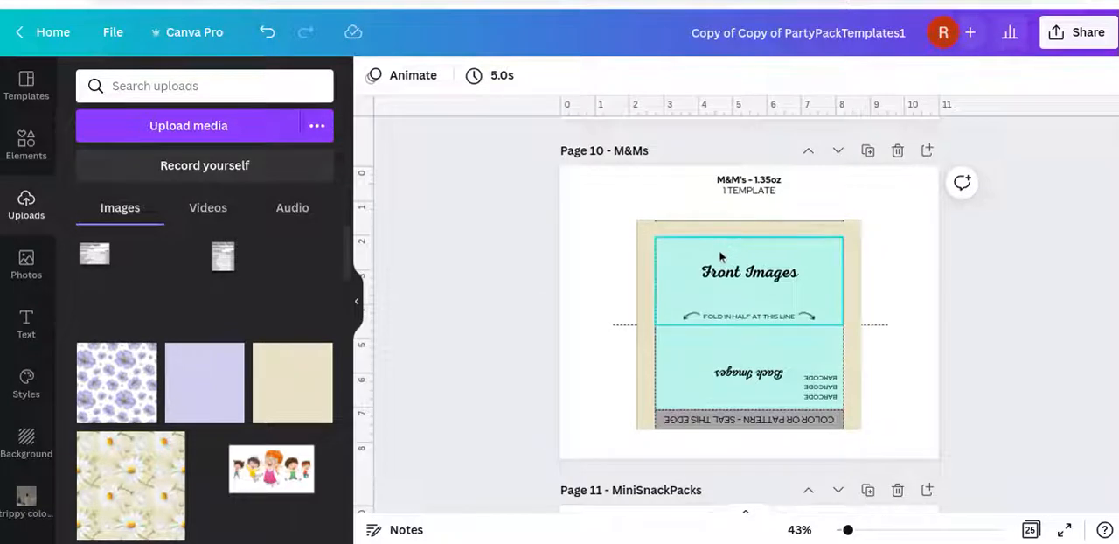
{"action": "left_click", "coordinate": [729, 240]}
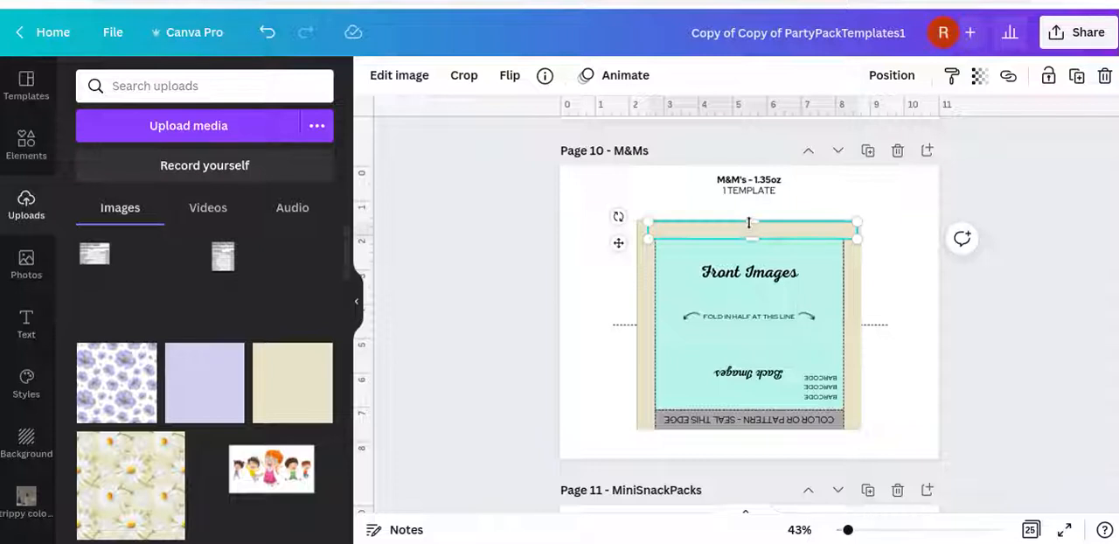
{"action": "left_click_drag", "start_coordinate": [748, 221], "coordinate": [748, 220]}
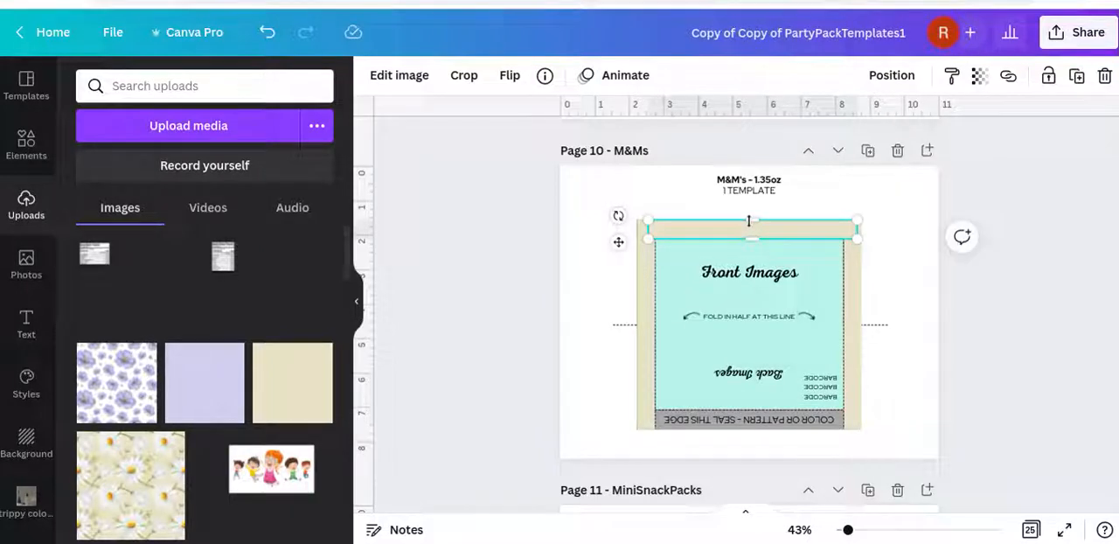
{"action": "left_click", "coordinate": [515, 262]}
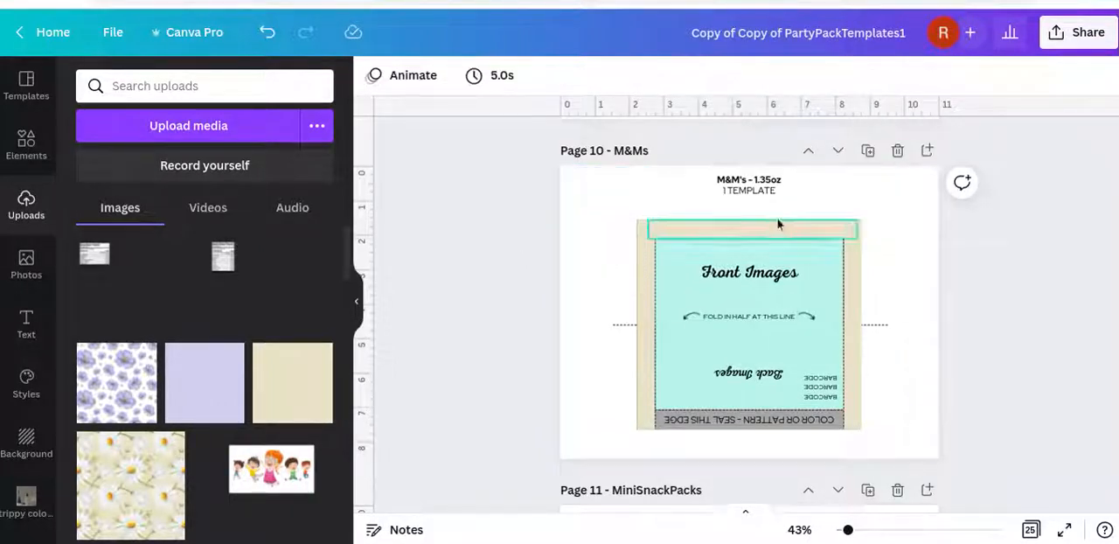
Widen the left beige strip slightly outward to cover the wrapper's outer left border
{"action": "left_click", "coordinate": [645, 256]}
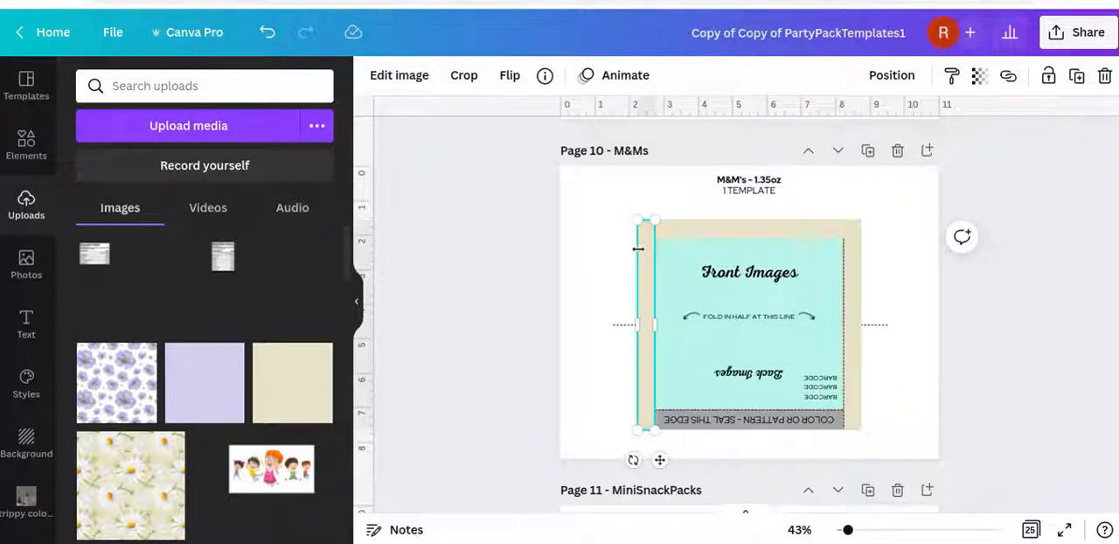
{"action": "left_click_drag", "start_coordinate": [638, 249], "coordinate": [637, 249]}
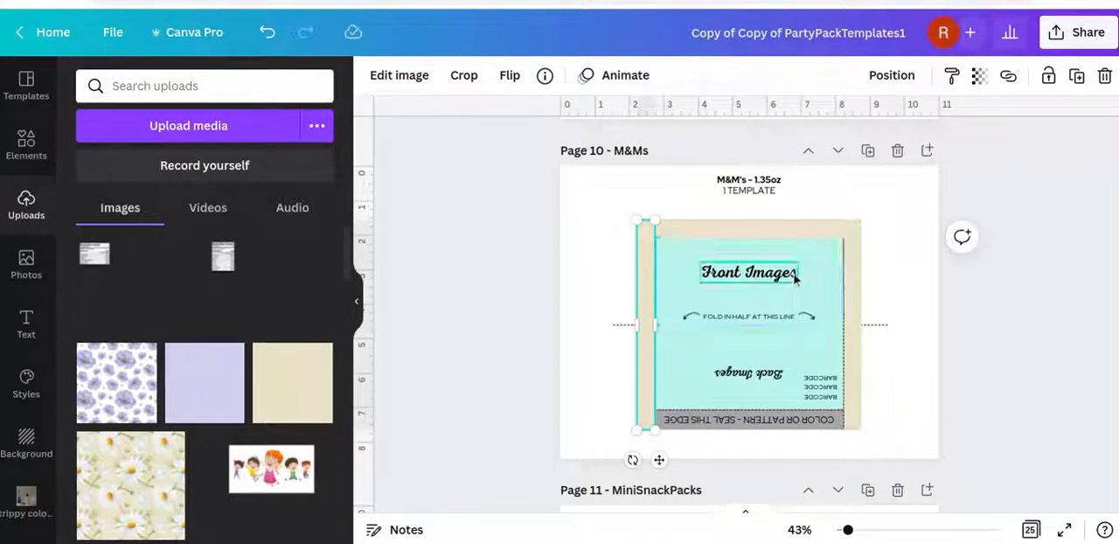
{"action": "left_click", "coordinate": [1026, 315]}
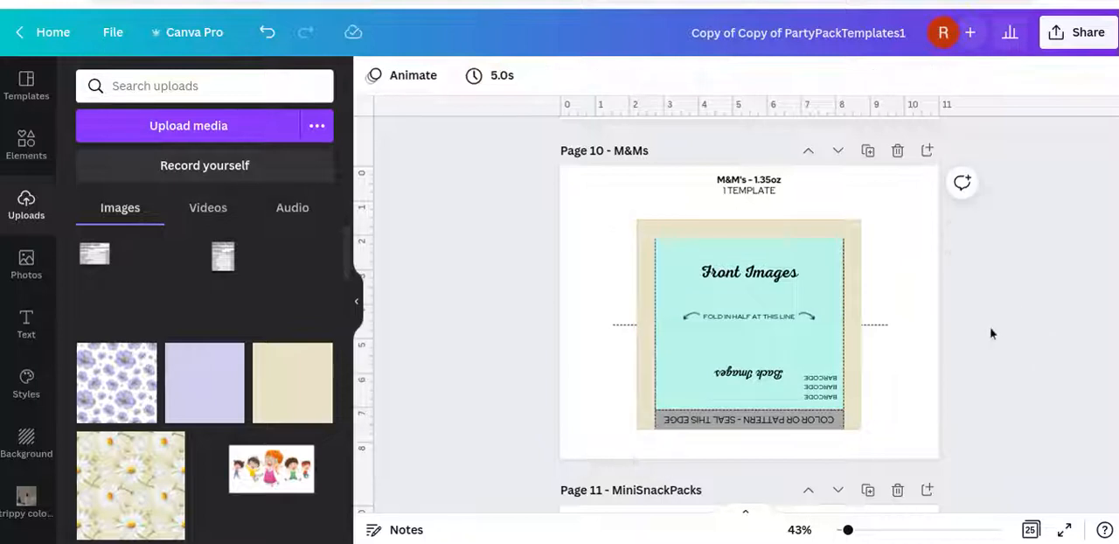
Duplicate the top beige strip and place the copy over the wrapper's bottom seal edge
{"action": "left_click", "coordinate": [738, 236]}
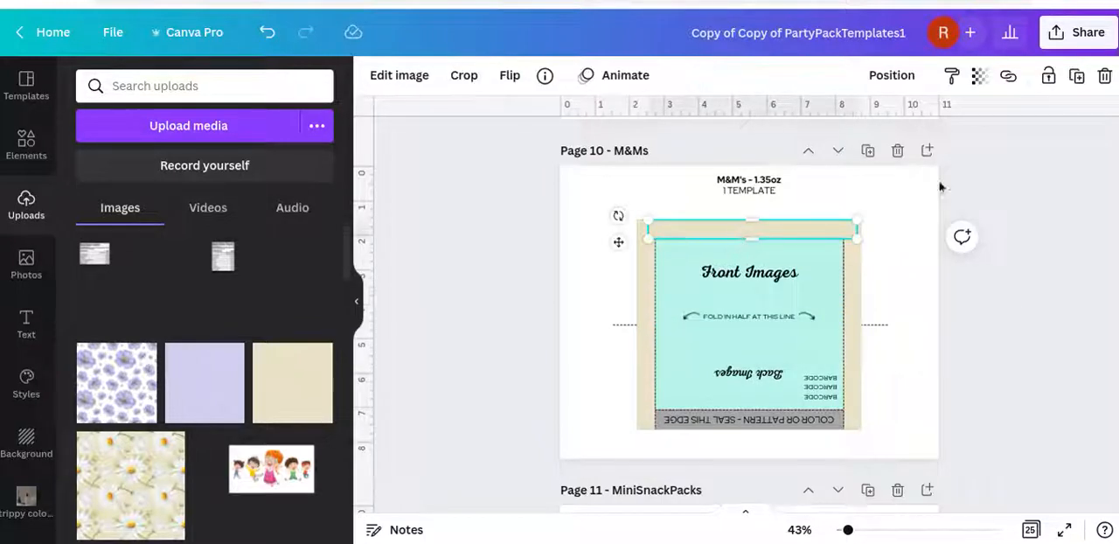
{"action": "left_click", "coordinate": [1075, 75]}
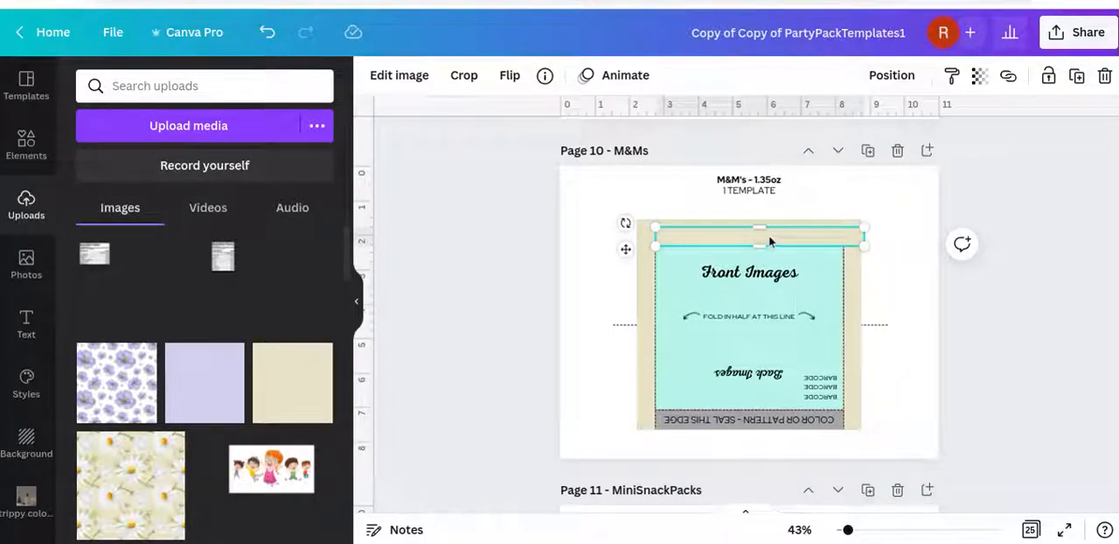
{"action": "left_click_drag", "start_coordinate": [769, 241], "coordinate": [757, 418]}
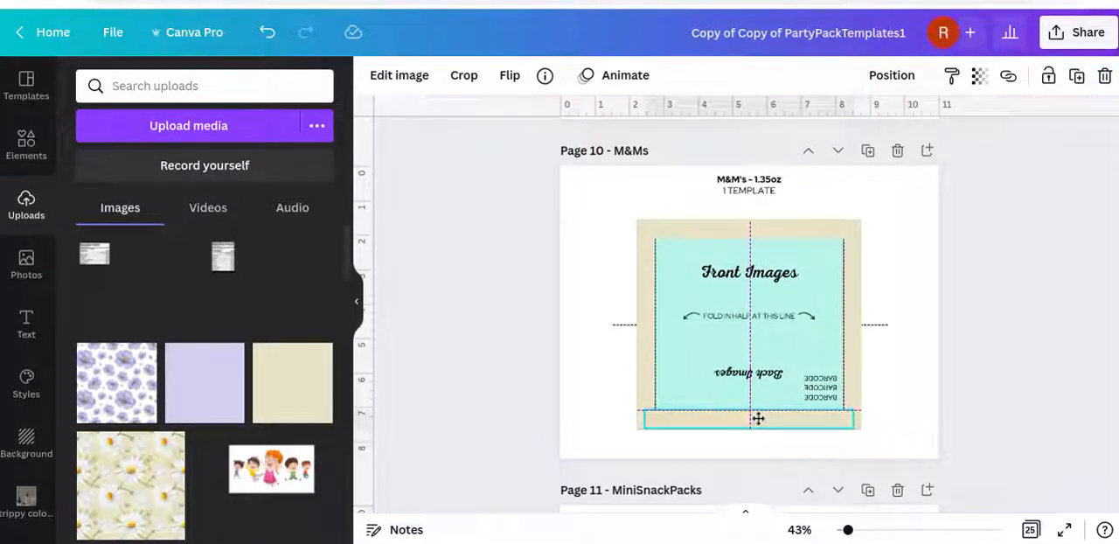
Align the bottom beige strip with the wrapper's seal edge and extend it slightly downward to cover the lower border line
{"action": "left_click_drag", "start_coordinate": [757, 418], "coordinate": [759, 418]}
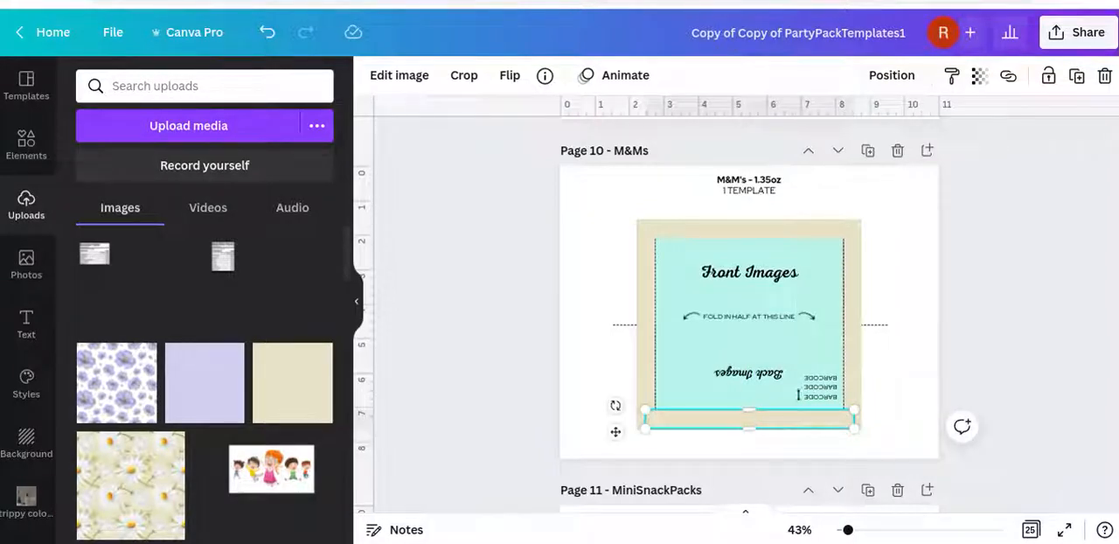
{"action": "left_click", "coordinate": [993, 369]}
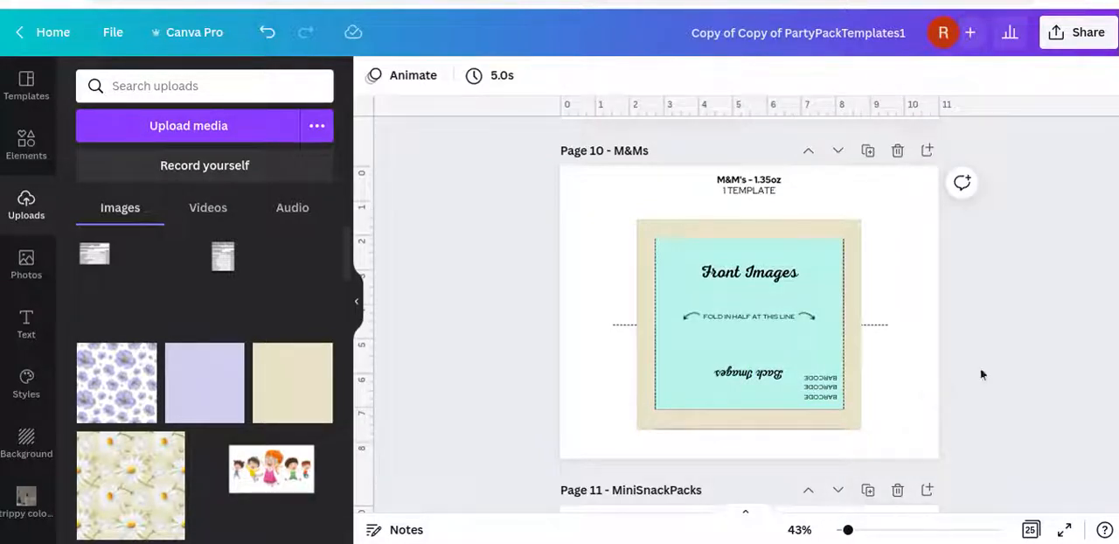
{"action": "left_click", "coordinate": [761, 422]}
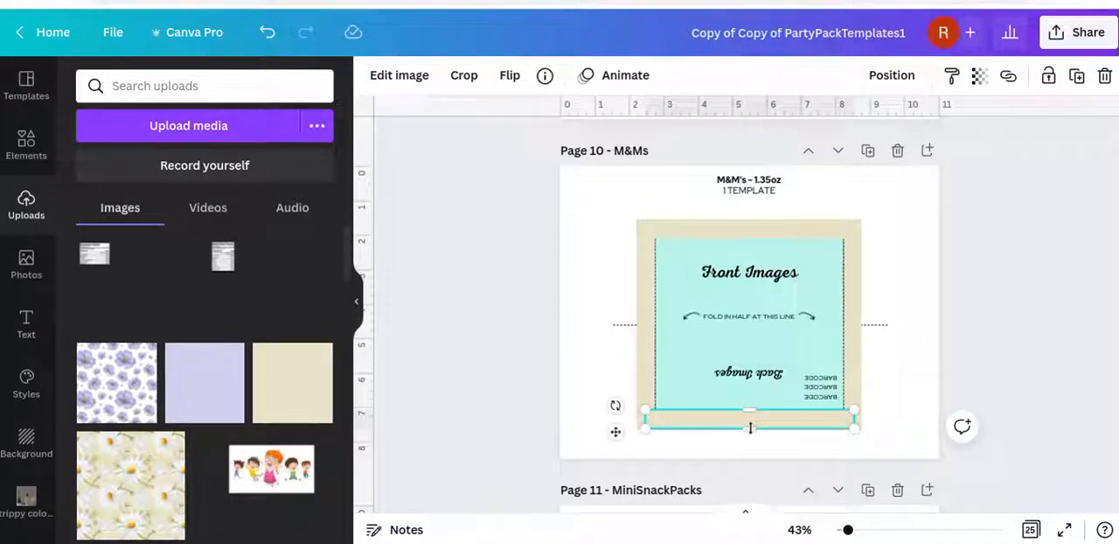
{"action": "left_click_drag", "start_coordinate": [750, 429], "coordinate": [750, 430]}
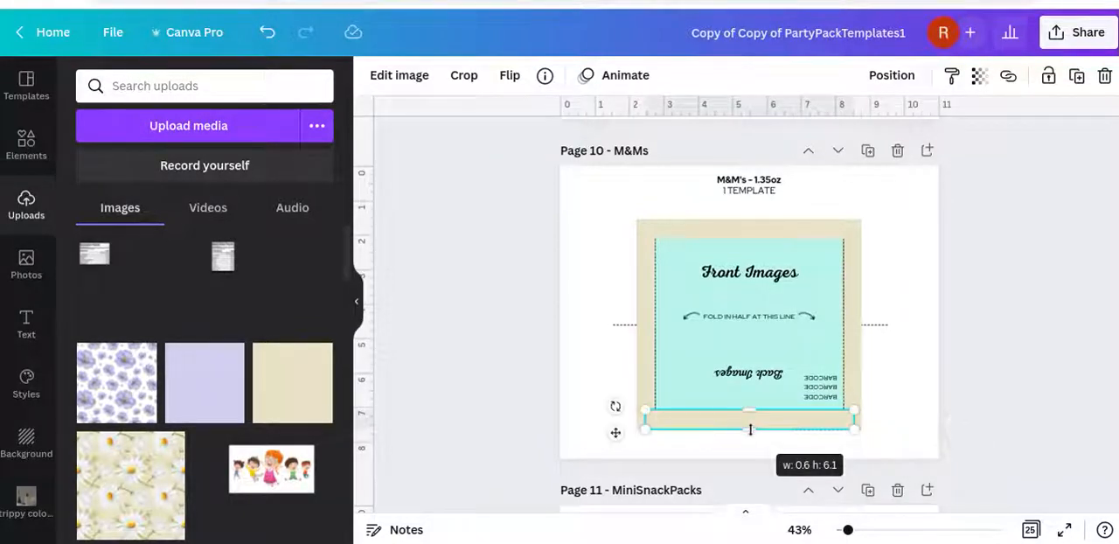
{"action": "left_click", "coordinate": [1001, 349]}
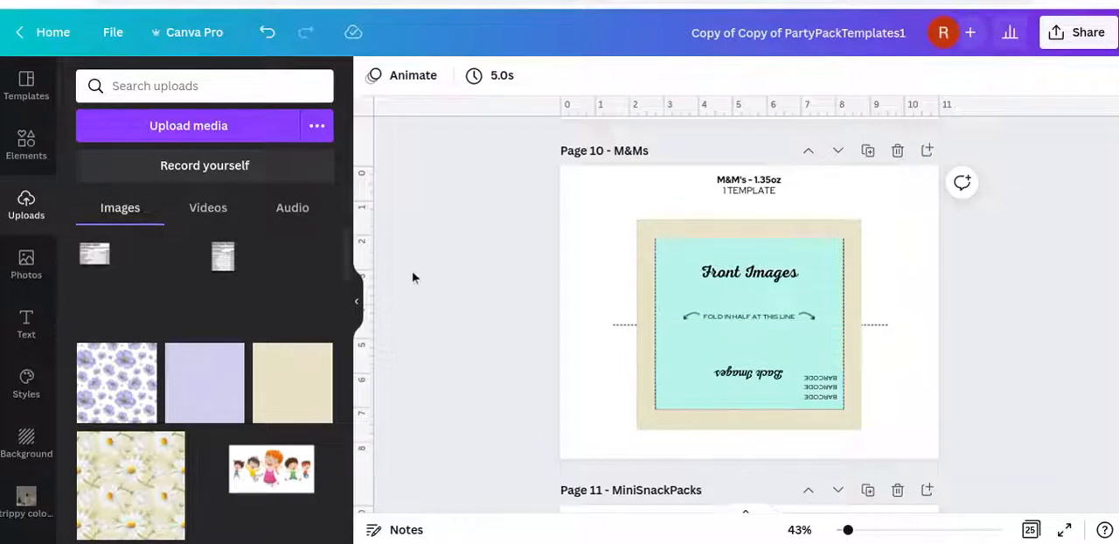
Add the uploaded daisy pattern image to the M&Ms page and bring it to the front
{"action": "left_click", "coordinate": [124, 494]}
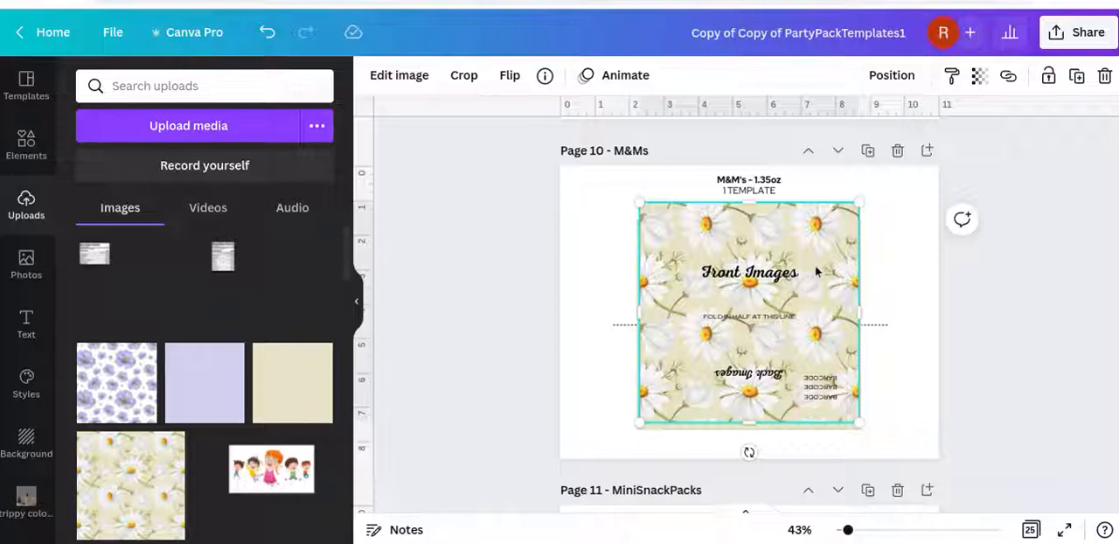
{"action": "left_click", "coordinate": [890, 79]}
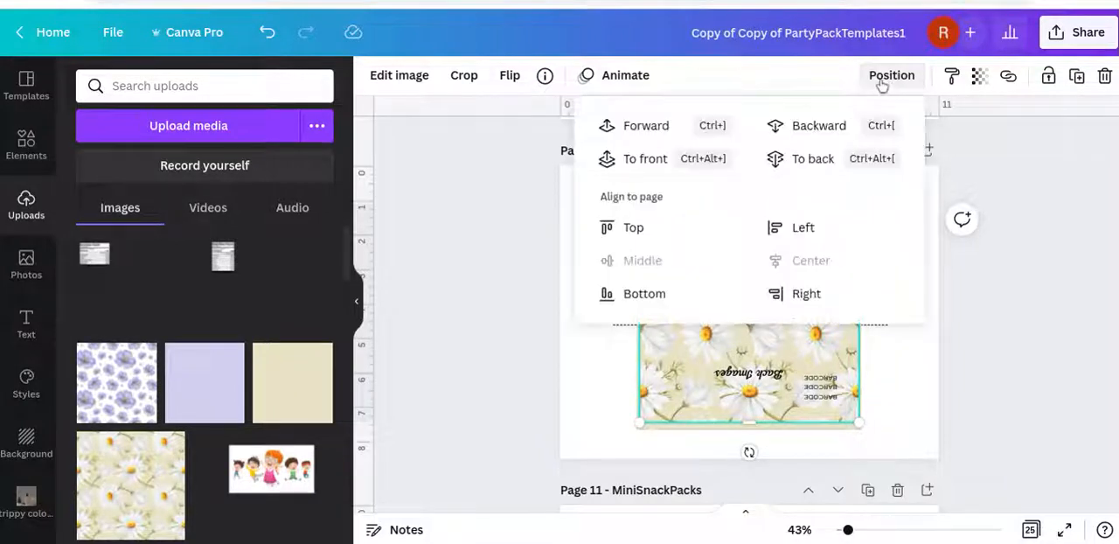
{"action": "left_click", "coordinate": [689, 158]}
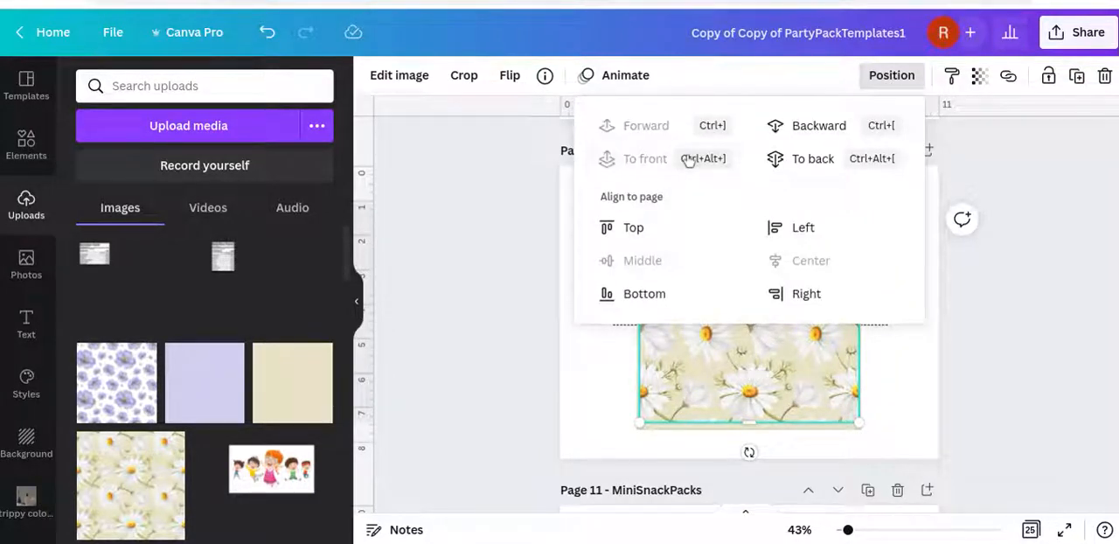
{"action": "left_click", "coordinate": [1000, 312]}
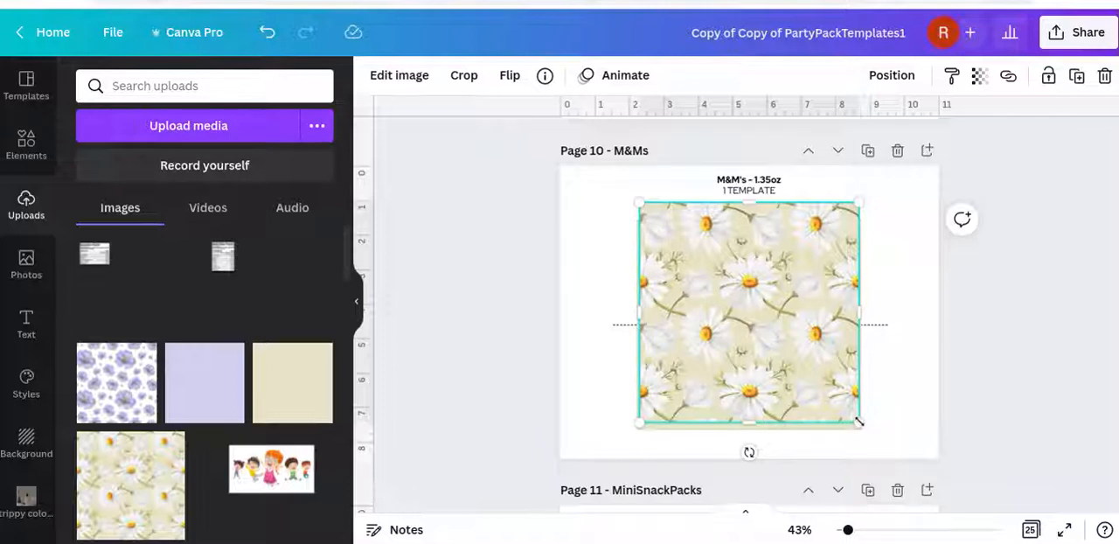
Shrink the daisy image to about half the panel's height and fit it into the panel's upper-left corner
{"action": "left_click_drag", "start_coordinate": [856, 422], "coordinate": [705, 332]}
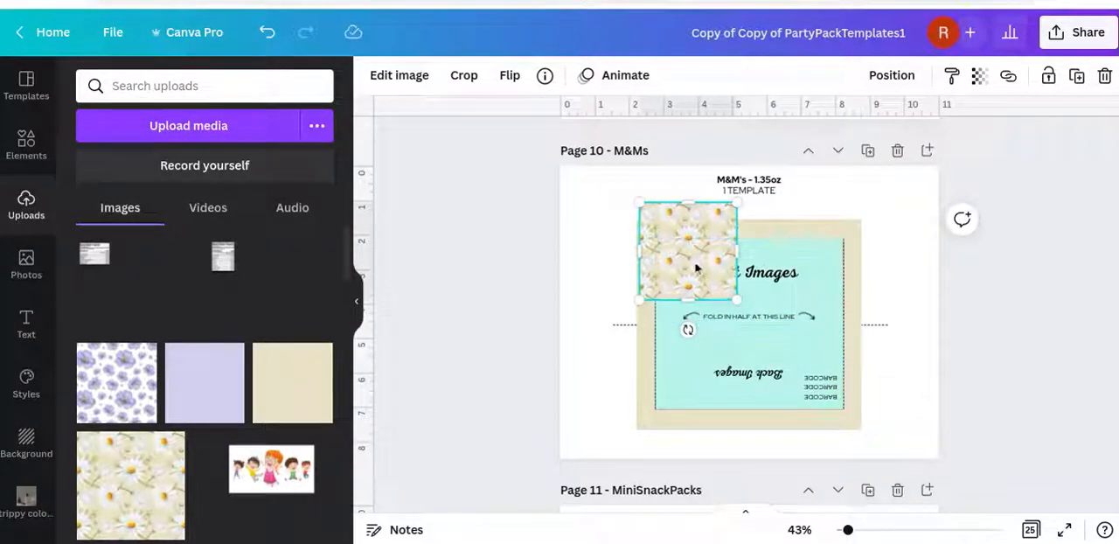
{"action": "left_click_drag", "start_coordinate": [695, 259], "coordinate": [706, 292]}
{"action": "left_click_drag", "start_coordinate": [783, 340], "coordinate": [855, 367]}
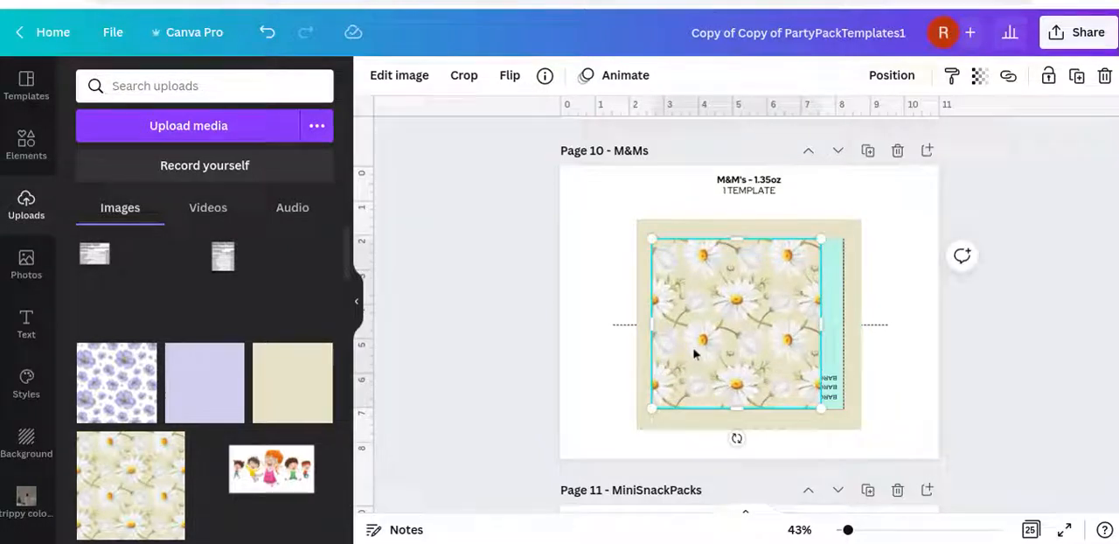
{"action": "mouse_move", "coordinate": [697, 351]}
{"action": "left_mouse_down"}
{"action": "mouse_move", "coordinate": [712, 347]}
{"action": "mouse_move", "coordinate": [694, 344]}
{"action": "left_mouse_up"}
{"action": "left_click_drag", "start_coordinate": [821, 406], "coordinate": [725, 341]}
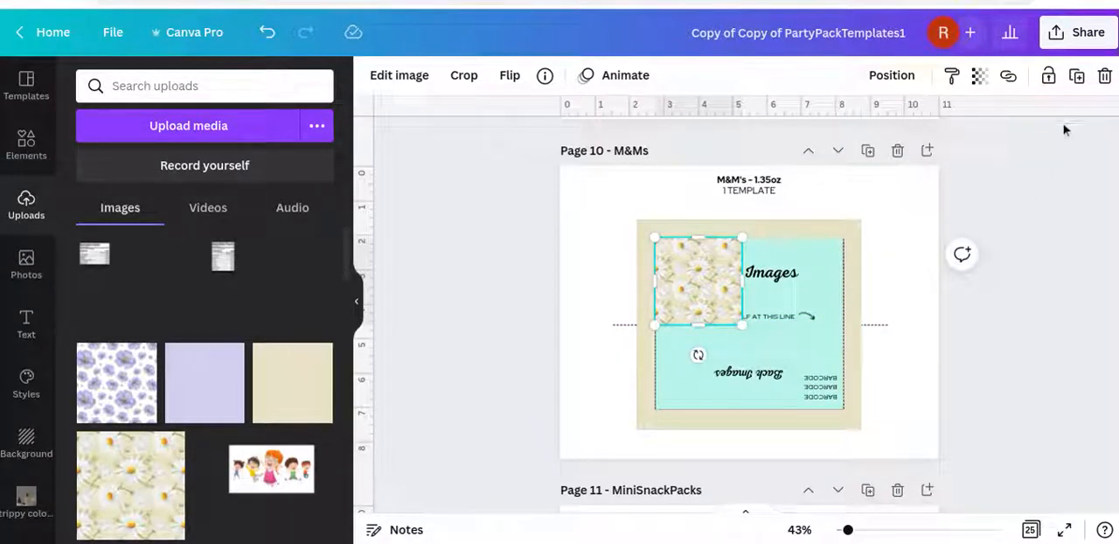
Duplicate the daisy tile twice, lining the copies up in a row across the panel's upper half
{"action": "left_click", "coordinate": [1076, 78]}
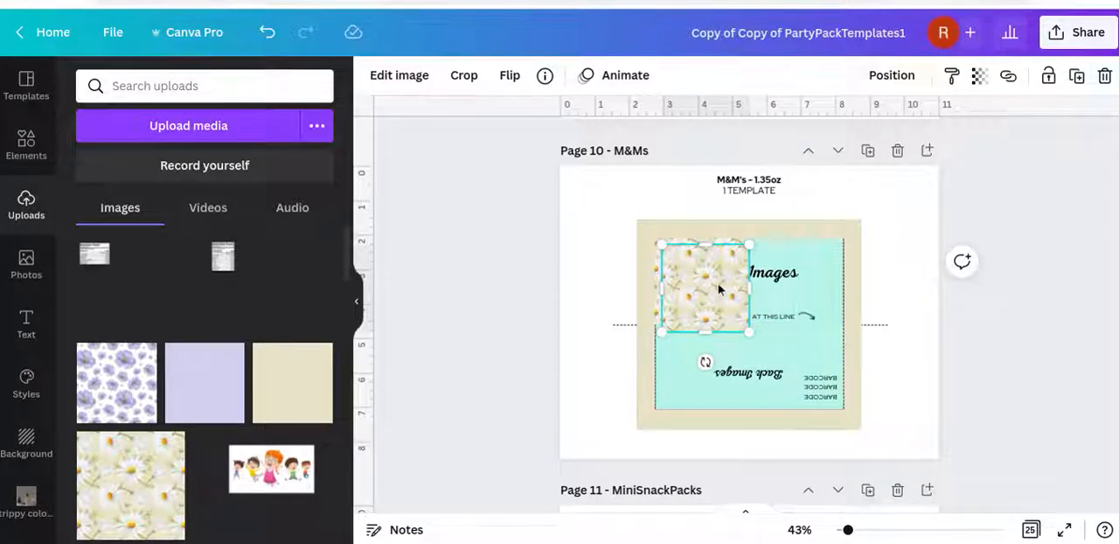
{"action": "left_click_drag", "start_coordinate": [731, 291], "coordinate": [797, 277]}
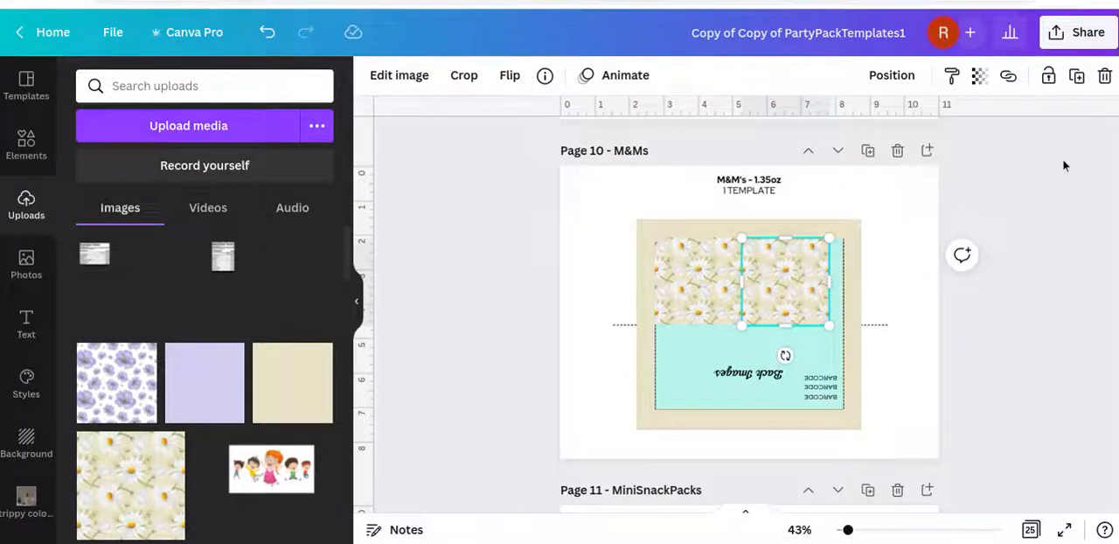
{"action": "left_click", "coordinate": [1076, 77]}
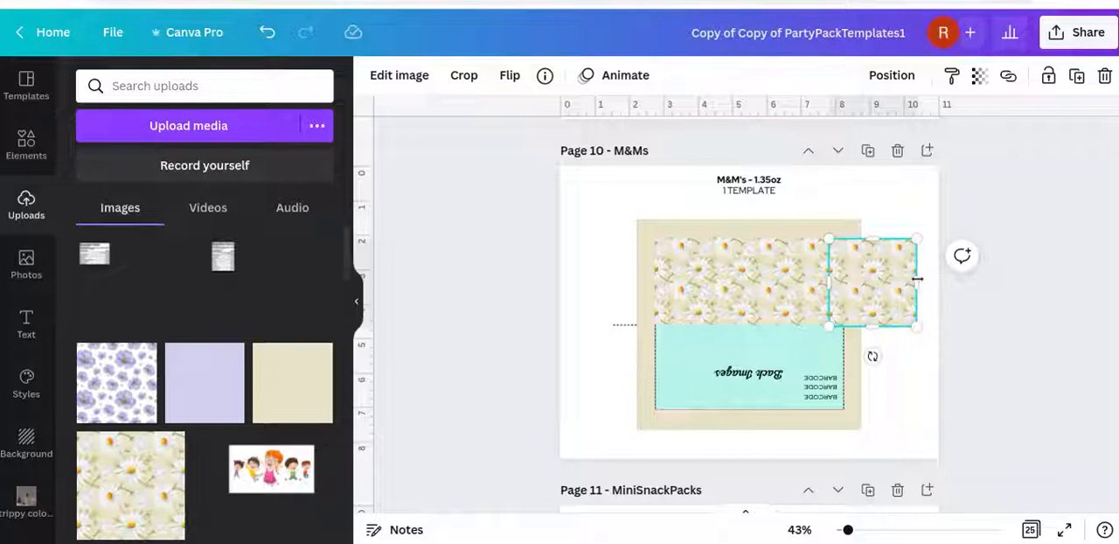
Crop the third daisy tile's outer side so it ends at the panel's right dashed line
{"action": "left_click_drag", "start_coordinate": [911, 281], "coordinate": [842, 296]}
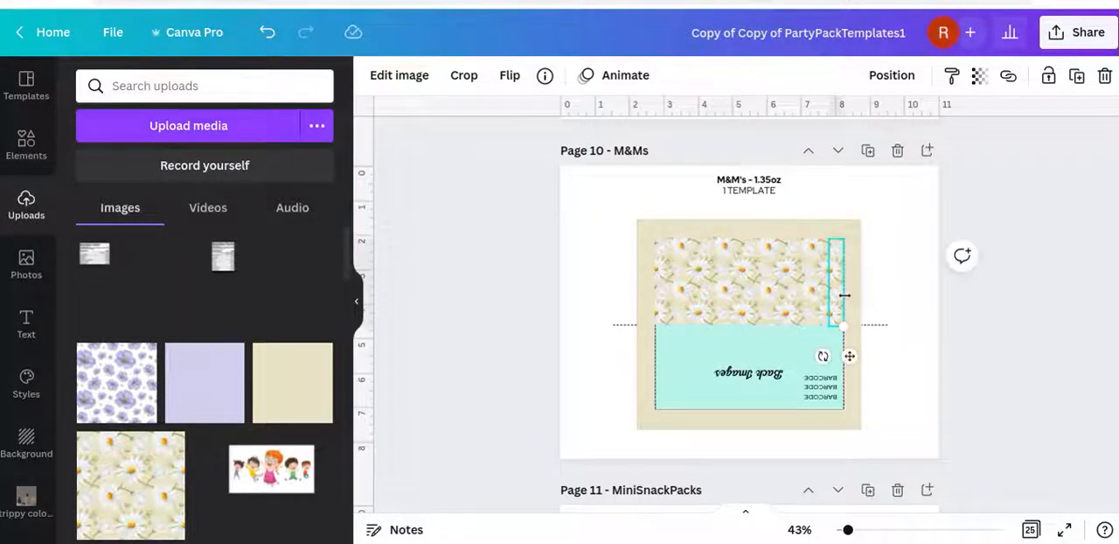
{"action": "left_click", "coordinate": [977, 315]}
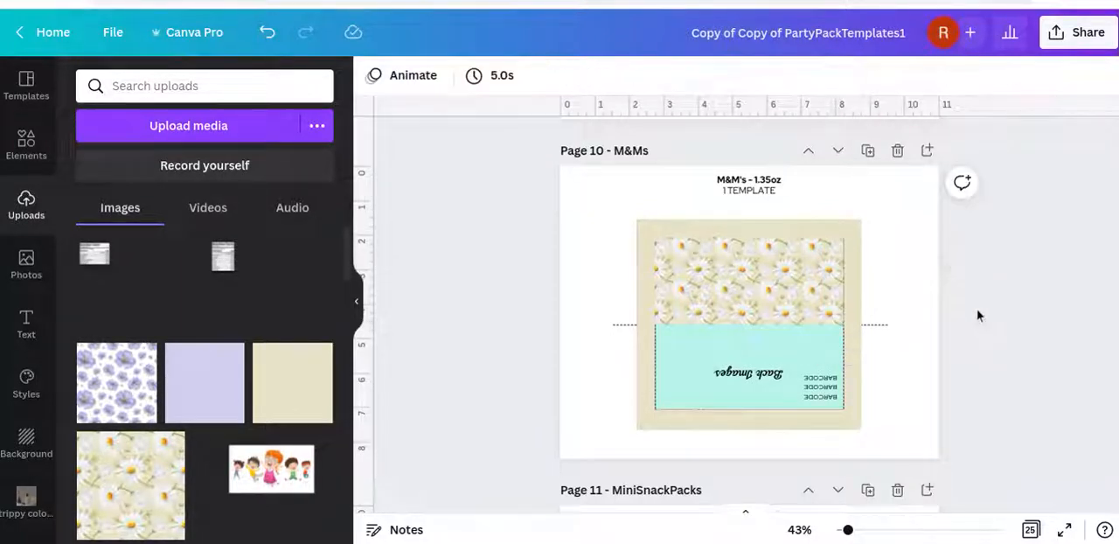
{"action": "left_click", "coordinate": [835, 301]}
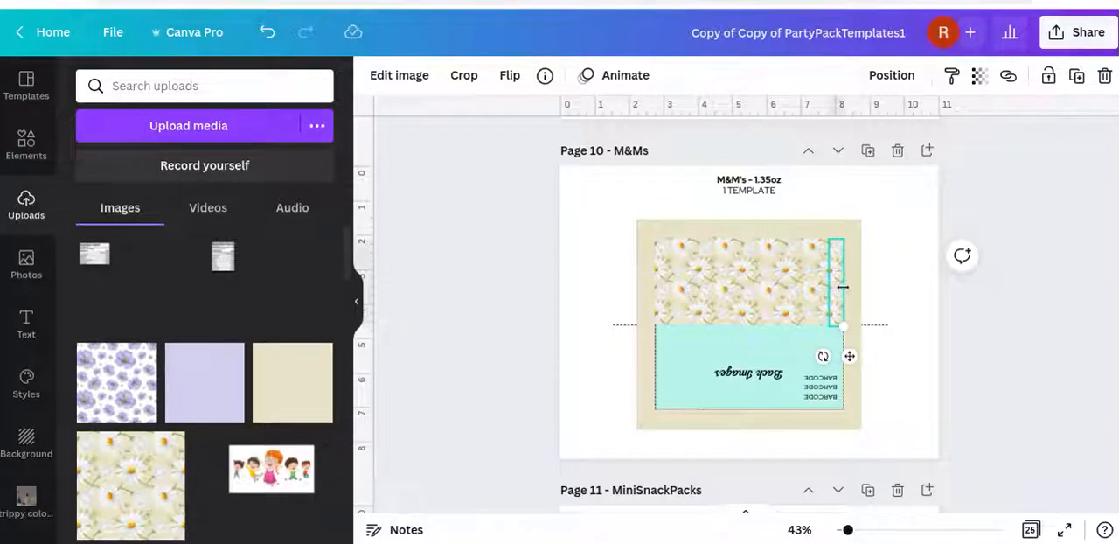
{"action": "left_click_drag", "start_coordinate": [843, 286], "coordinate": [843, 287]}
{"action": "left_click", "coordinate": [1013, 308]}
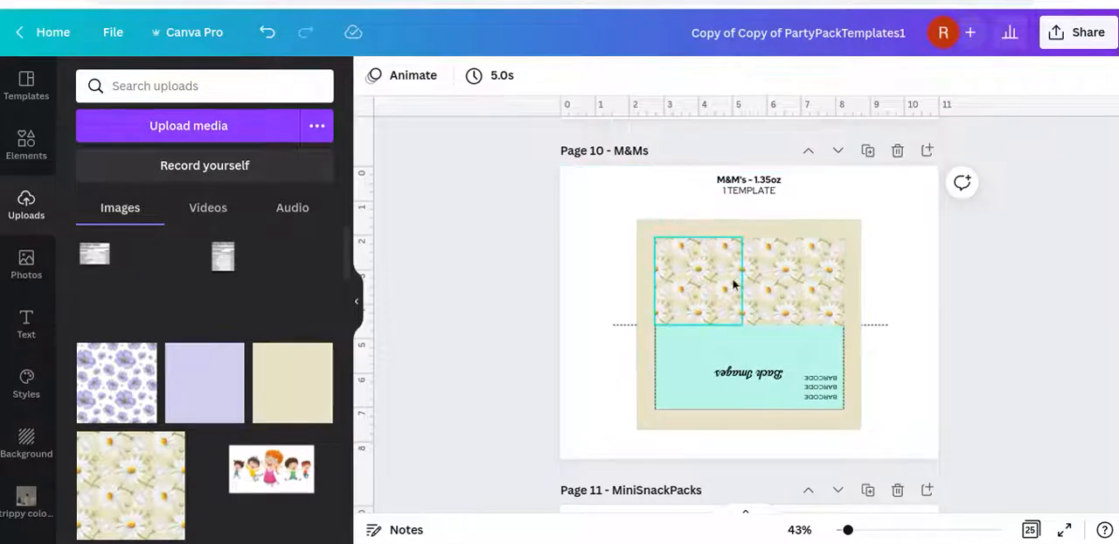
Duplicate the three upper daisy tiles together and place the copies over the panel's lower half
{"action": "left_click", "coordinate": [693, 291]}
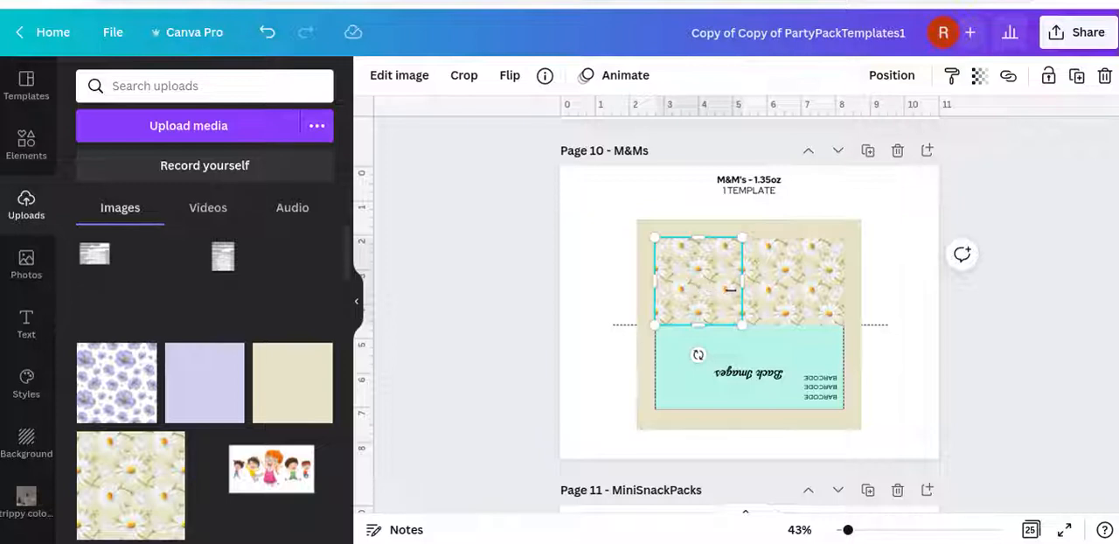
{"action": "left_click", "coordinate": [768, 291], "text": "shift"}
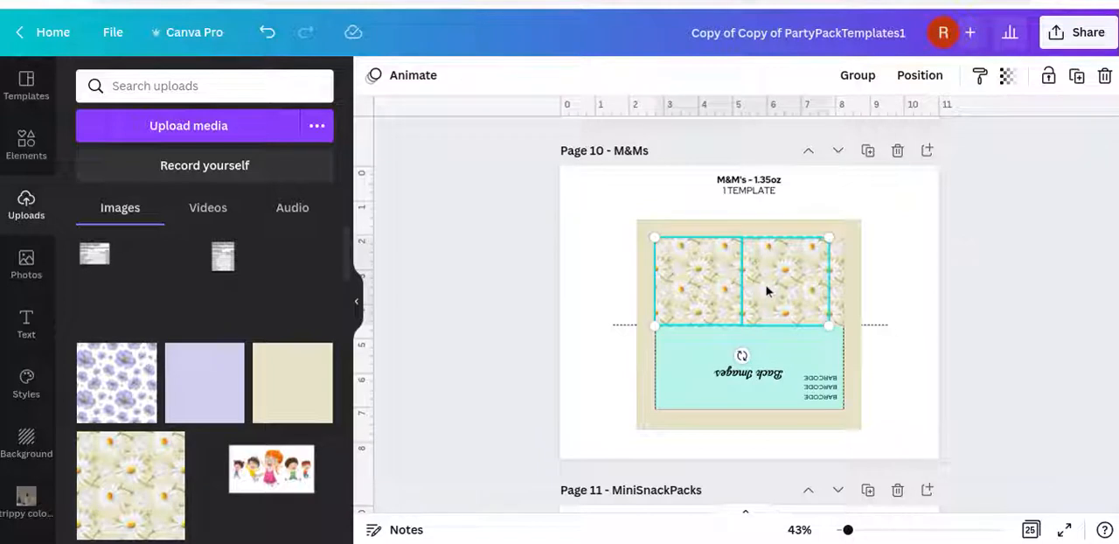
{"action": "left_click", "coordinate": [836, 291], "text": "shift"}
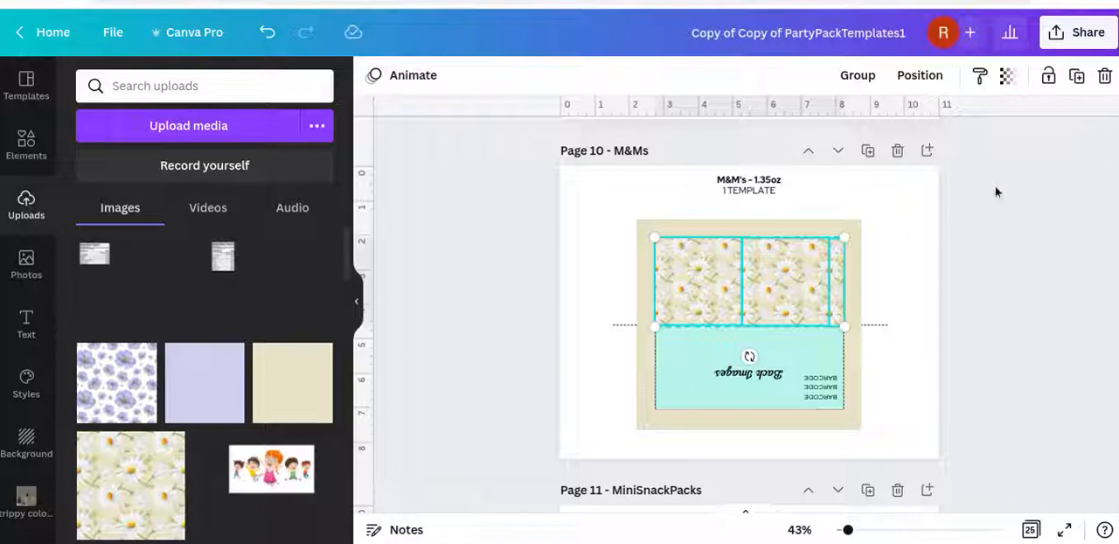
{"action": "left_click", "coordinate": [1077, 79]}
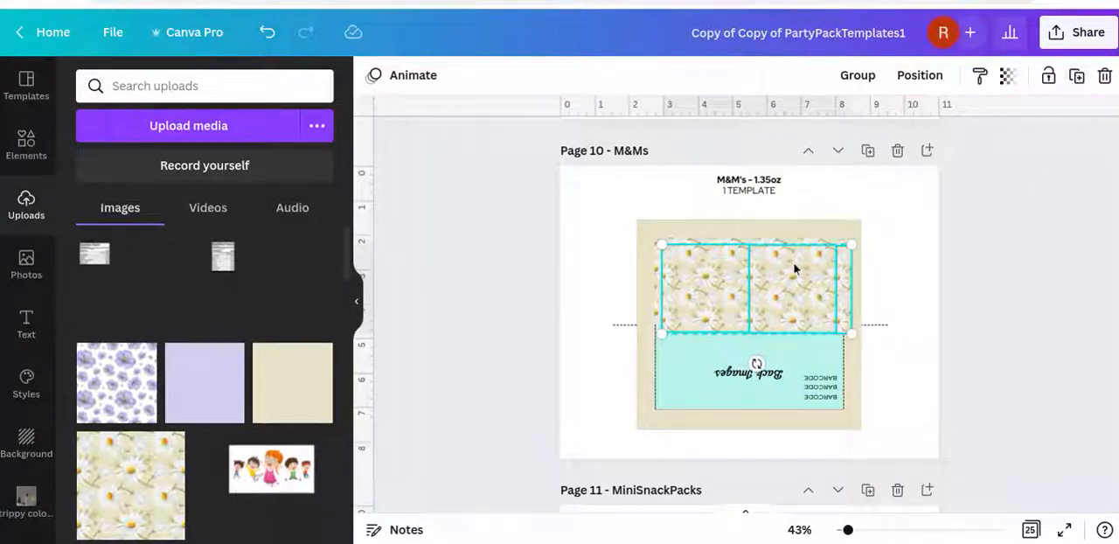
{"action": "left_click_drag", "start_coordinate": [780, 267], "coordinate": [772, 341]}
{"action": "left_click", "coordinate": [964, 363]}
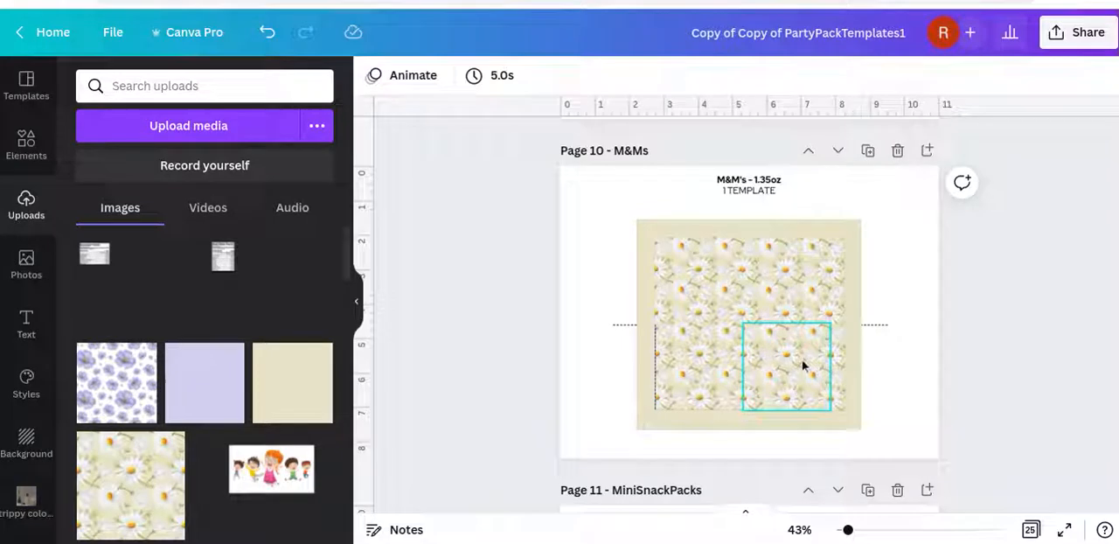
Nudge the three lower daisy tiles together to line up with the upper row and cover the left dashed line
{"action": "left_click", "coordinate": [711, 367]}
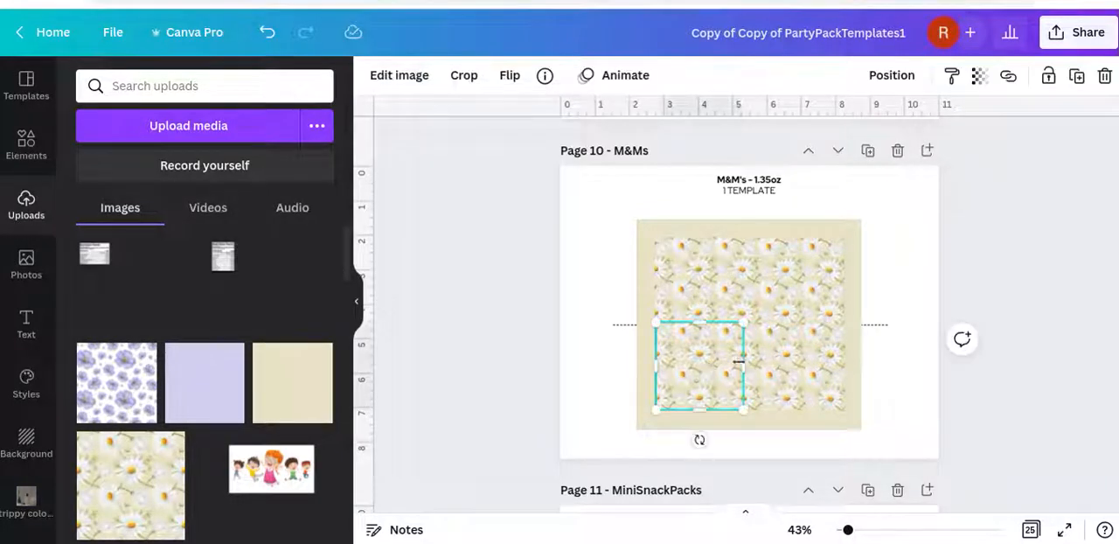
{"action": "left_click", "coordinate": [782, 365], "text": "shift"}
{"action": "left_click_drag", "start_coordinate": [831, 367], "coordinate": [845, 368]}
{"action": "left_click_drag", "start_coordinate": [764, 373], "coordinate": [764, 369]}
{"action": "left_click", "coordinate": [953, 387]}
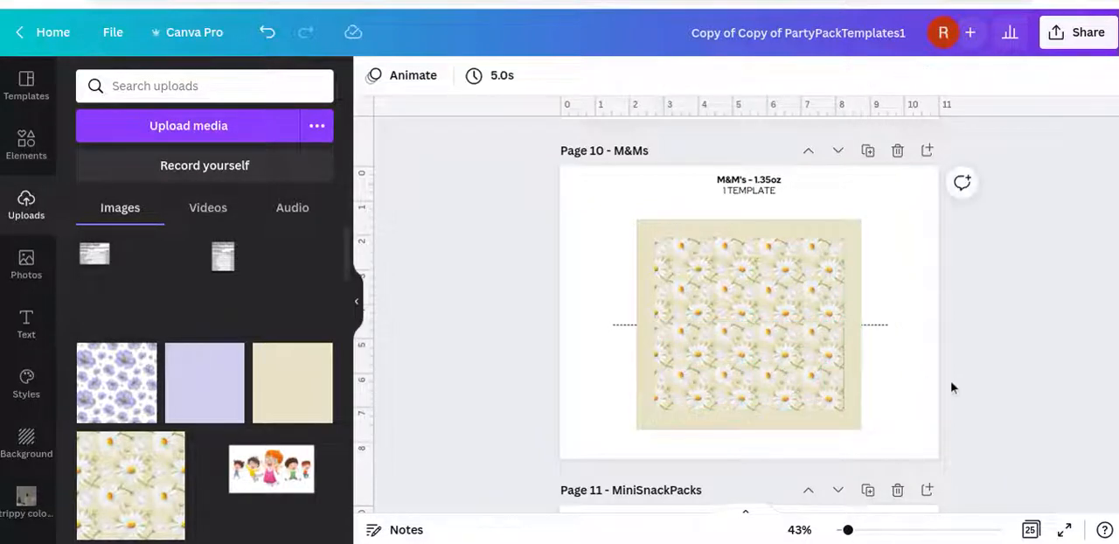
Widen the right beige strip slightly inward to cover the dashed line beside the daisy pattern
{"action": "left_click", "coordinate": [849, 369]}
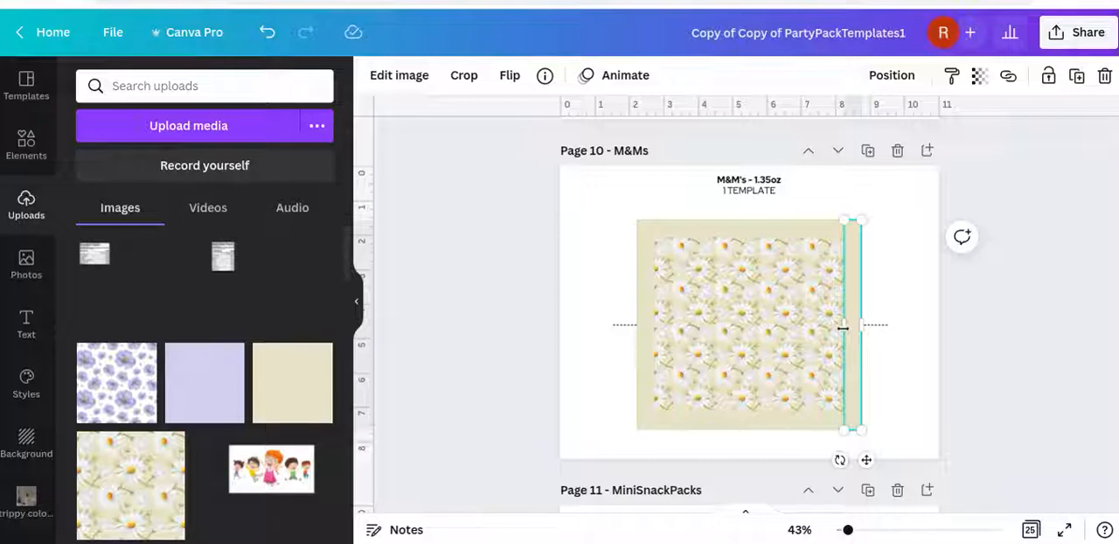
{"action": "scroll", "coordinate": [842, 327], "scroll_direction": "up", "scroll_amount": 5}
{"action": "scroll", "coordinate": [842, 328], "scroll_direction": "up", "scroll_amount": 3}
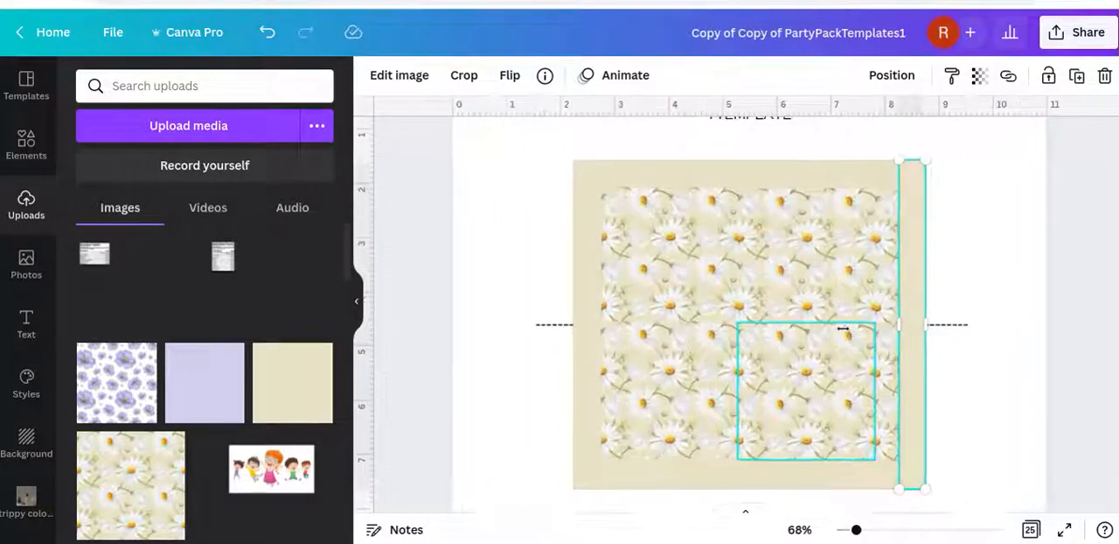
{"action": "scroll", "coordinate": [842, 328], "scroll_direction": "up", "scroll_amount": 6}
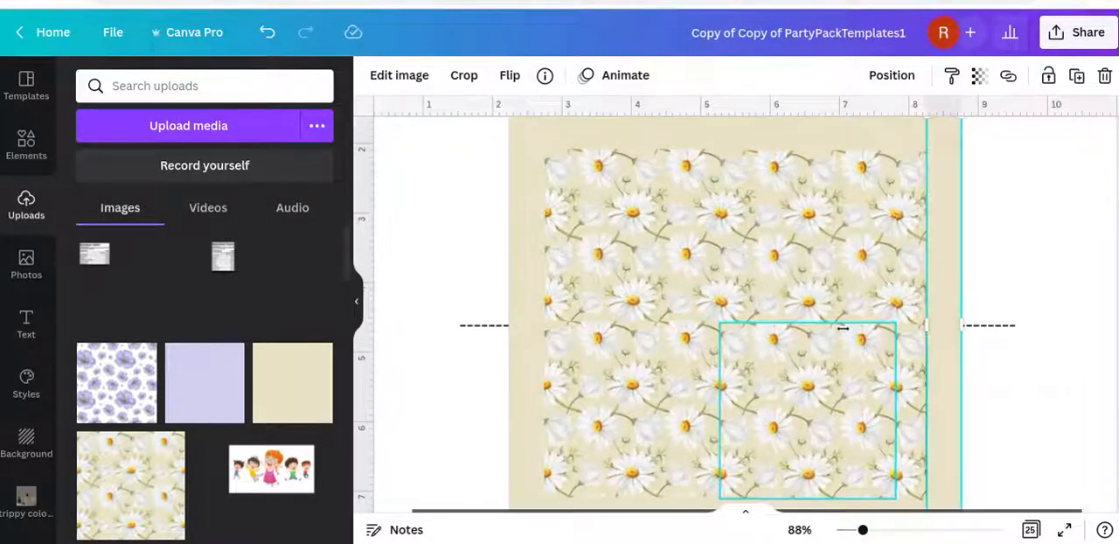
{"action": "scroll", "coordinate": [843, 328], "scroll_direction": "up", "scroll_amount": 1}
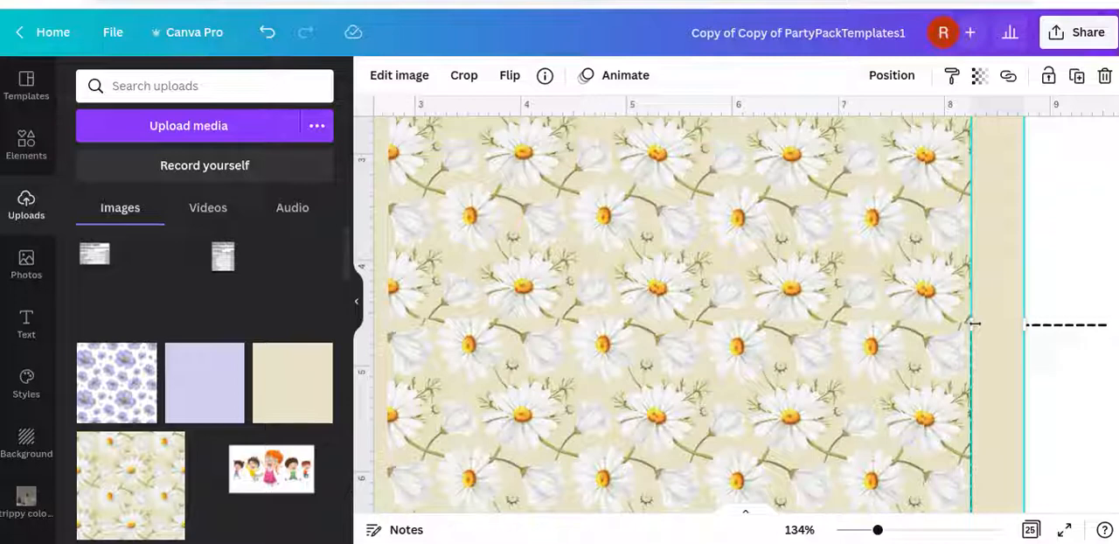
{"action": "left_click_drag", "start_coordinate": [970, 323], "coordinate": [969, 323]}
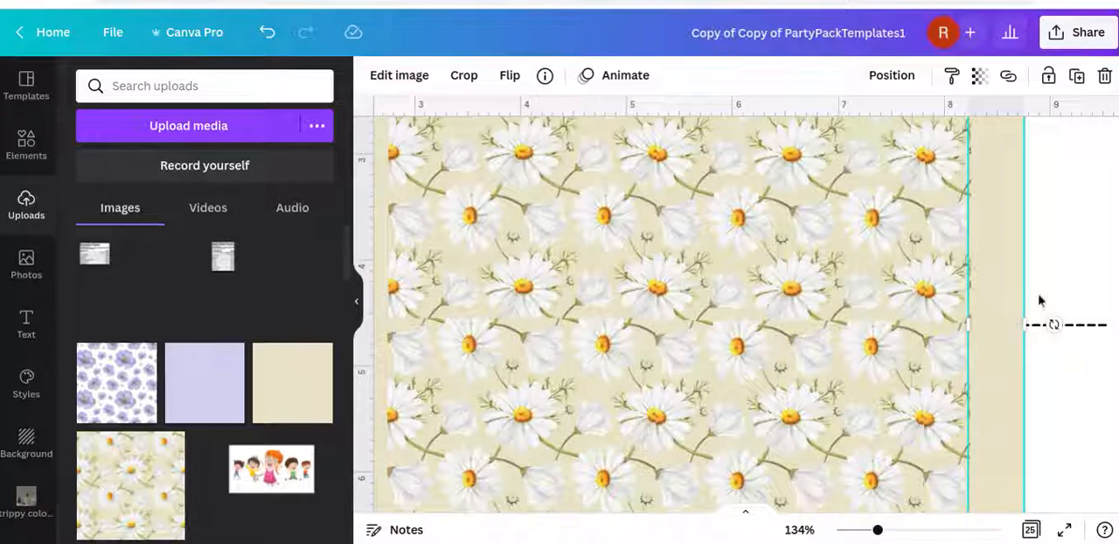
{"action": "left_click", "coordinate": [1042, 299]}
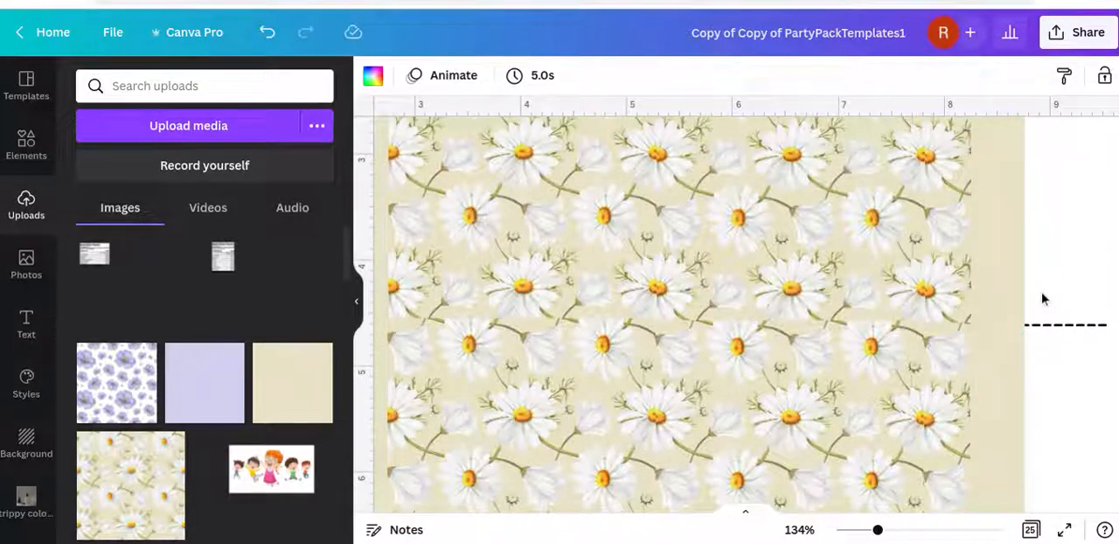
{"action": "scroll", "coordinate": [1042, 299], "scroll_direction": "down", "scroll_amount": 3}
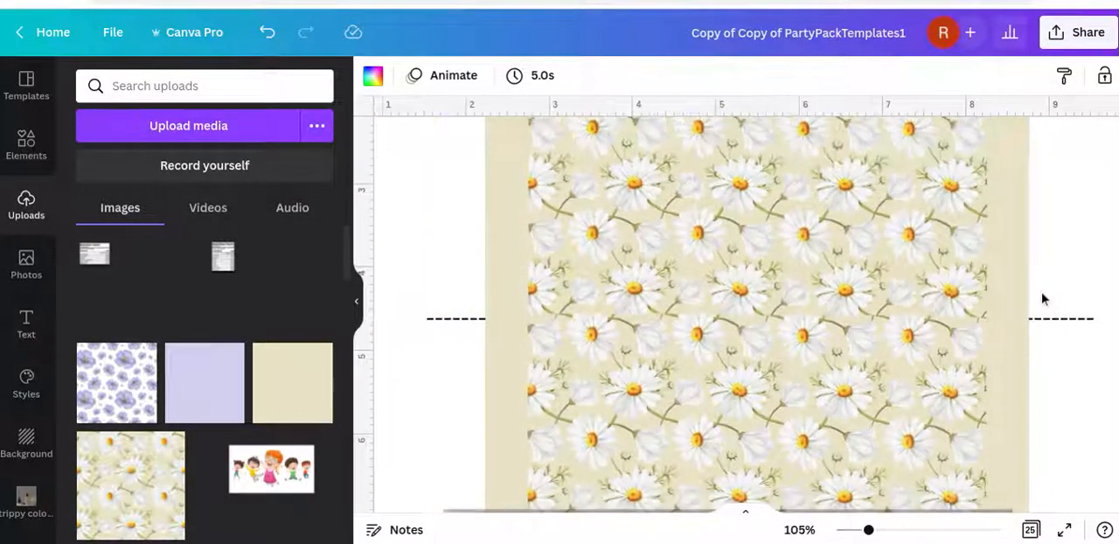
{"action": "scroll", "coordinate": [1042, 299], "scroll_direction": "down", "scroll_amount": 3}
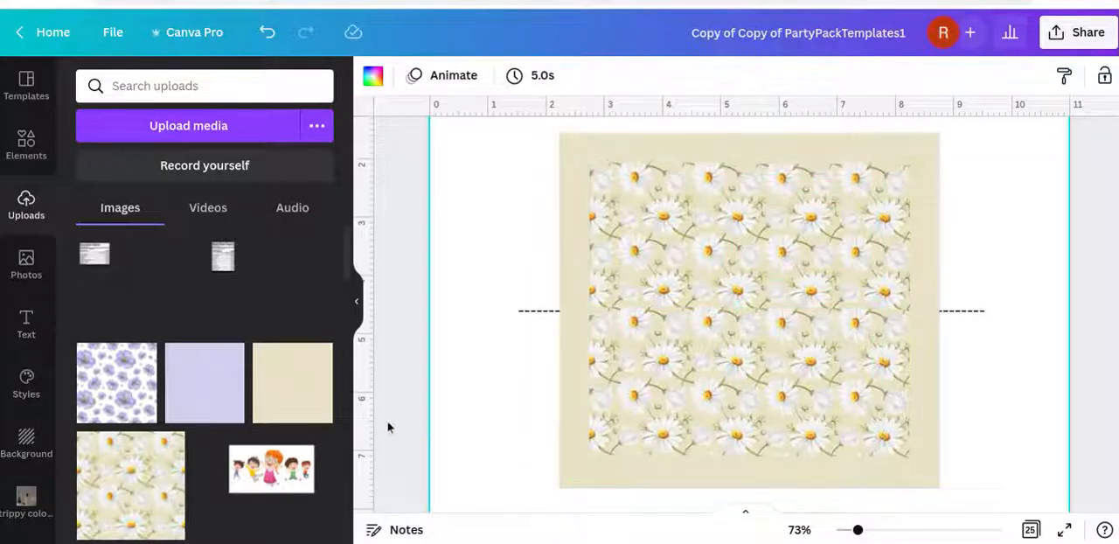
{"action": "left_click", "coordinate": [413, 266]}
{"action": "scroll", "coordinate": [413, 265], "scroll_direction": "down", "scroll_amount": 3}
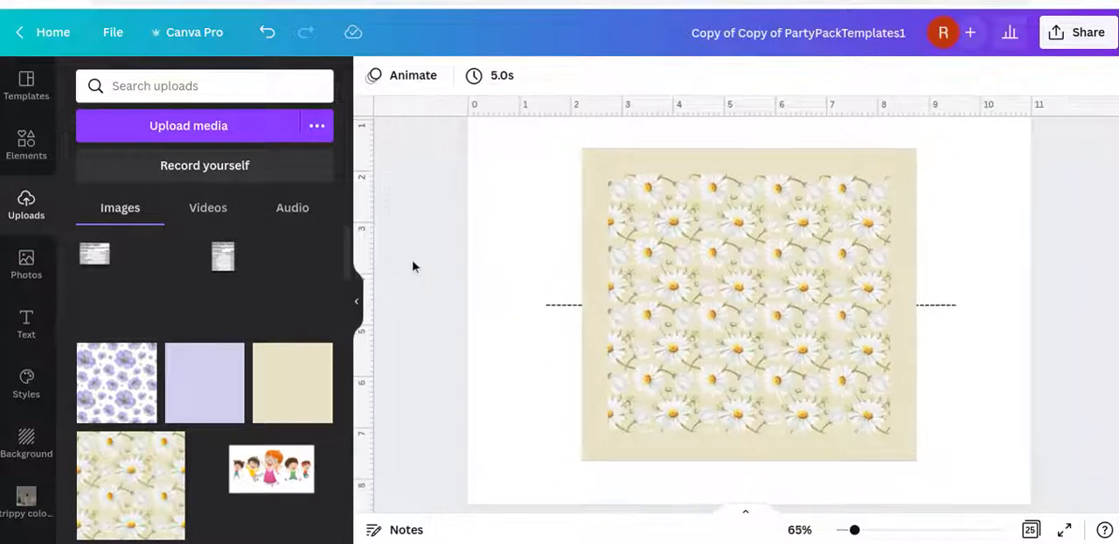
Add a blank page directly after the M&Ms page
{"action": "scroll", "coordinate": [415, 263], "scroll_direction": "down", "scroll_amount": 4}
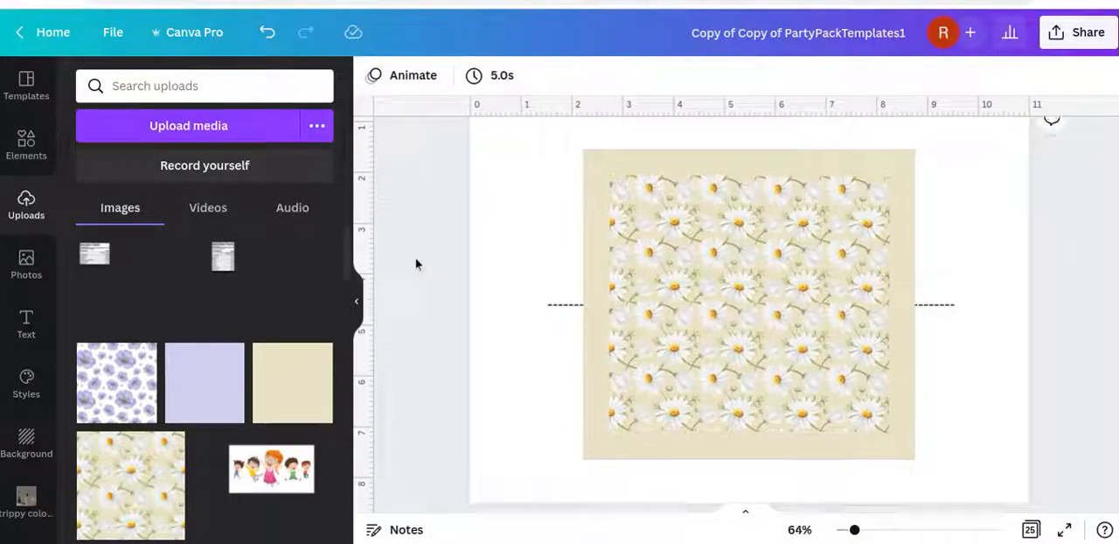
{"action": "scroll", "coordinate": [416, 264], "scroll_direction": "up", "scroll_amount": 1}
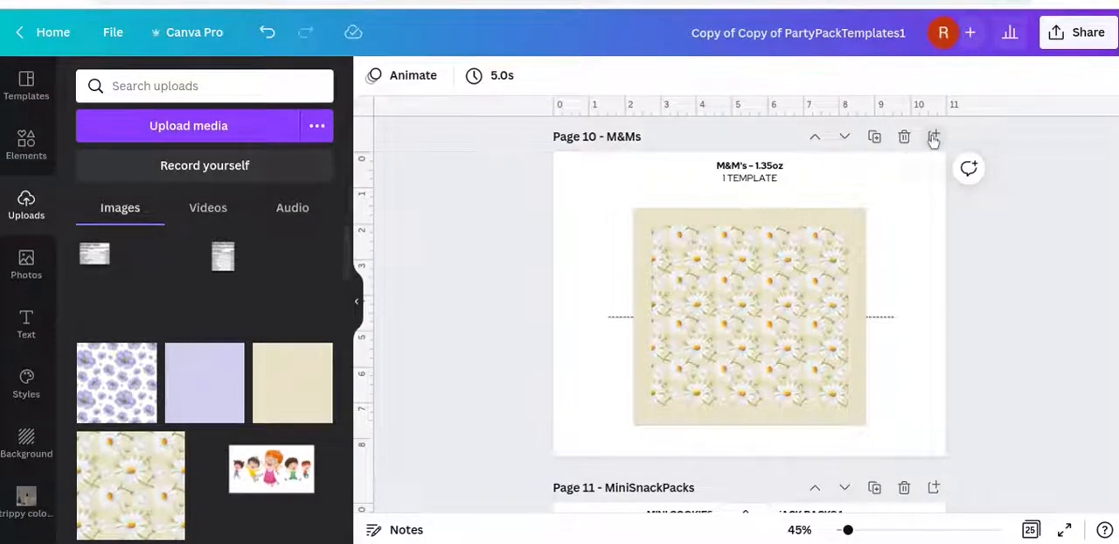
{"action": "left_click", "coordinate": [934, 138]}
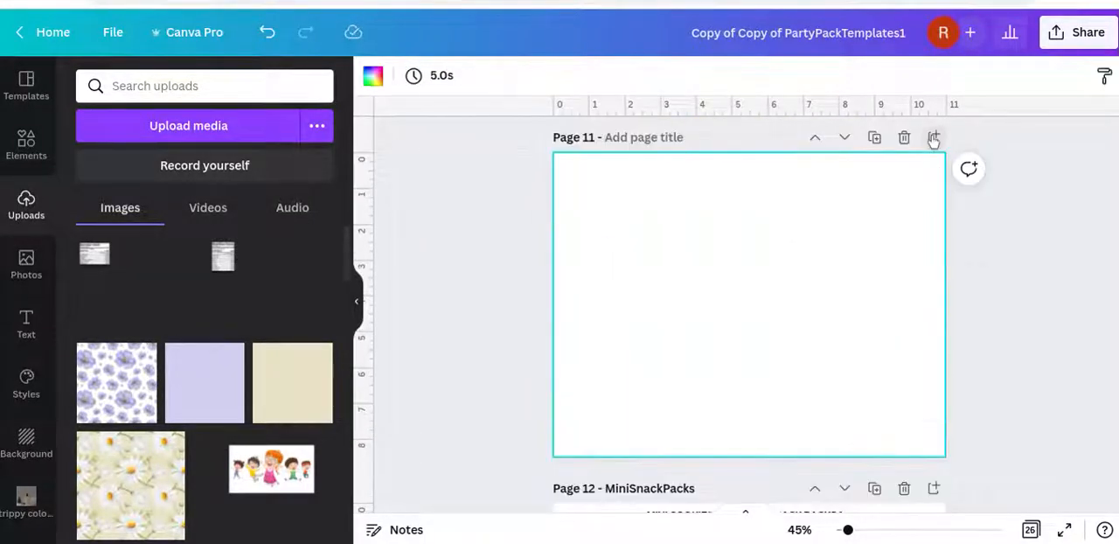
Add a subheading to the blank page reading "Happy Birthday" with the birthday person's first name and an exclamation mark on a second line
{"action": "left_click", "coordinate": [24, 332]}
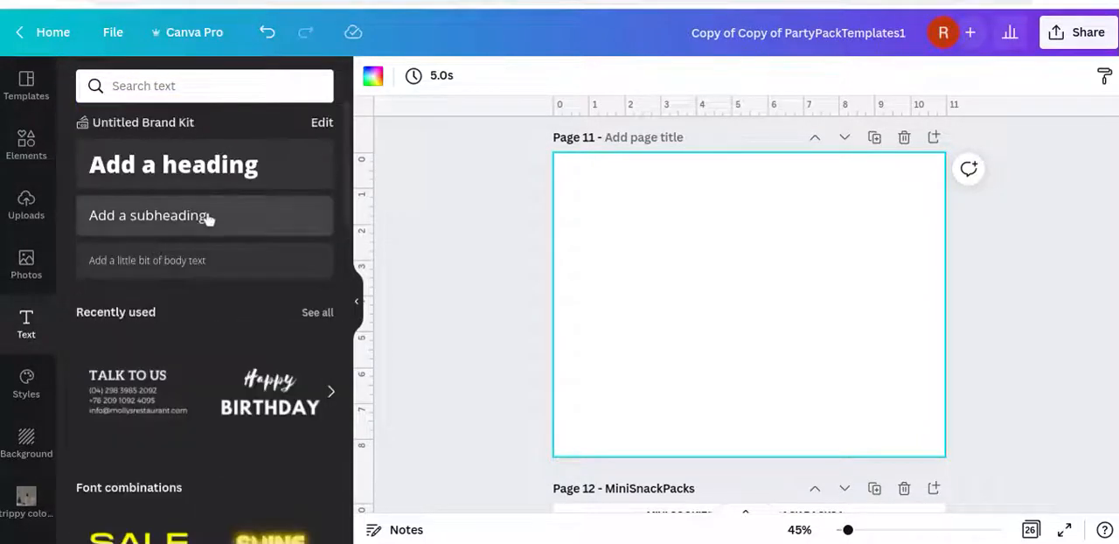
{"action": "left_click", "coordinate": [207, 218]}
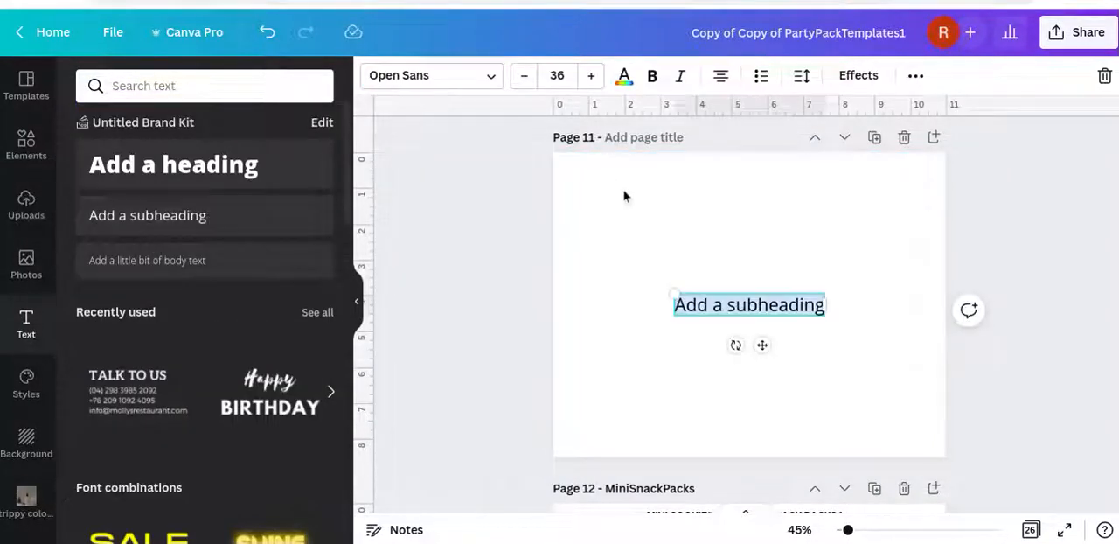
{"action": "type", "text": "Hap"}
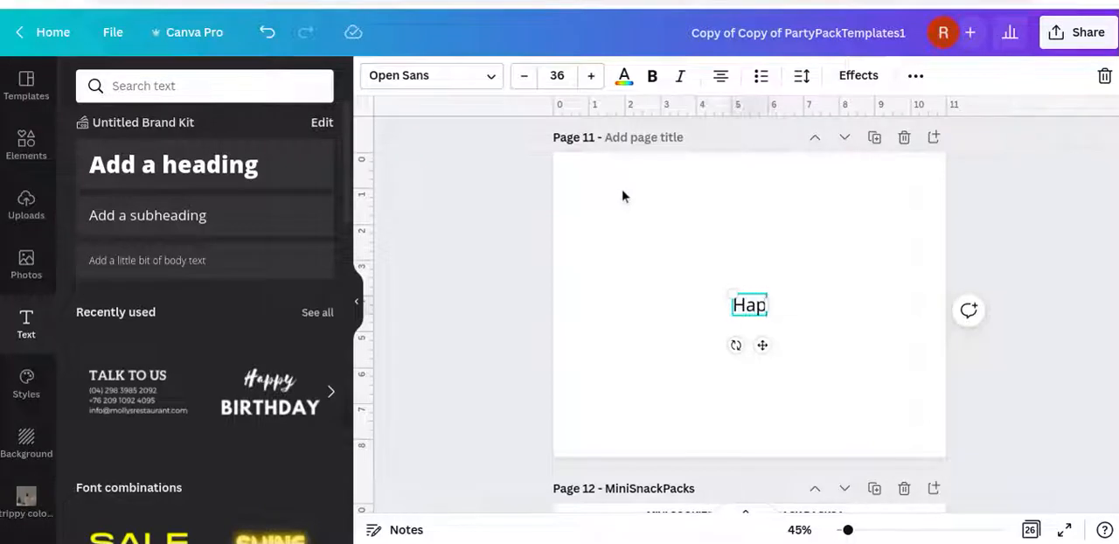
{"action": "type", "text": "py Birthday"}
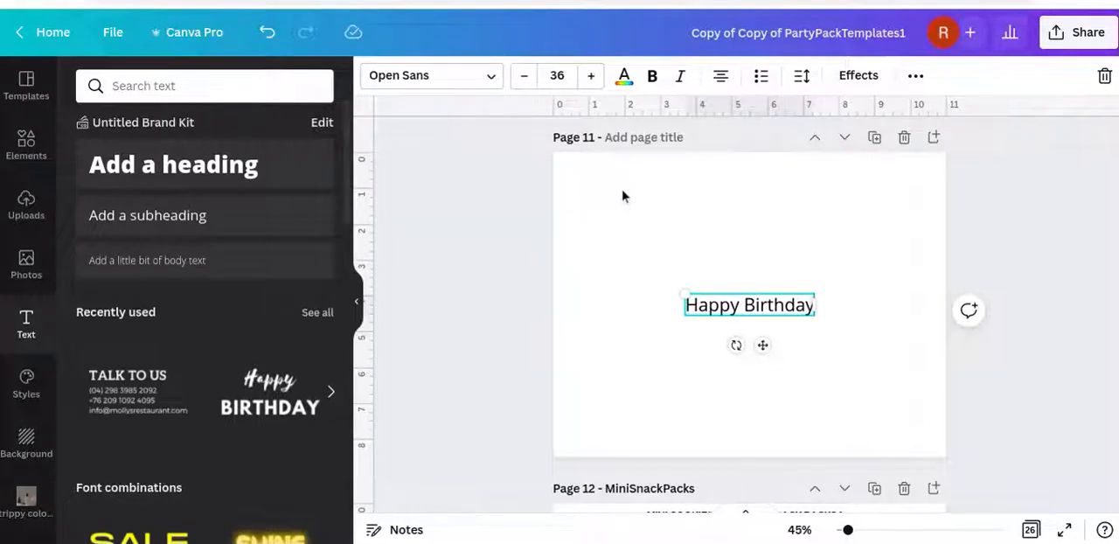
{"action": "key", "text": "Return"}
{"action": "type", "text": "Sarah!"}
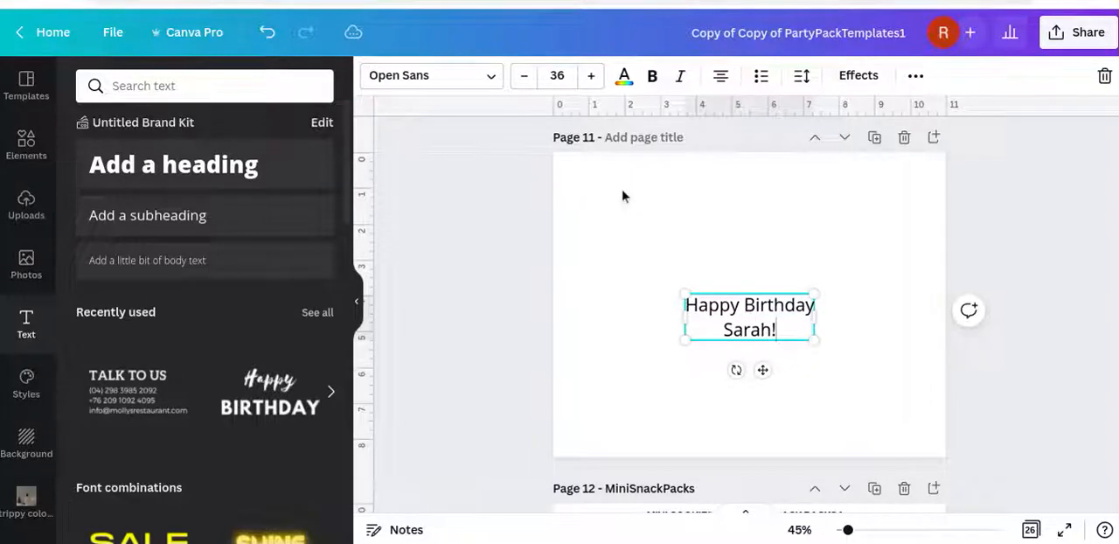
{"action": "left_click", "coordinate": [994, 368]}
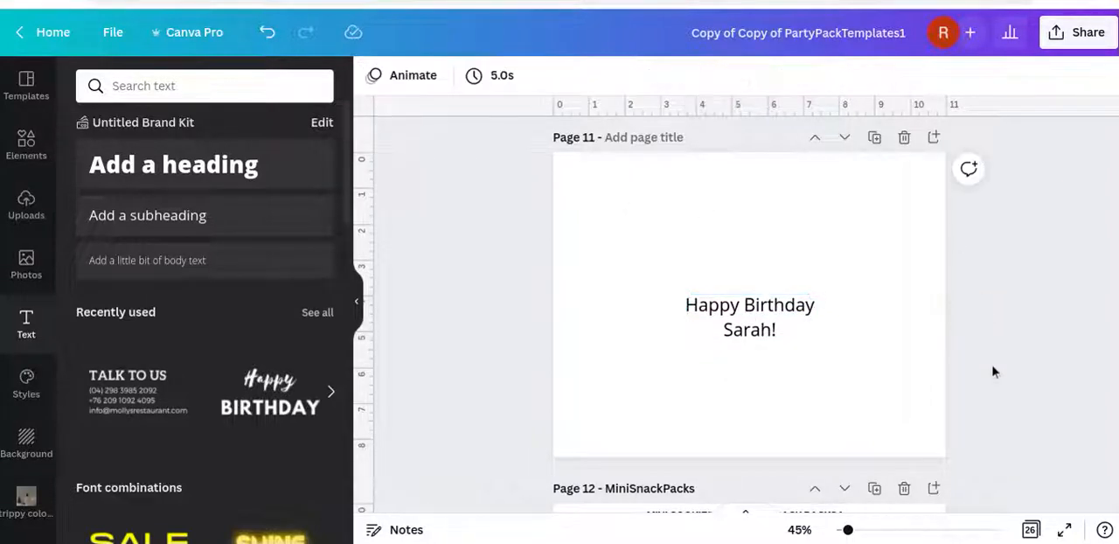
Move the birthday greeting up and to the left on the page and set its font to Apricots
{"action": "left_click", "coordinate": [753, 334]}
{"action": "left_click_drag", "start_coordinate": [752, 331], "coordinate": [713, 266]}
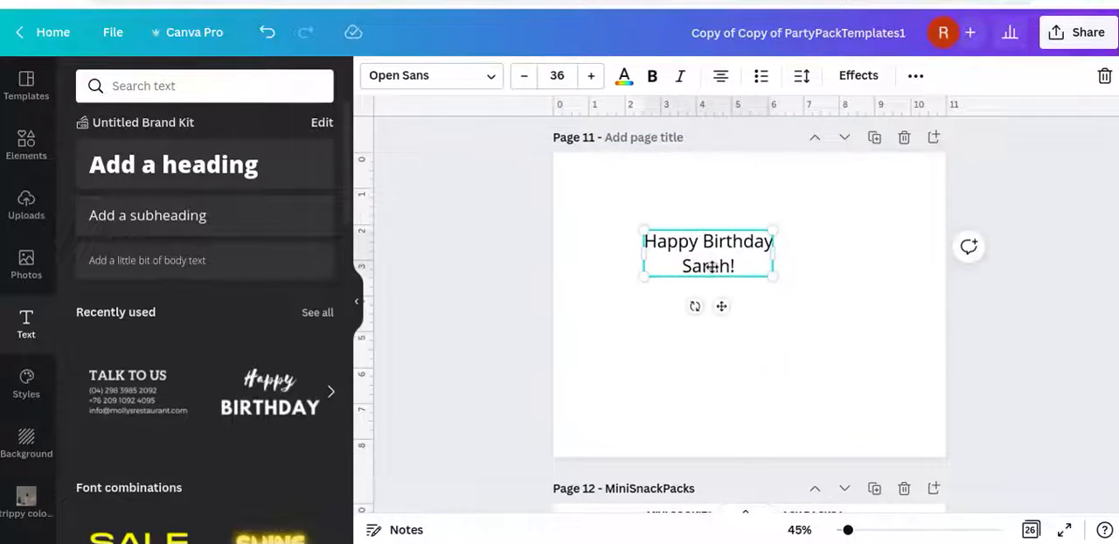
{"action": "left_click", "coordinate": [398, 79]}
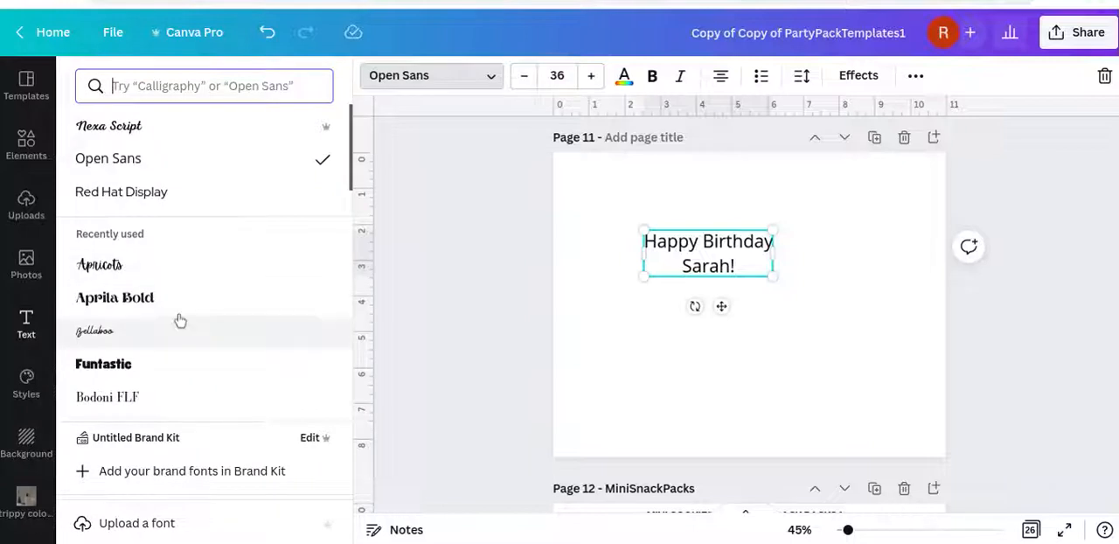
{"action": "left_click", "coordinate": [151, 270]}
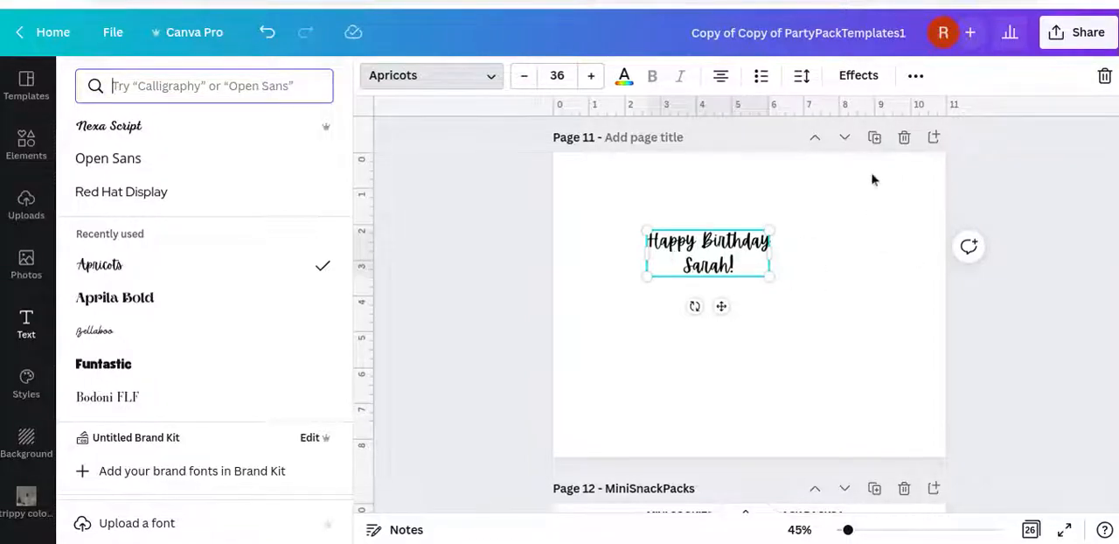
Duplicate the greeting, place the copy below and to the right of the original, and set its font to Aprila Bold
{"action": "left_click", "coordinate": [914, 77]}
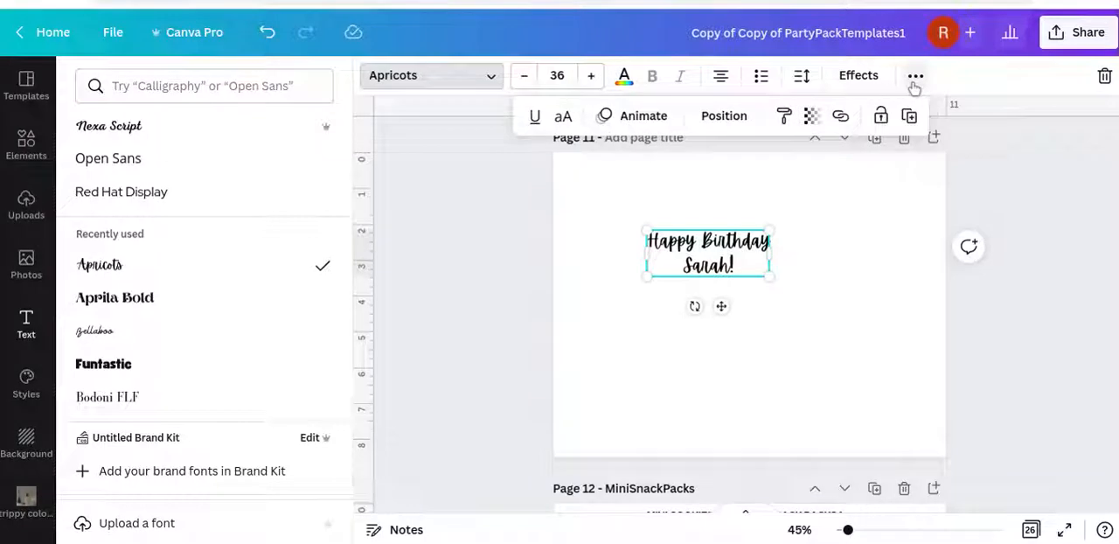
{"action": "left_click", "coordinate": [909, 117]}
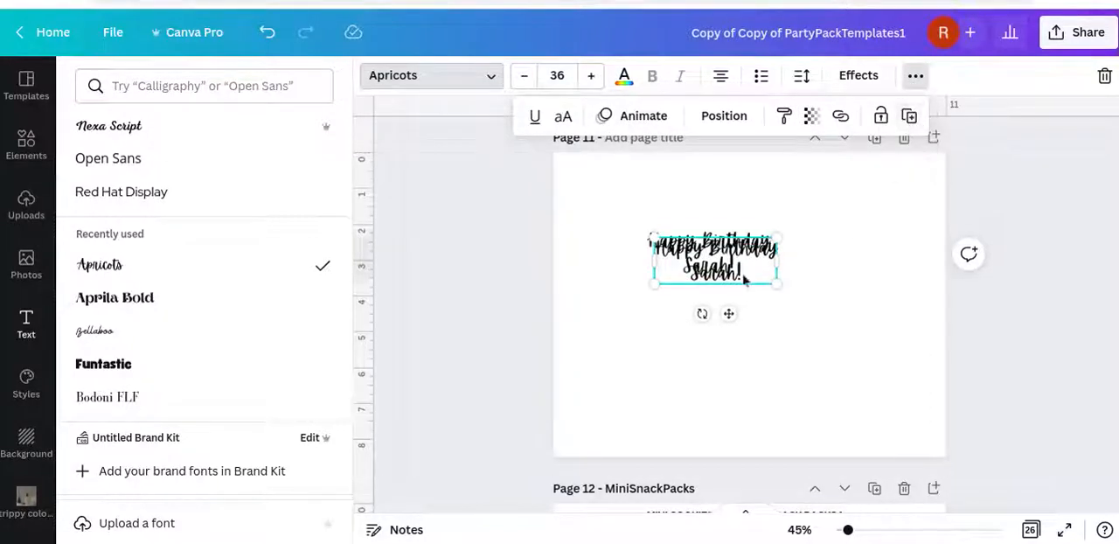
{"action": "left_click_drag", "start_coordinate": [732, 277], "coordinate": [795, 328]}
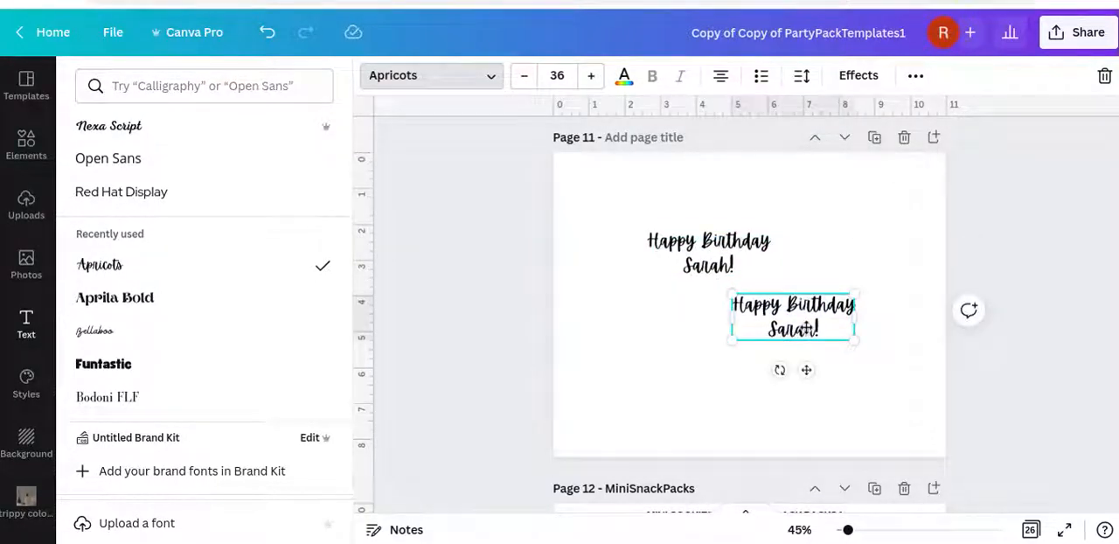
{"action": "left_click", "coordinate": [218, 296]}
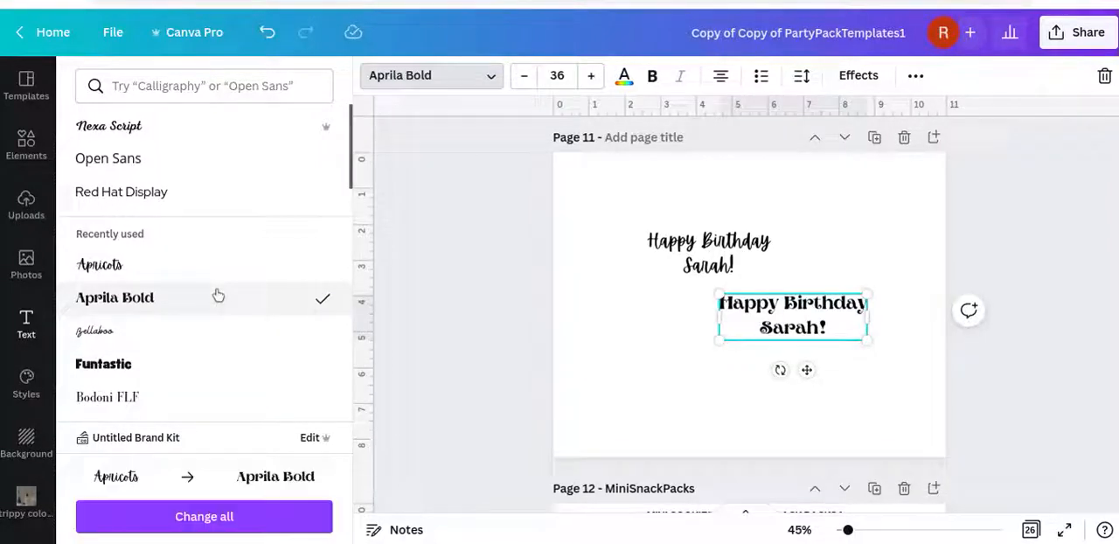
Duplicate the Aprila Bold greeting, place the copy in the page's lower left area, and set its font to Bellaboo
{"action": "scroll", "coordinate": [218, 293], "scroll_direction": "down", "scroll_amount": 2}
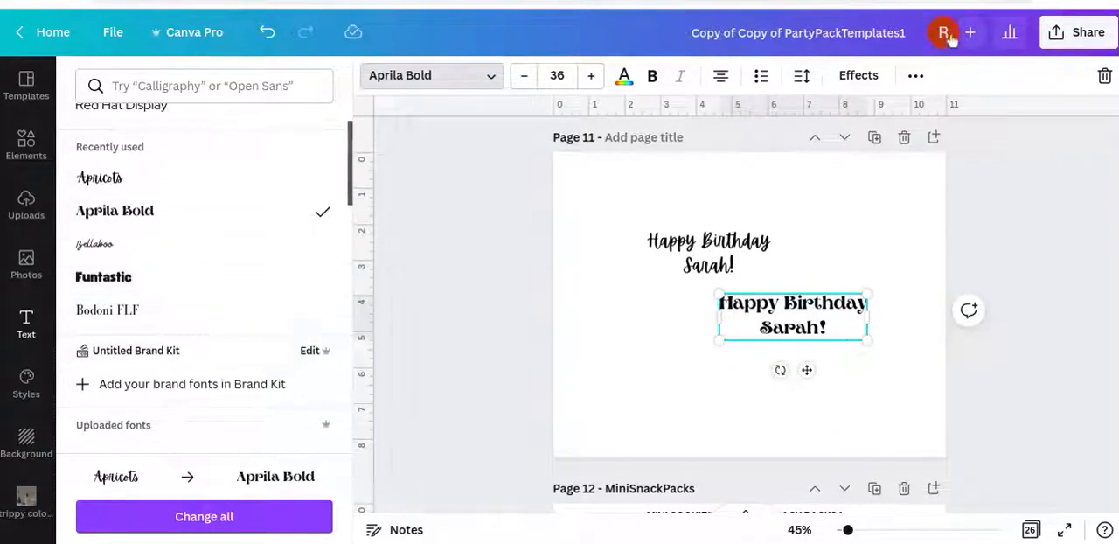
{"action": "left_click", "coordinate": [915, 77]}
{"action": "left_click", "coordinate": [909, 116]}
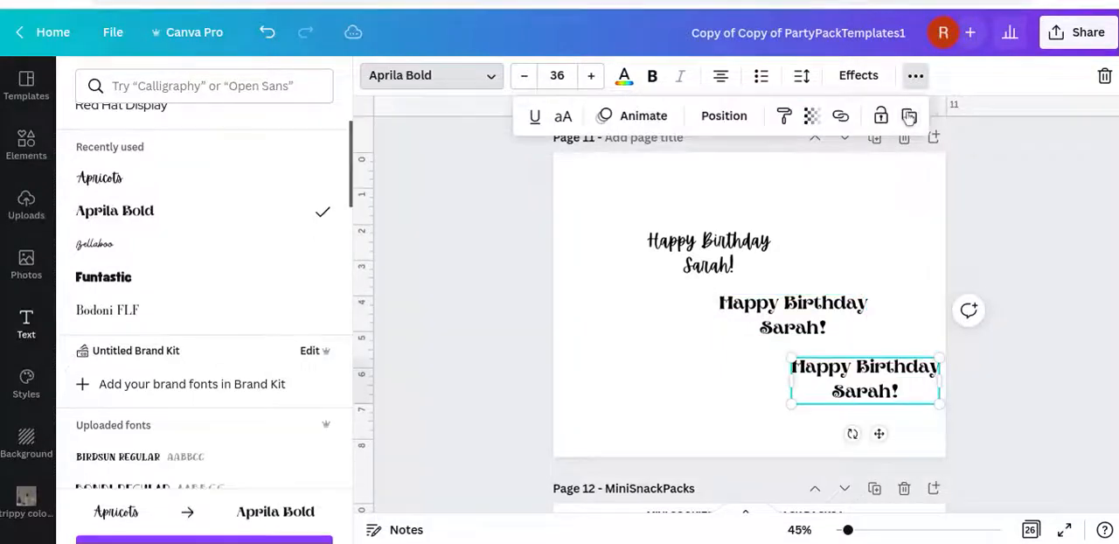
{"action": "left_click_drag", "start_coordinate": [862, 374], "coordinate": [662, 342]}
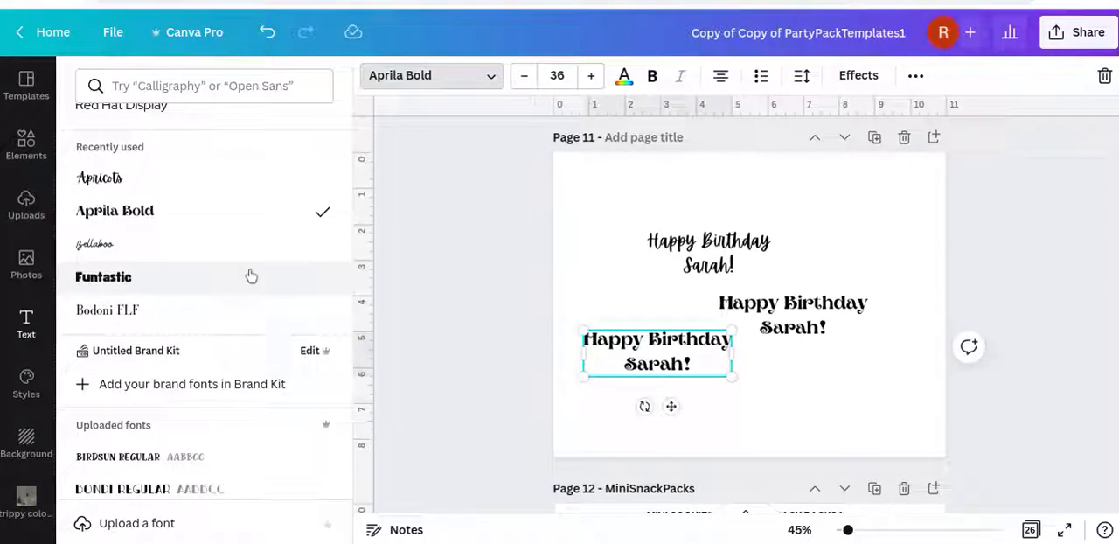
{"action": "left_click", "coordinate": [235, 253]}
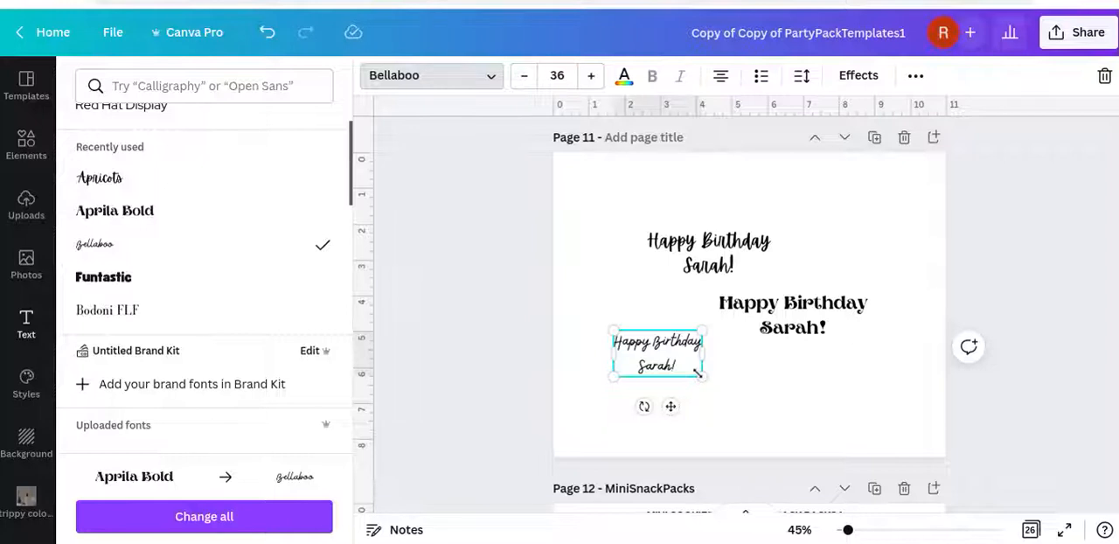
Enlarge the Bellaboo greeting to about size 38.6 and move it up to the left of the Aprila Bold greeting
{"action": "left_click_drag", "start_coordinate": [704, 377], "coordinate": [708, 380]}
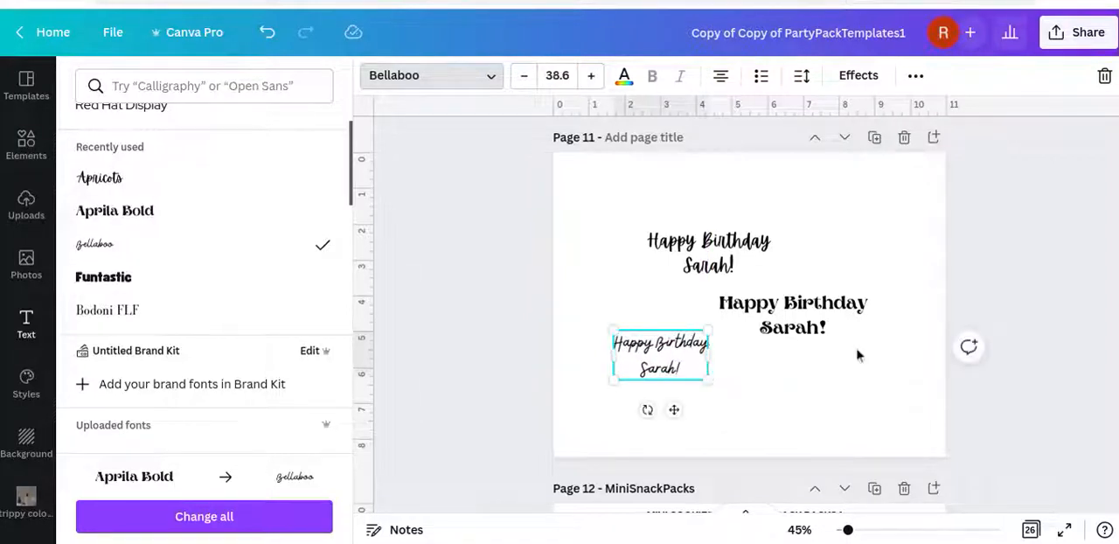
{"action": "left_click_drag", "start_coordinate": [651, 372], "coordinate": [621, 321]}
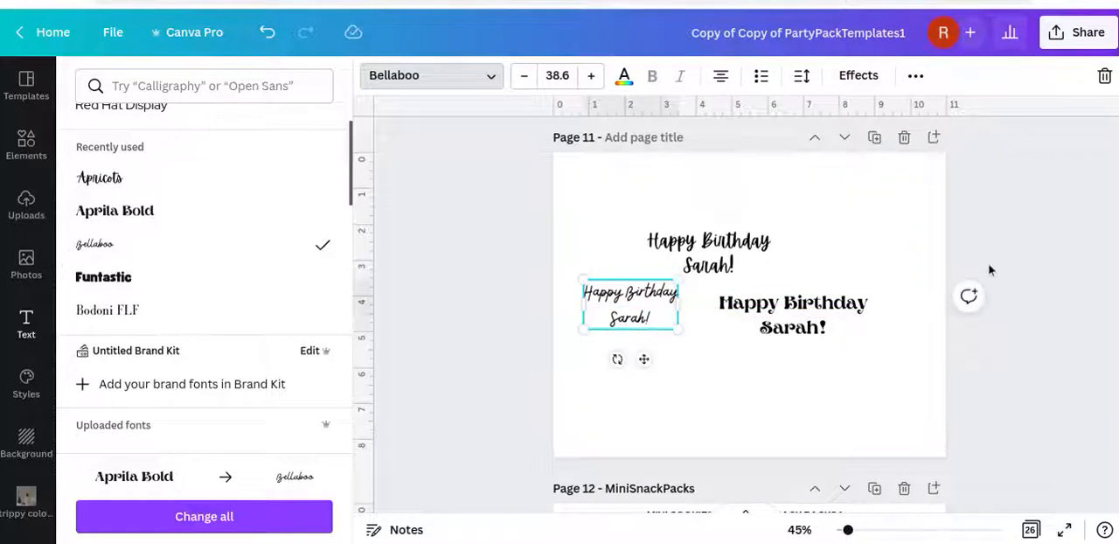
{"action": "key", "text": "Escape"}
Return to the M&Ms page and search the elements library for "frames"
{"action": "scroll", "coordinate": [1022, 208], "scroll_direction": "up", "scroll_amount": 3}
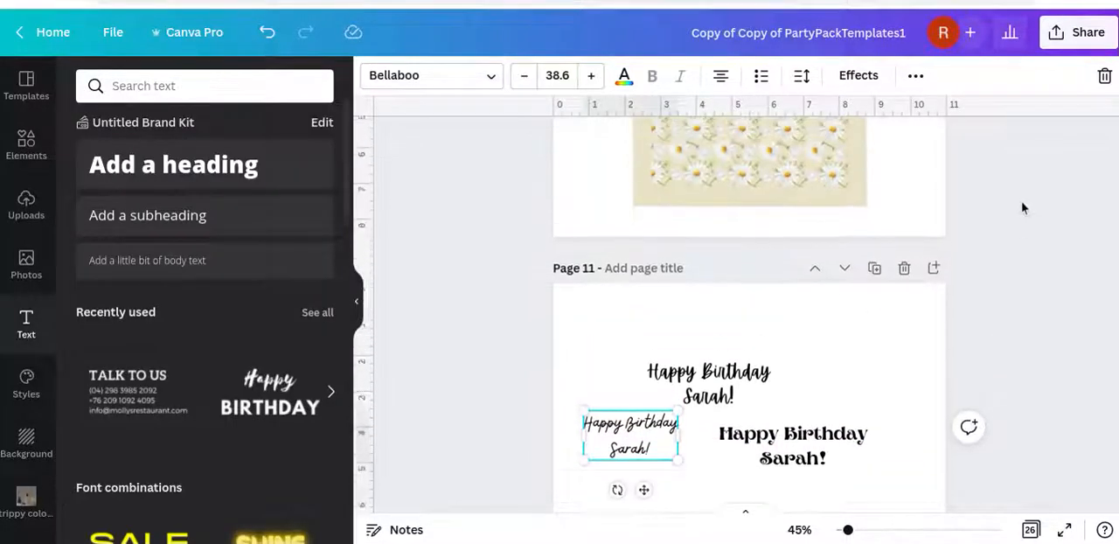
{"action": "scroll", "coordinate": [1023, 207], "scroll_direction": "up", "scroll_amount": 1}
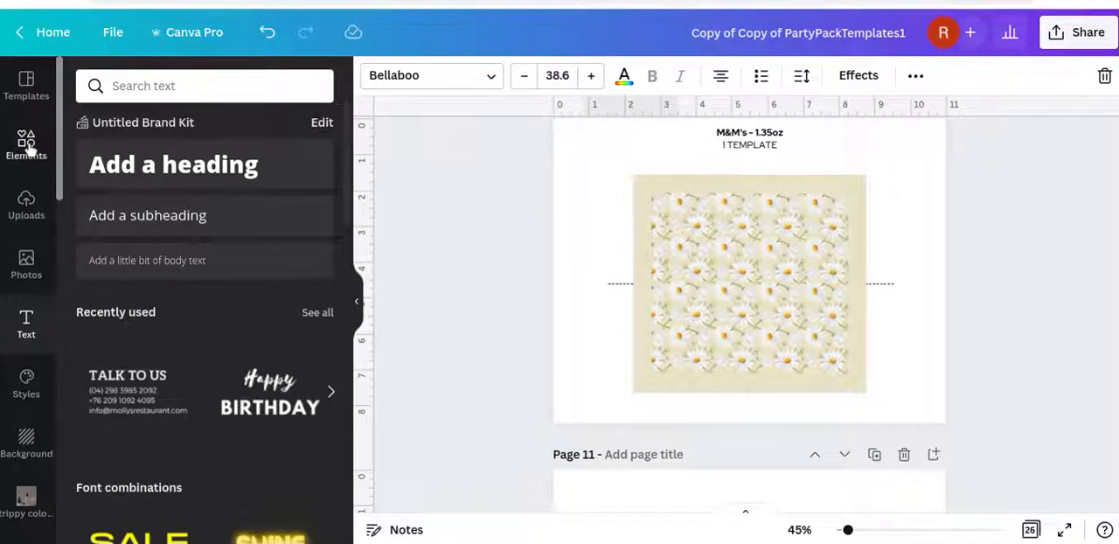
{"action": "left_click", "coordinate": [27, 145]}
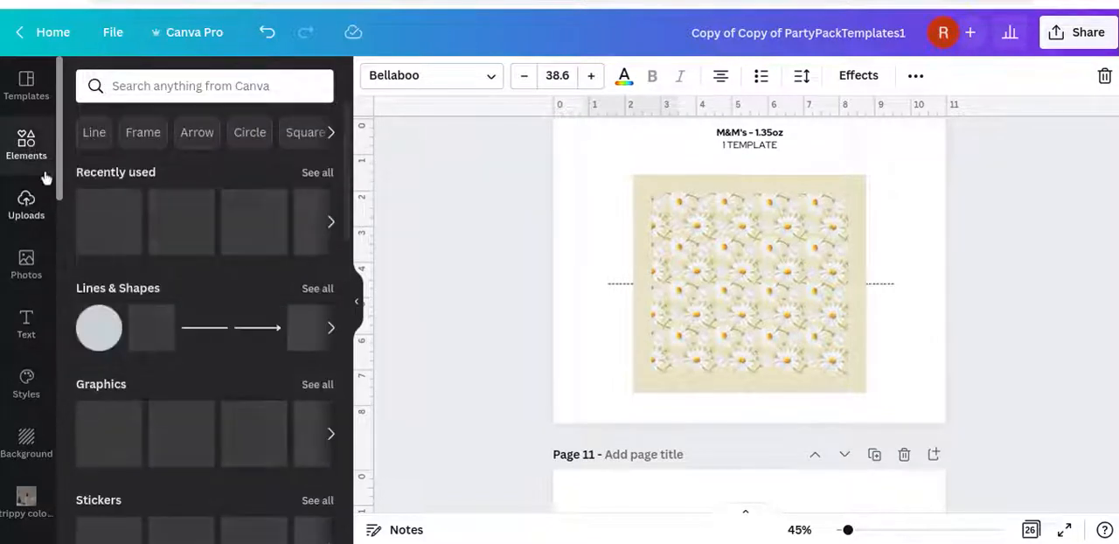
{"action": "left_click", "coordinate": [192, 85]}
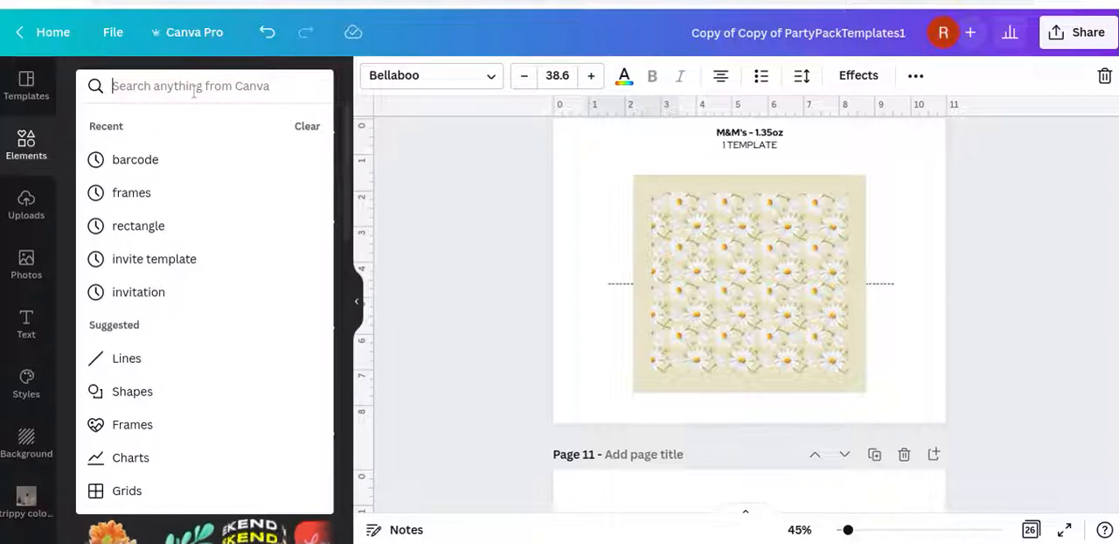
{"action": "type", "text": "frames"}
{"action": "key", "text": "Return"}
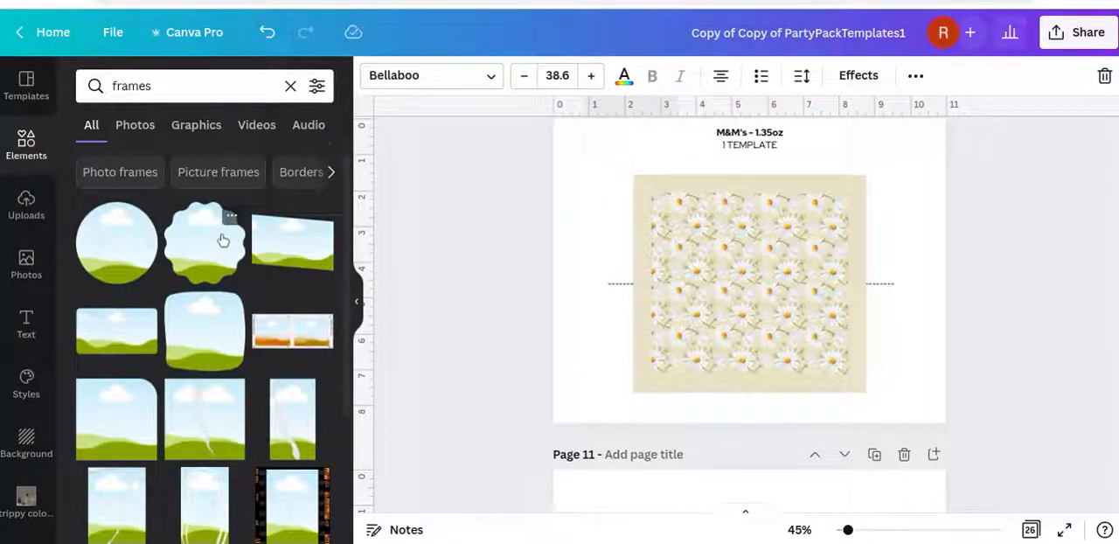
Insert the upright oval frame with a gold border on the M&Ms page and place it slightly left of the daisy pattern's center
{"action": "scroll", "coordinate": [222, 240], "scroll_direction": "down", "scroll_amount": 10}
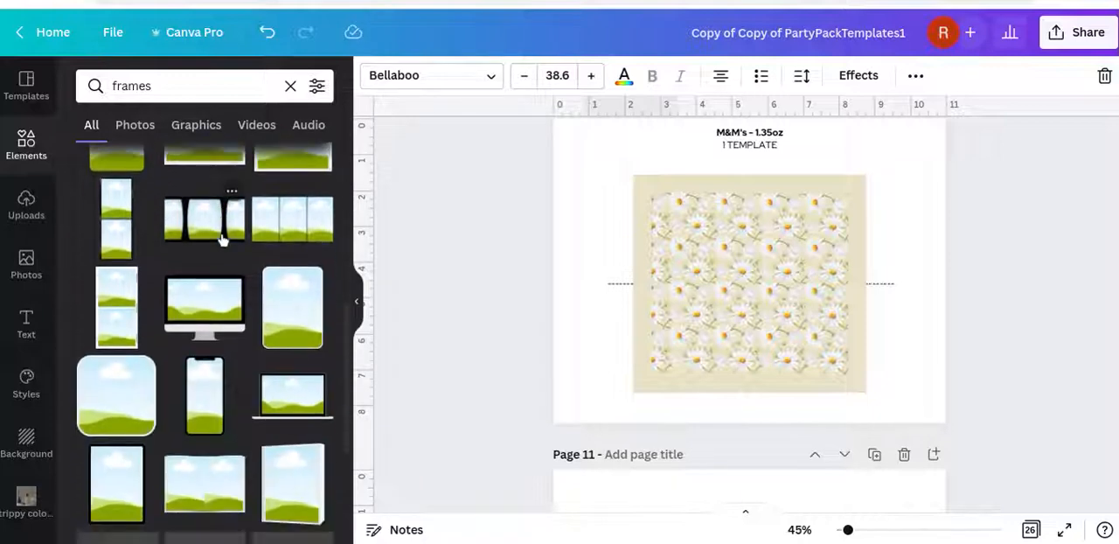
{"action": "scroll", "coordinate": [223, 240], "scroll_direction": "down", "scroll_amount": 5}
{"action": "scroll", "coordinate": [223, 240], "scroll_direction": "up", "scroll_amount": 15}
{"action": "scroll", "coordinate": [223, 240], "scroll_direction": "down", "scroll_amount": 10}
{"action": "scroll", "coordinate": [223, 240], "scroll_direction": "down", "scroll_amount": 3}
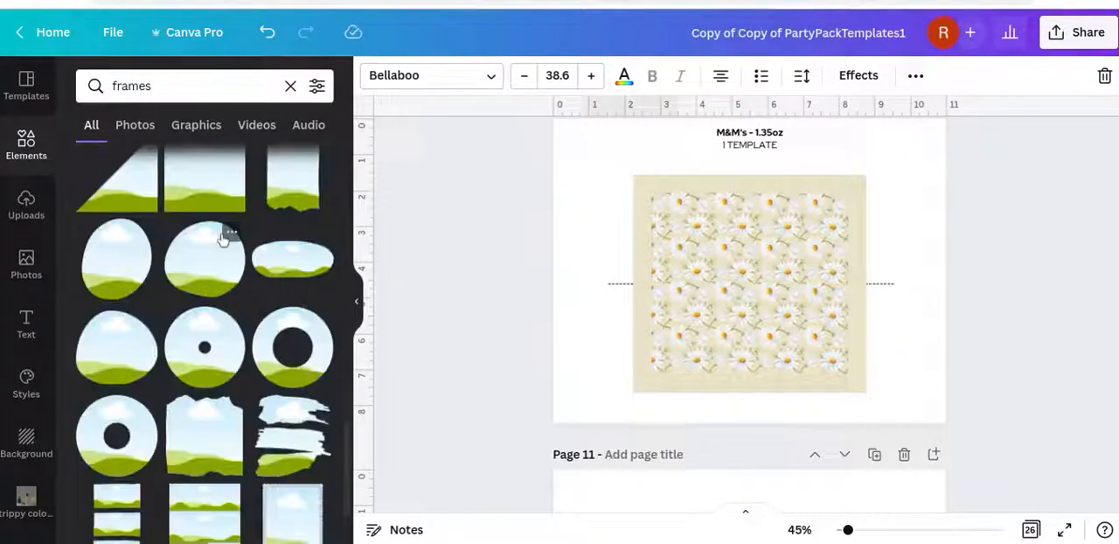
{"action": "scroll", "coordinate": [223, 238], "scroll_direction": "up", "scroll_amount": 5}
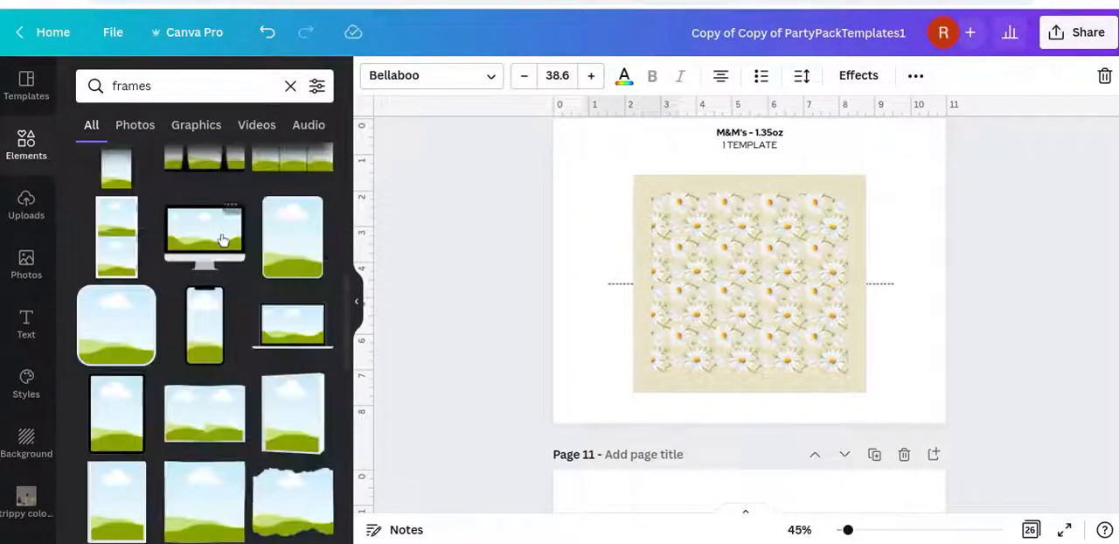
{"action": "scroll", "coordinate": [223, 241], "scroll_direction": "down", "scroll_amount": 8}
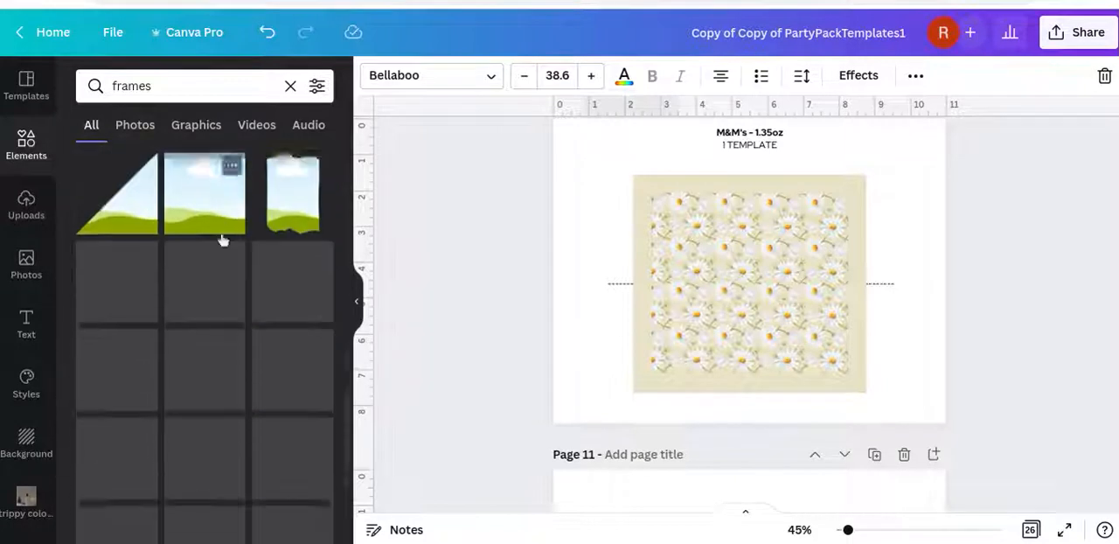
{"action": "scroll", "coordinate": [223, 241], "scroll_direction": "down", "scroll_amount": 2}
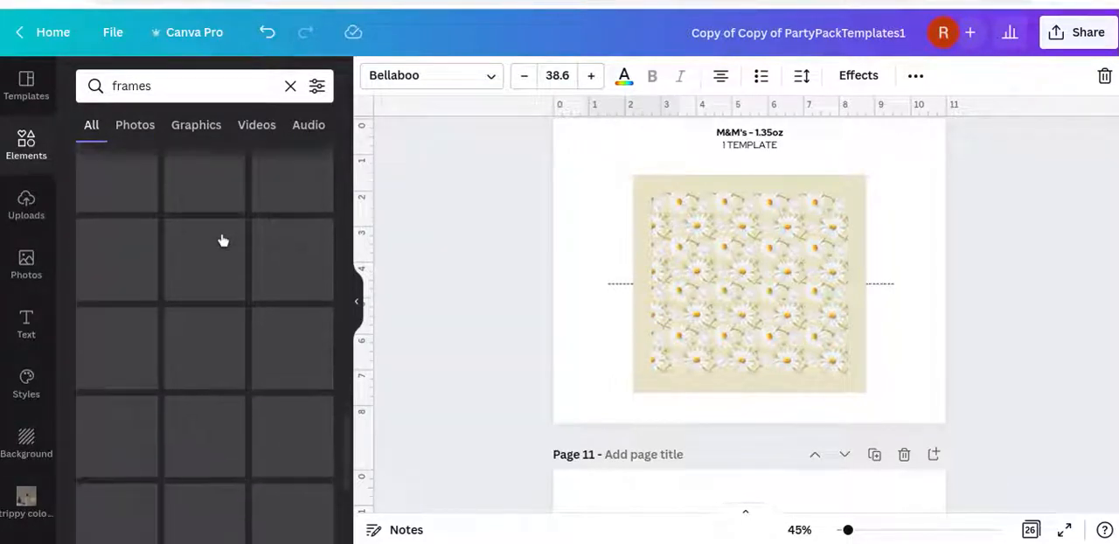
{"action": "scroll", "coordinate": [223, 240], "scroll_direction": "down", "scroll_amount": 4}
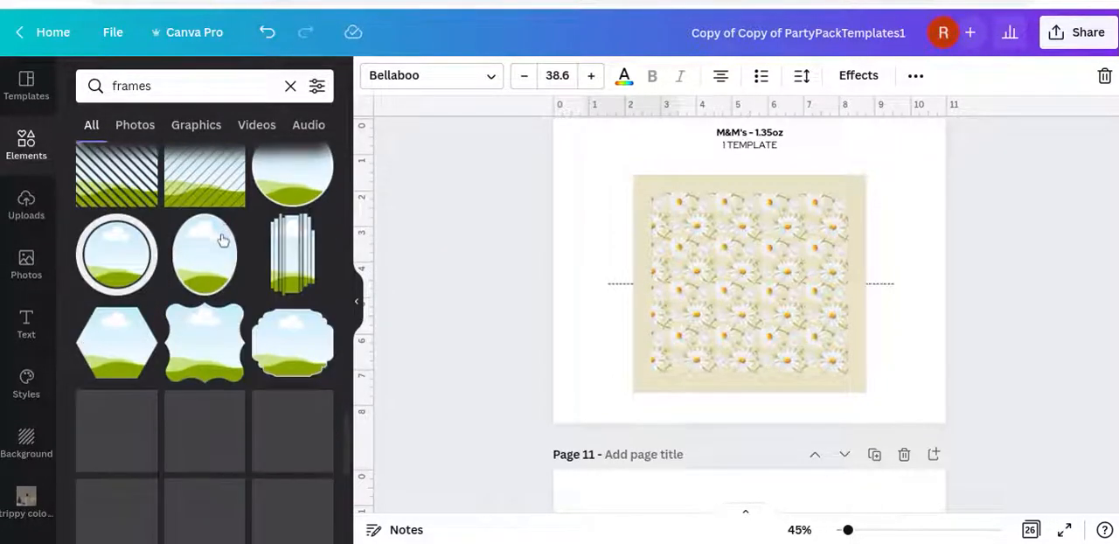
{"action": "left_click", "coordinate": [213, 271]}
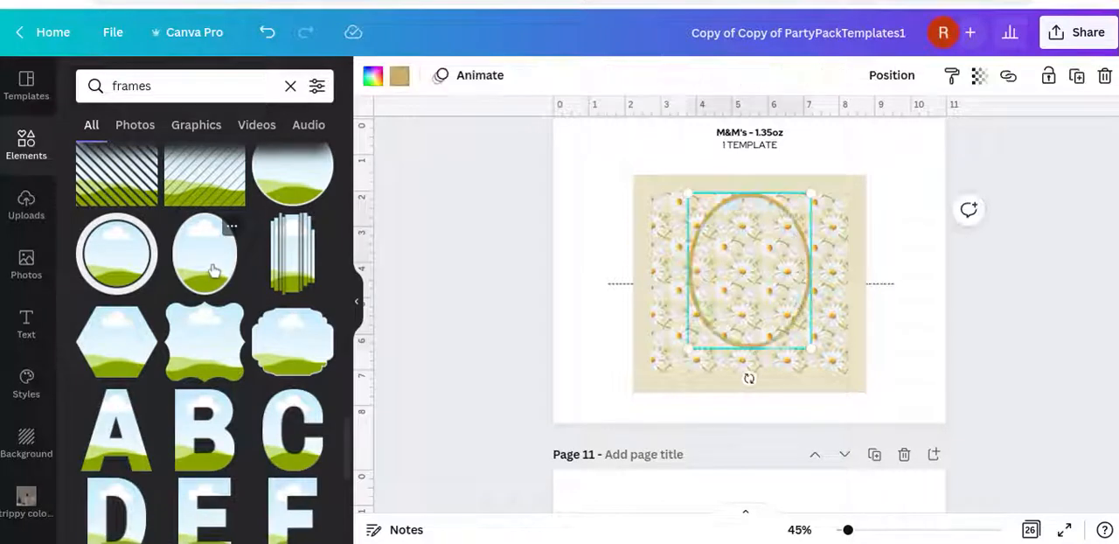
{"action": "left_click_drag", "start_coordinate": [768, 282], "coordinate": [740, 291]}
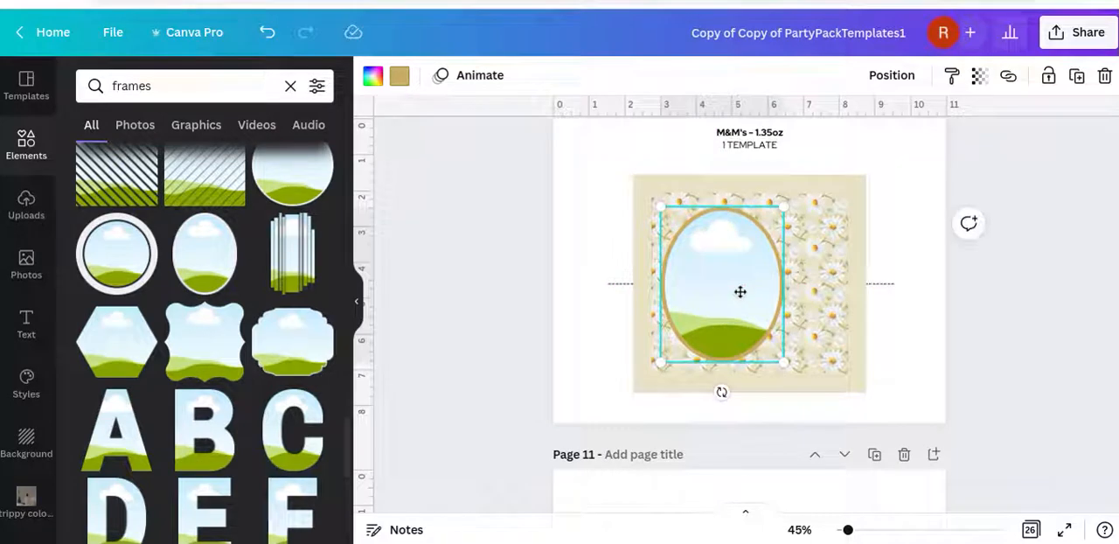
Try black for the oval frame's border, and return the border to gold
{"action": "left_click", "coordinate": [400, 79]}
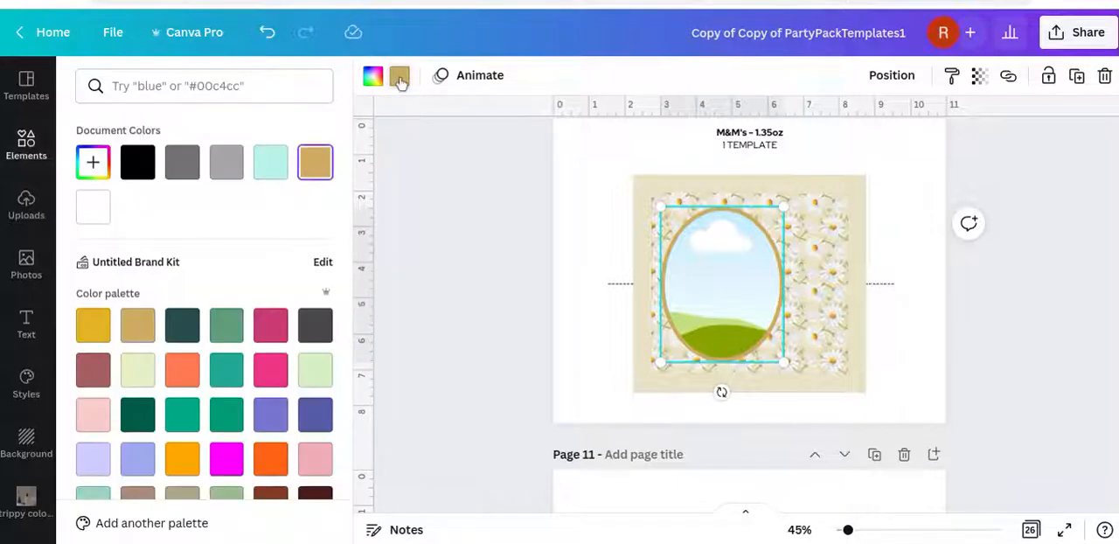
{"action": "left_click", "coordinate": [142, 164]}
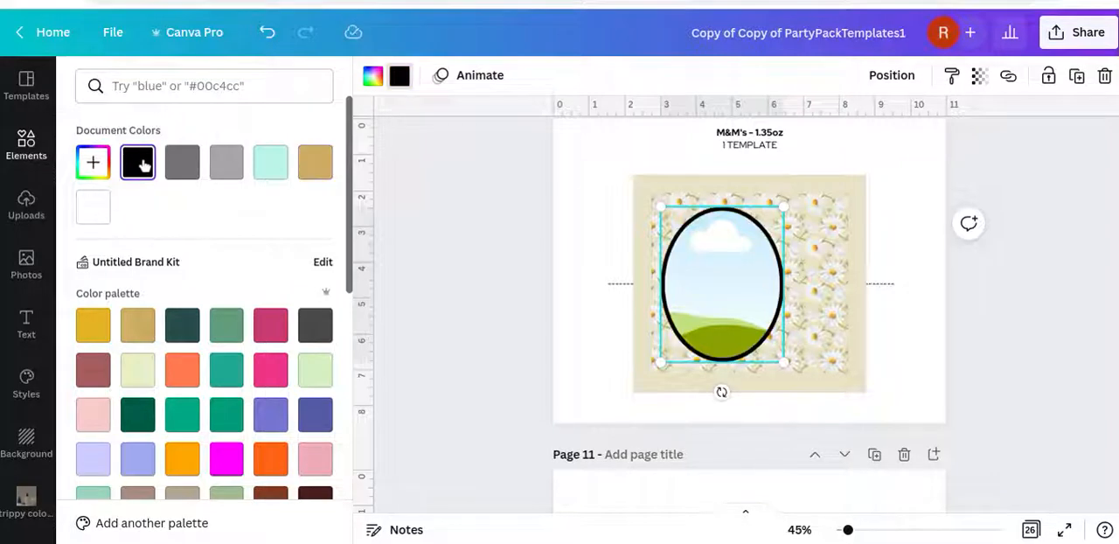
{"action": "left_click", "coordinate": [308, 171]}
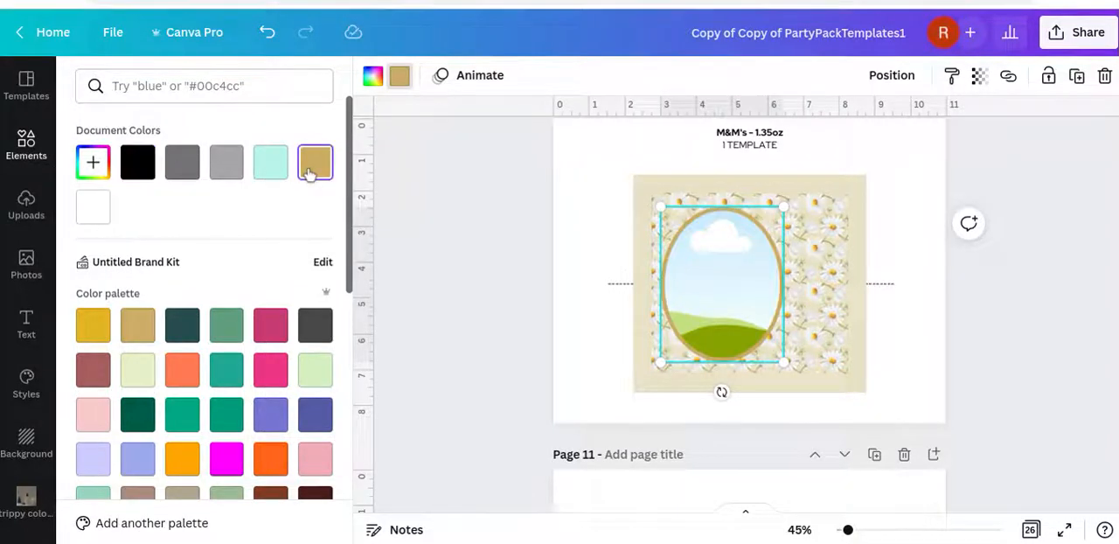
Fill the inside of the oval frame with the mint document color
{"action": "left_click", "coordinate": [374, 78]}
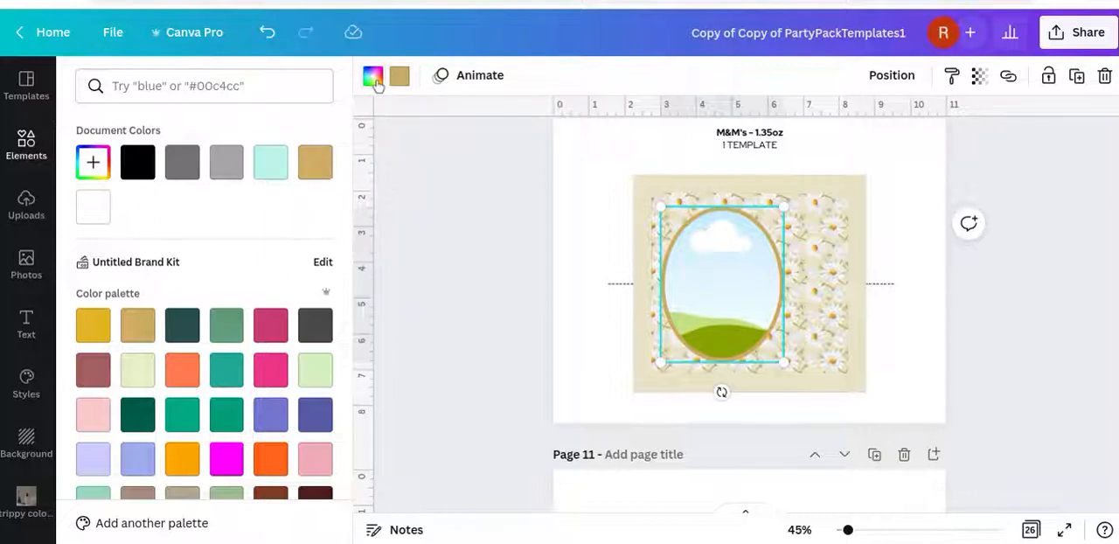
{"action": "left_click", "coordinate": [272, 167]}
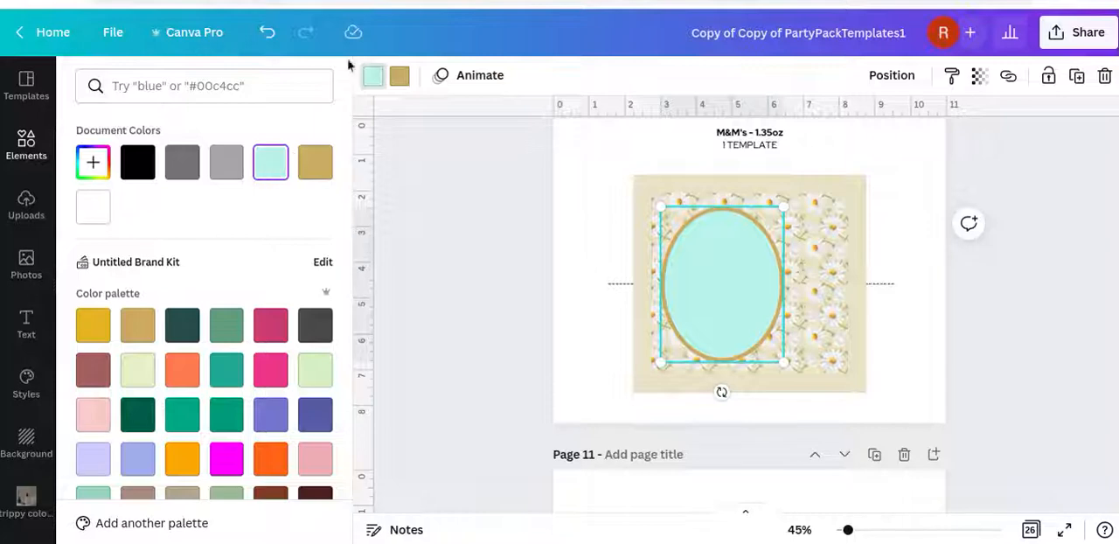
{"action": "left_click", "coordinate": [374, 79]}
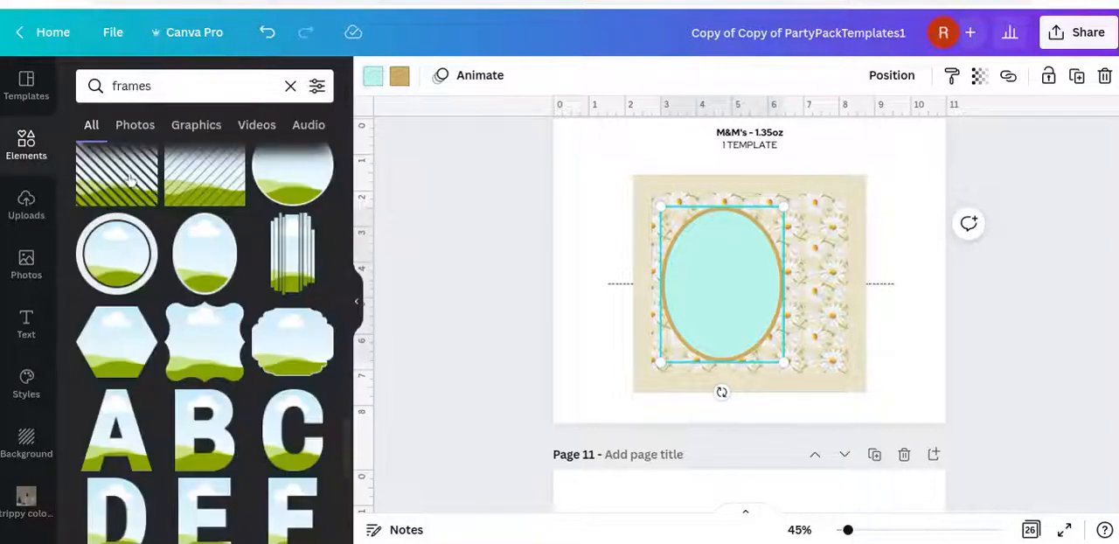
Insert the uploaded photo of the curly-haired girl in the orange top and drop it into the oval frame
{"action": "left_click", "coordinate": [35, 204]}
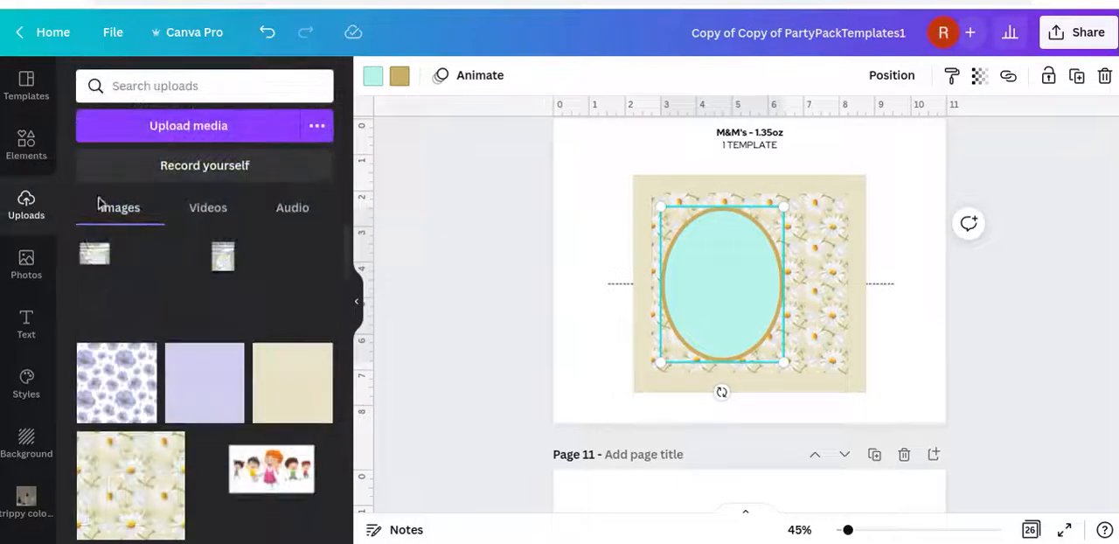
{"action": "scroll", "coordinate": [185, 251], "scroll_direction": "down", "scroll_amount": 3}
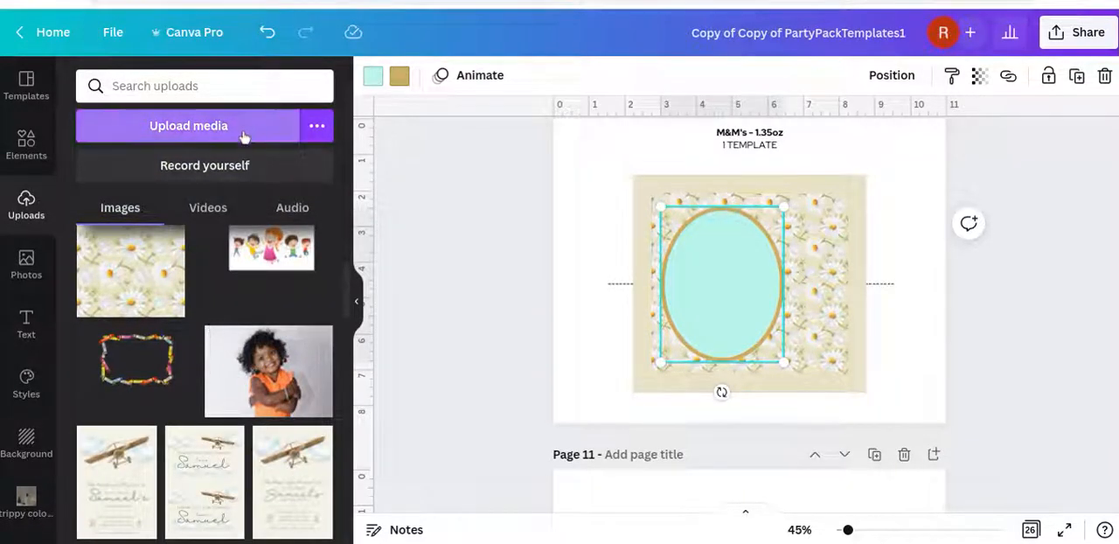
{"action": "left_click", "coordinate": [293, 360]}
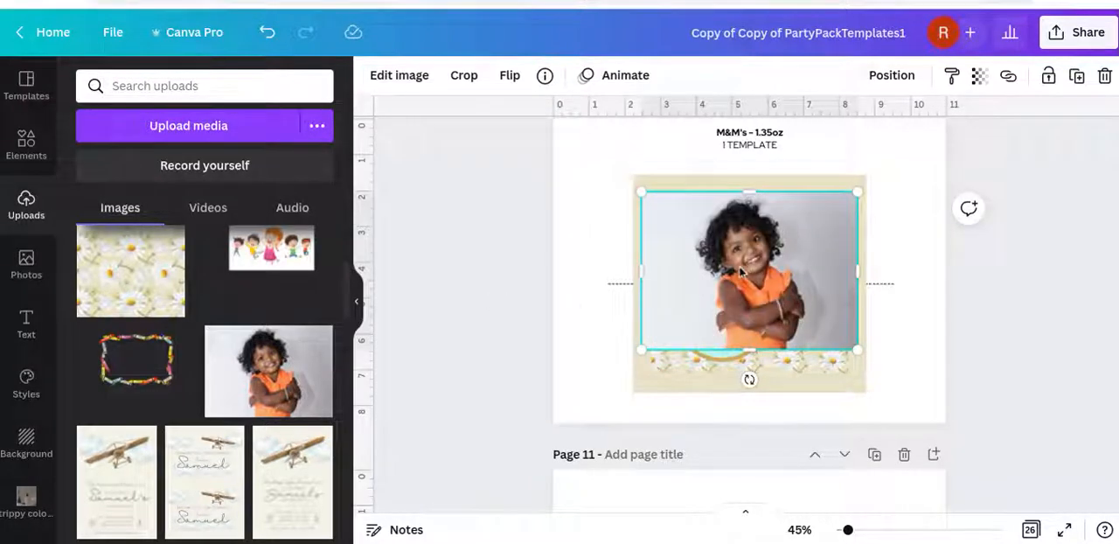
{"action": "left_click_drag", "start_coordinate": [744, 272], "coordinate": [728, 295]}
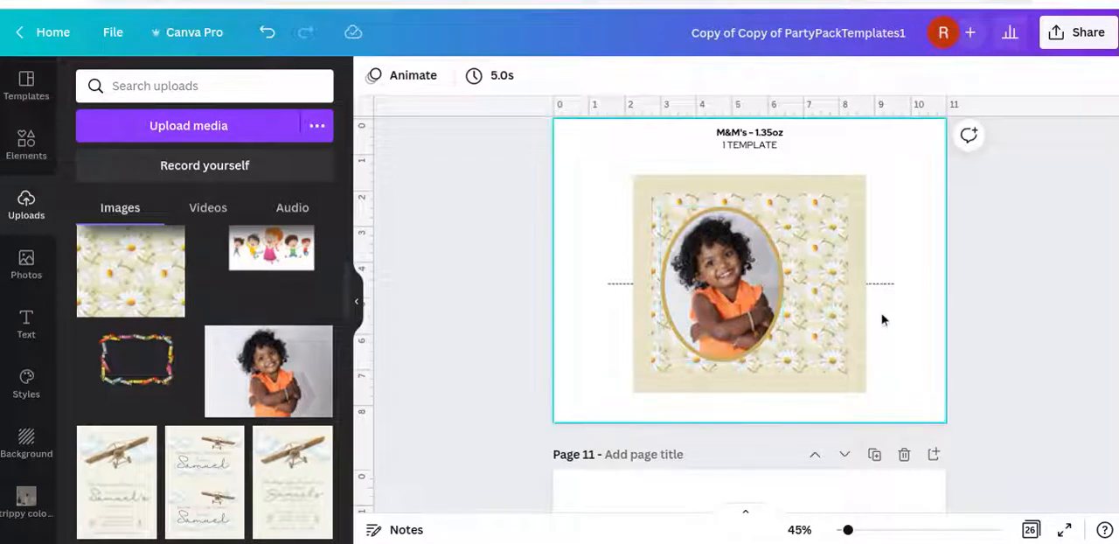
Shrink the framed photo to about 2 inches wide and place it in the lower left part of the daisy pattern
{"action": "left_click", "coordinate": [769, 288]}
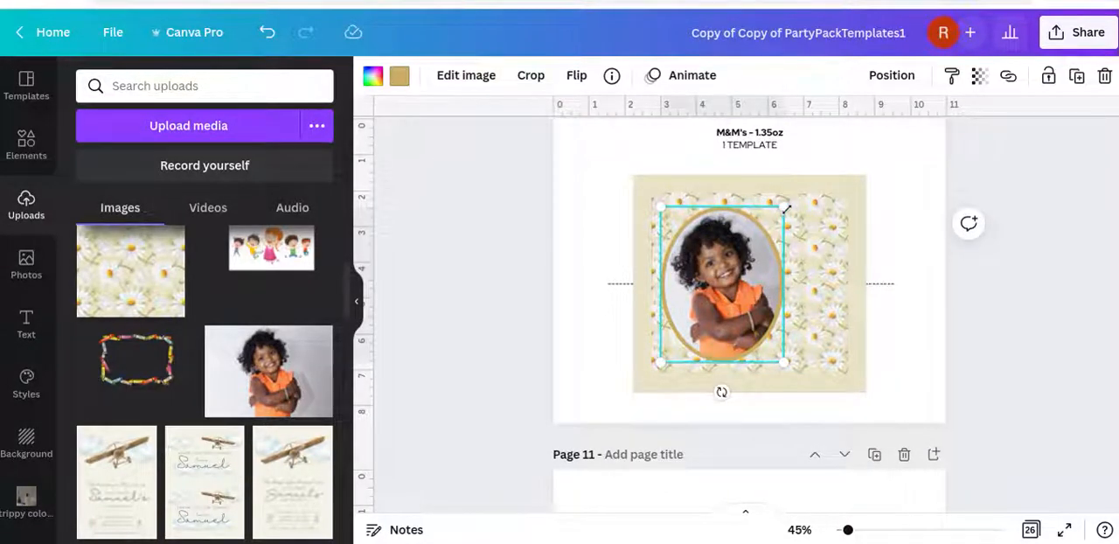
{"action": "left_click_drag", "start_coordinate": [785, 209], "coordinate": [766, 268]}
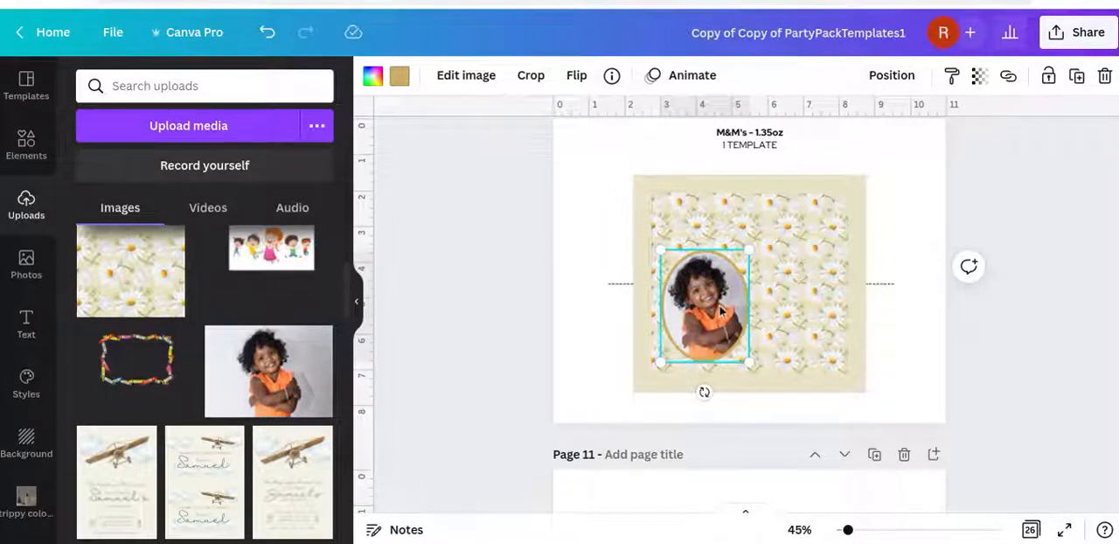
{"action": "left_click_drag", "start_coordinate": [721, 311], "coordinate": [723, 325]}
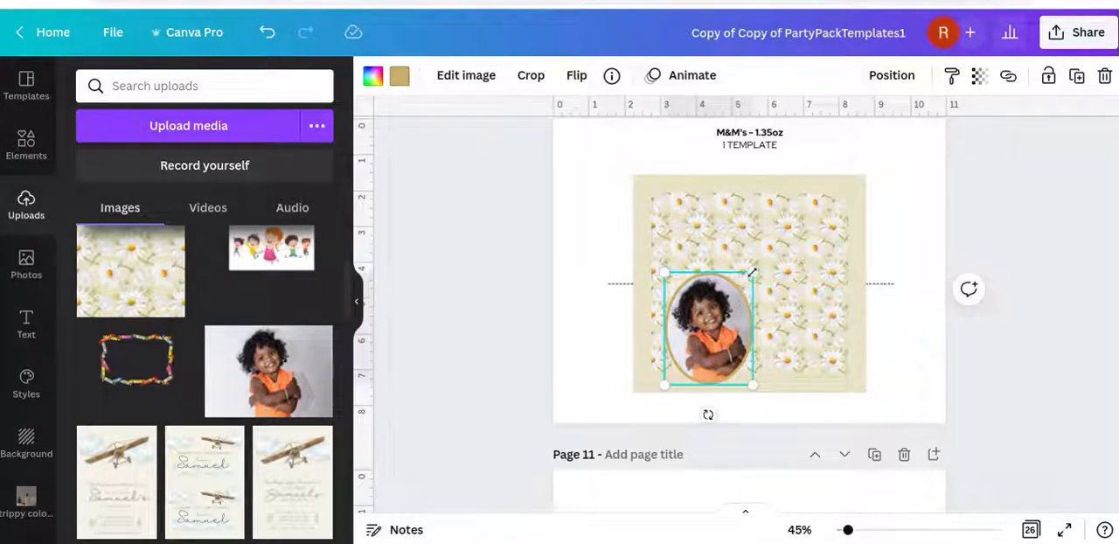
{"action": "left_click_drag", "start_coordinate": [752, 273], "coordinate": [722, 316]}
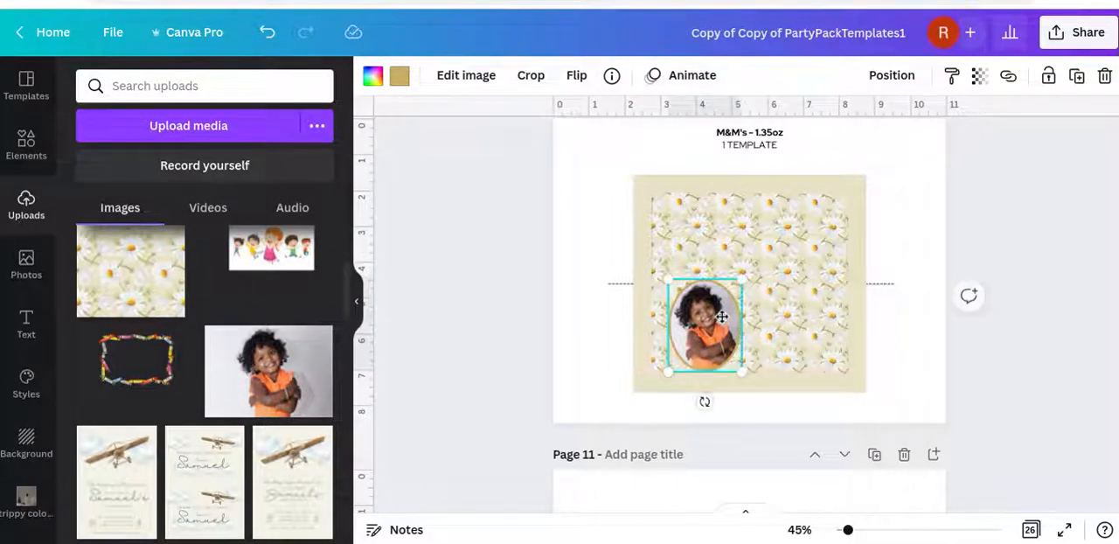
{"action": "left_click", "coordinate": [1066, 307]}
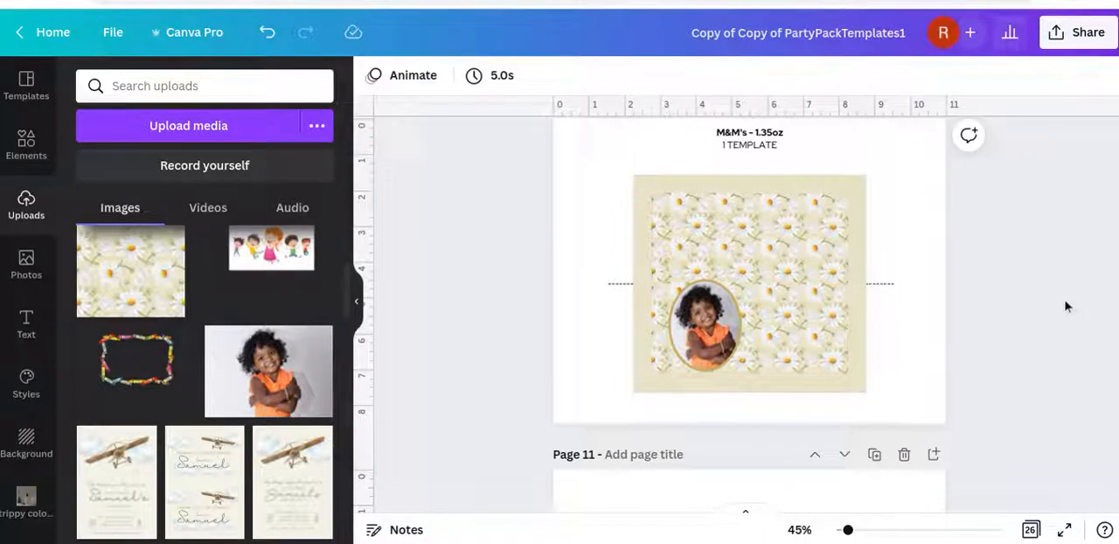
Move the Apricots greeting from page 11 onto the M&Ms wrapper, reduce it to about size 29.5, and place it beside the framed photo
{"action": "scroll", "coordinate": [1066, 306], "scroll_direction": "down", "scroll_amount": 3}
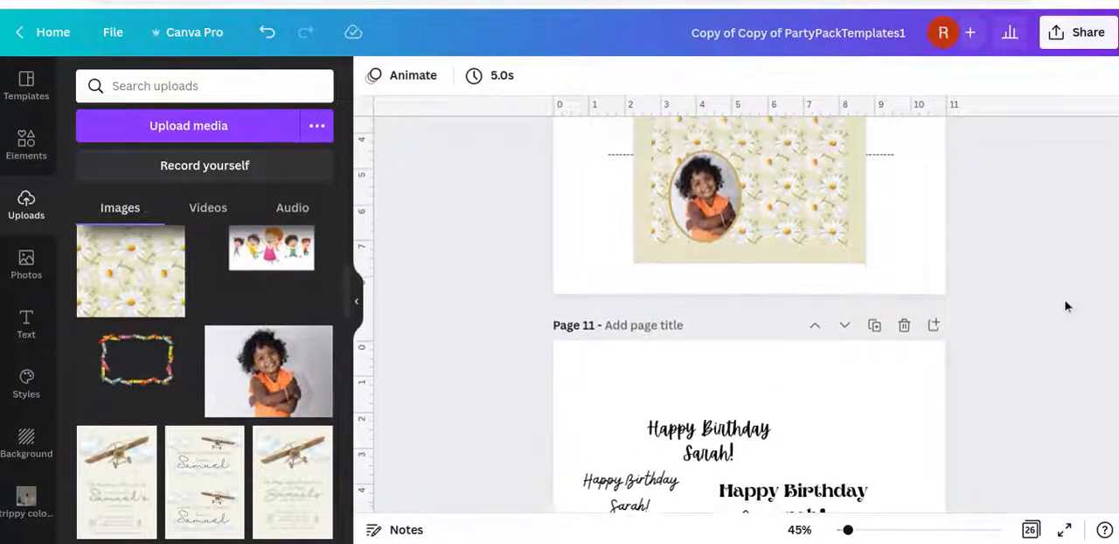
{"action": "left_click", "coordinate": [753, 423]}
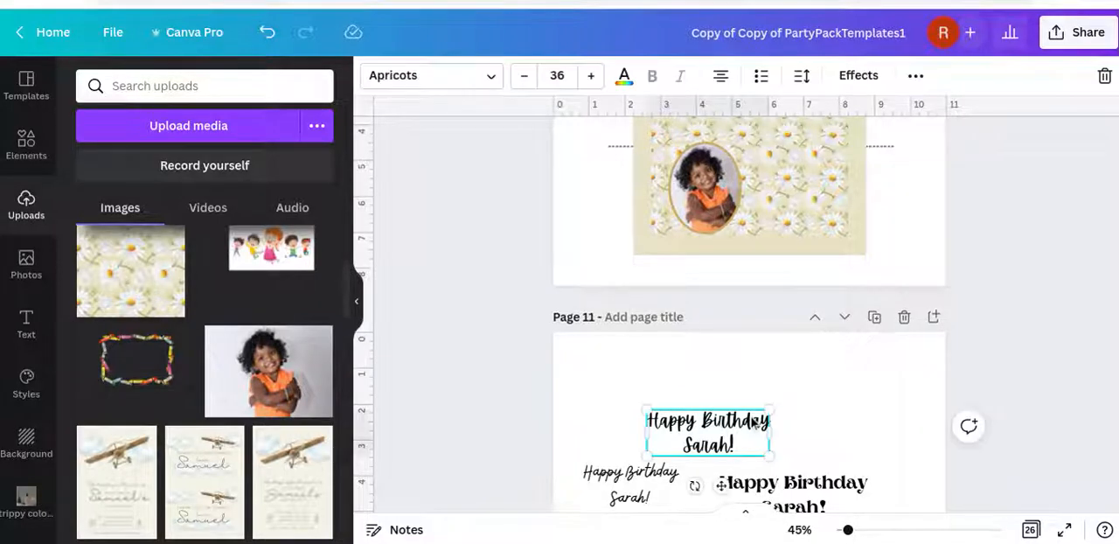
{"action": "left_click_drag", "start_coordinate": [731, 416], "coordinate": [815, 157]}
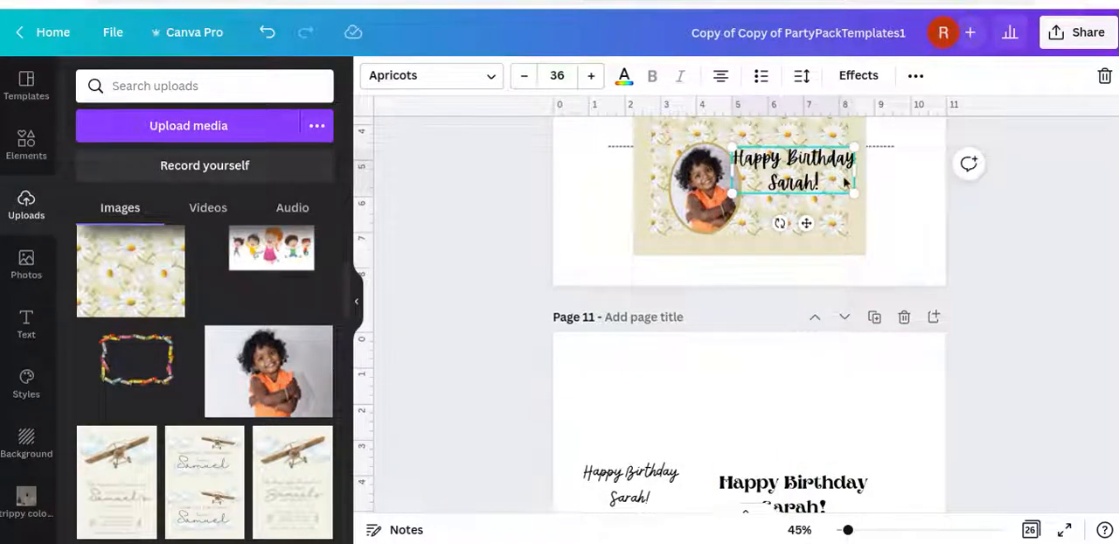
{"action": "left_click_drag", "start_coordinate": [856, 188], "coordinate": [832, 184]}
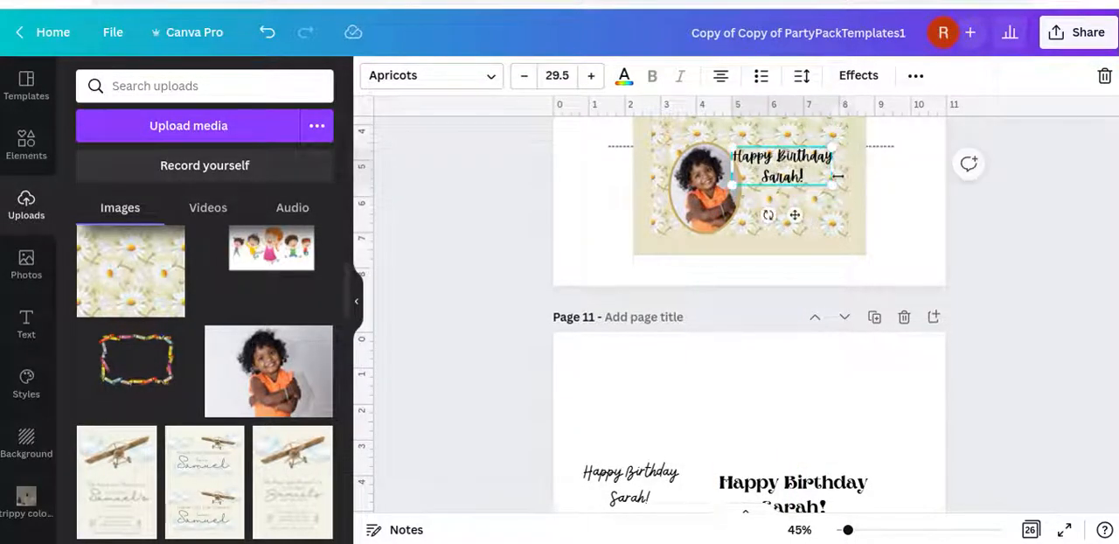
{"action": "left_click_drag", "start_coordinate": [800, 216], "coordinate": [810, 228]}
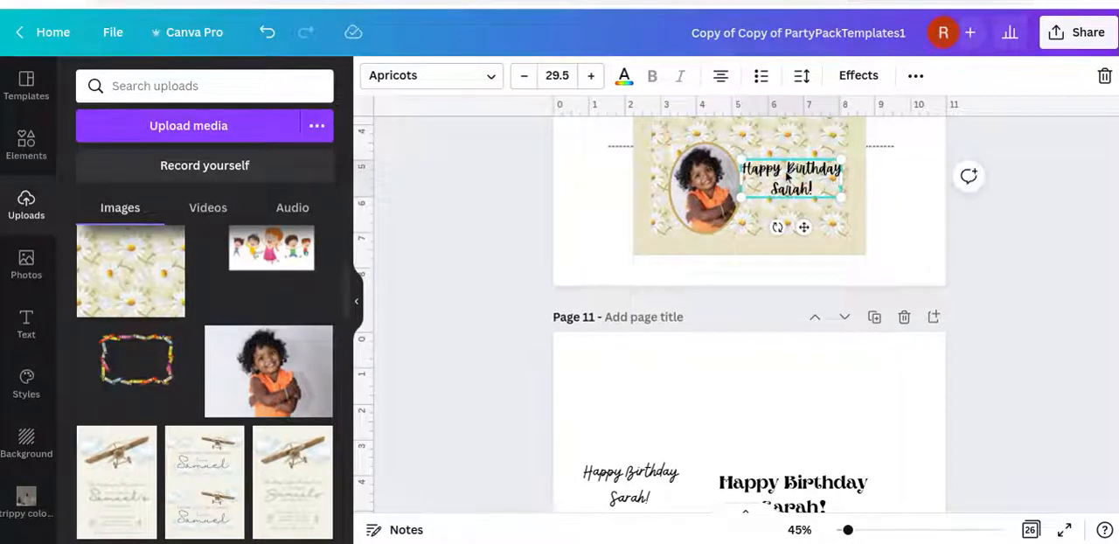
Break the greeting into three lines, enlarge it to about size 38.4, and shift it slightly away from the photo
{"action": "key", "text": "Return"}
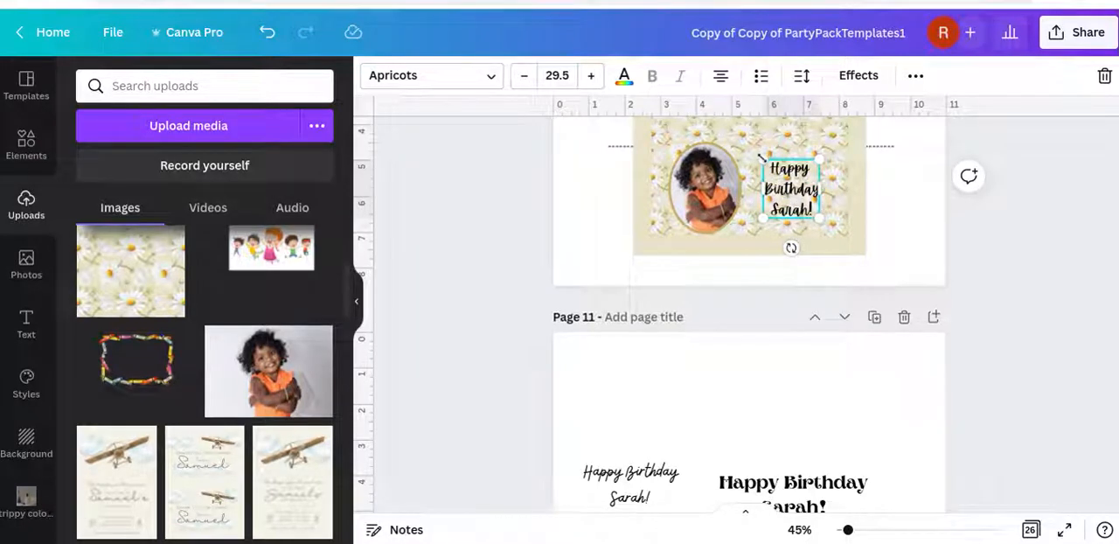
{"action": "left_click_drag", "start_coordinate": [762, 159], "coordinate": [746, 143]}
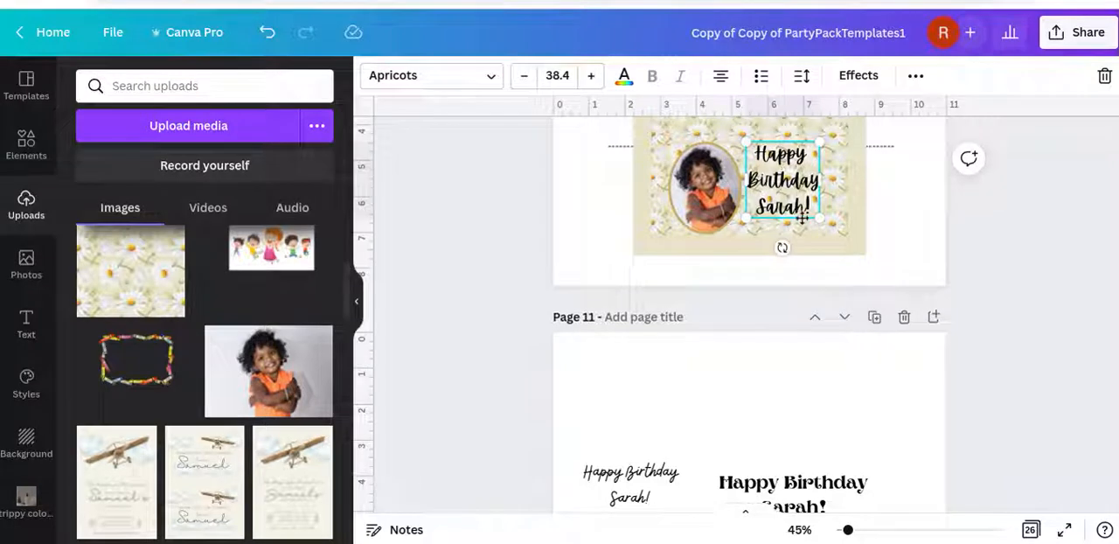
{"action": "left_click_drag", "start_coordinate": [800, 217], "coordinate": [809, 219]}
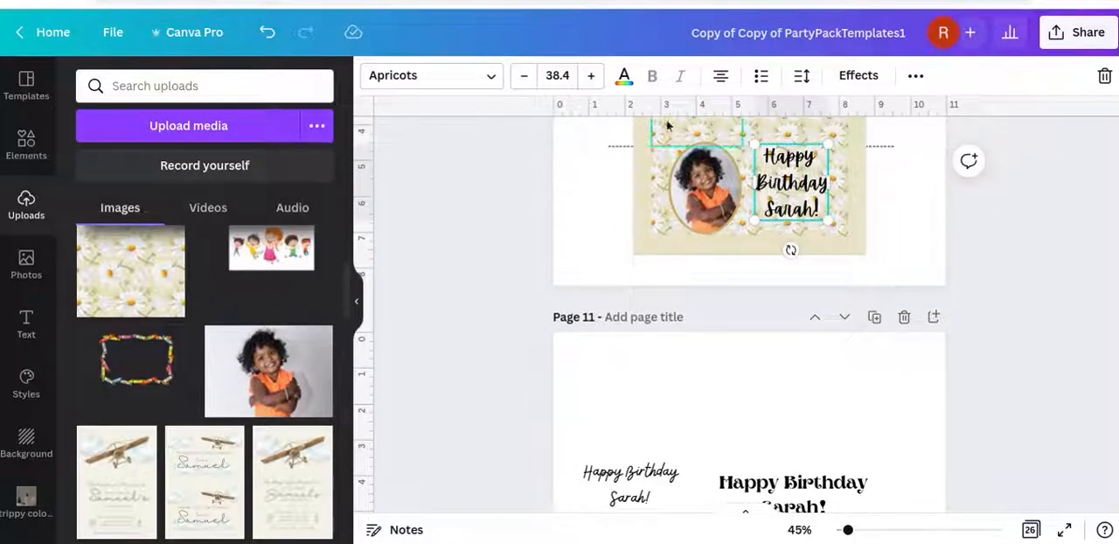
Try yellow, dark orange, olive and light orange photo colors on the greeting, and color it reddish brown
{"action": "left_click", "coordinate": [624, 79]}
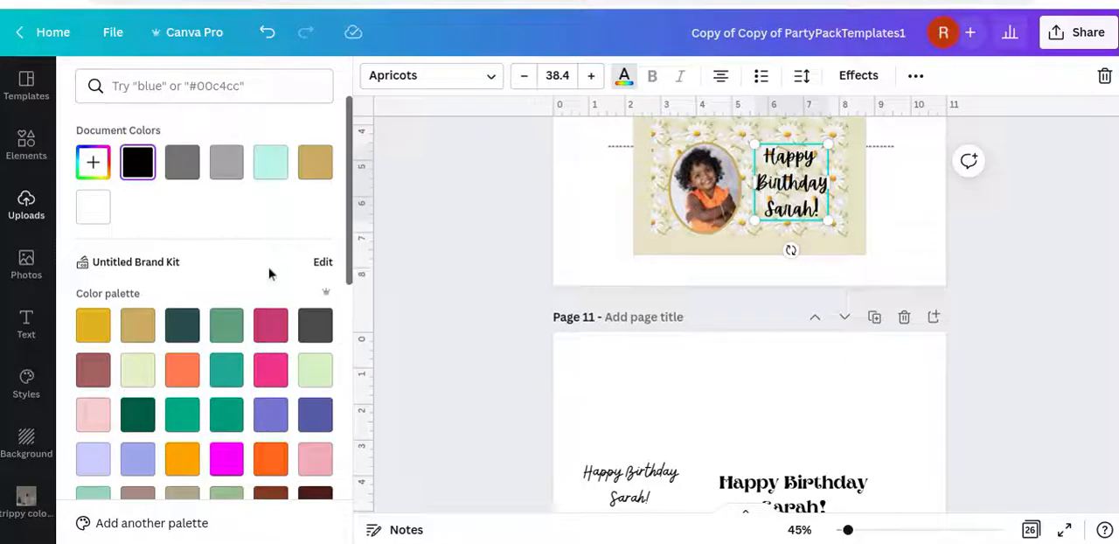
{"action": "scroll", "coordinate": [270, 271], "scroll_direction": "down", "scroll_amount": 5}
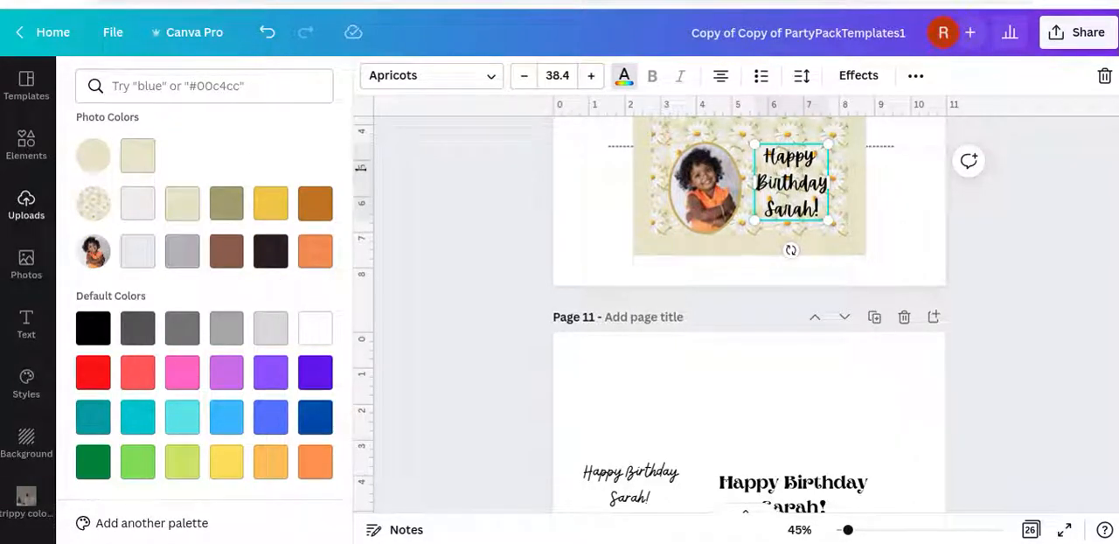
{"action": "left_click", "coordinate": [269, 210]}
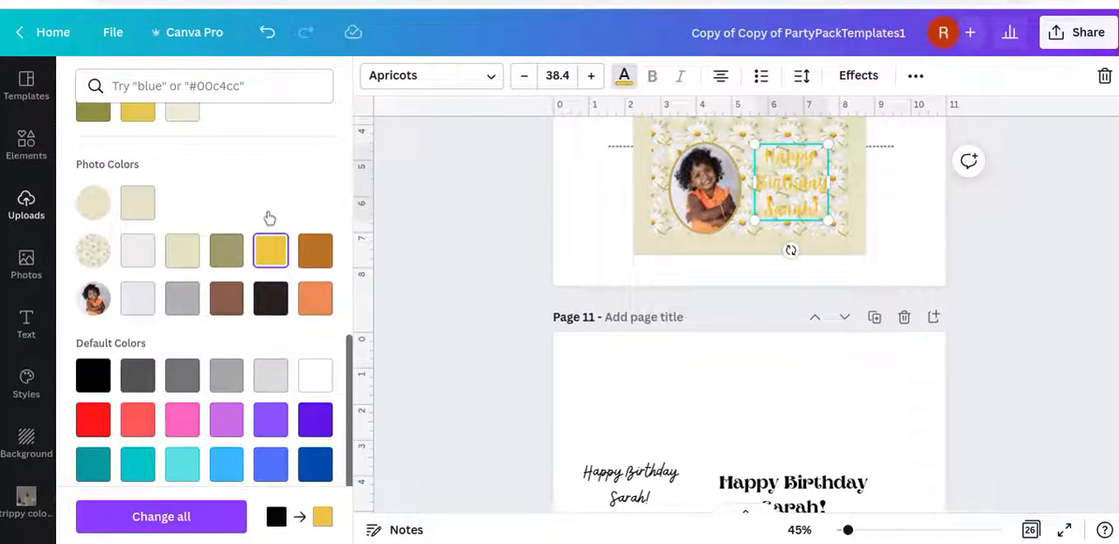
{"action": "left_click", "coordinate": [315, 251]}
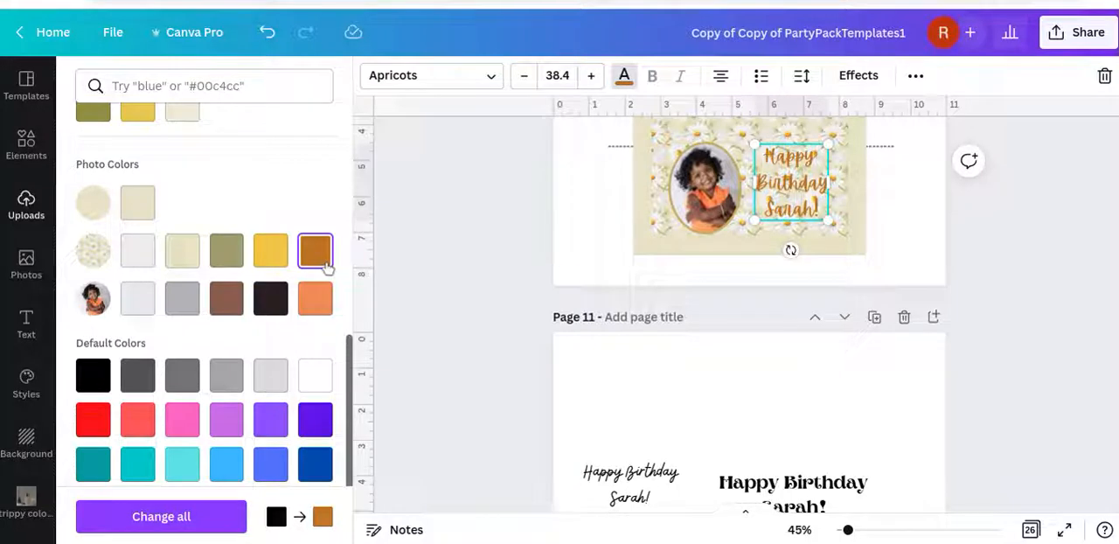
{"action": "left_click", "coordinate": [230, 255]}
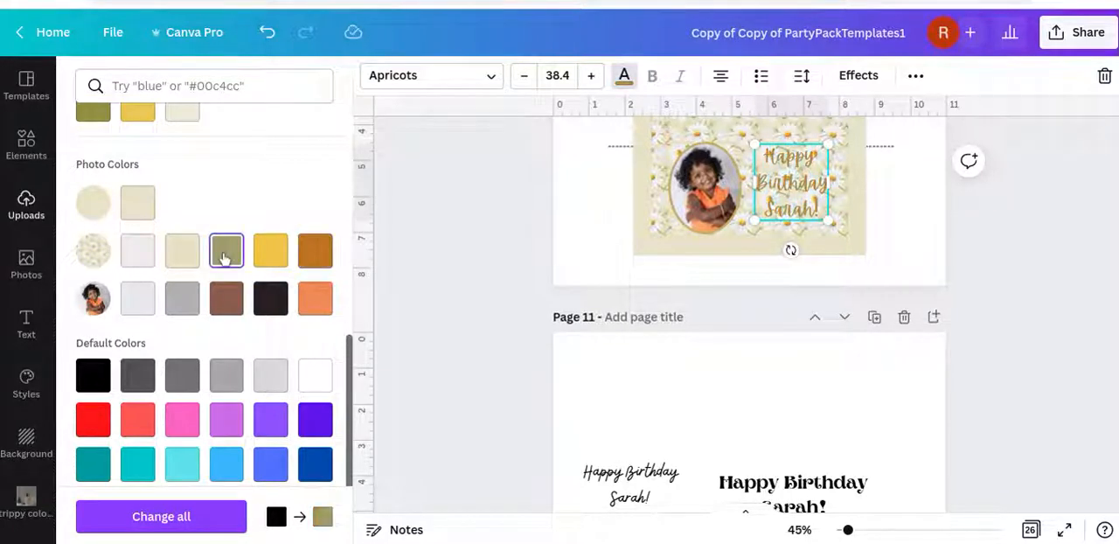
{"action": "left_click", "coordinate": [317, 254]}
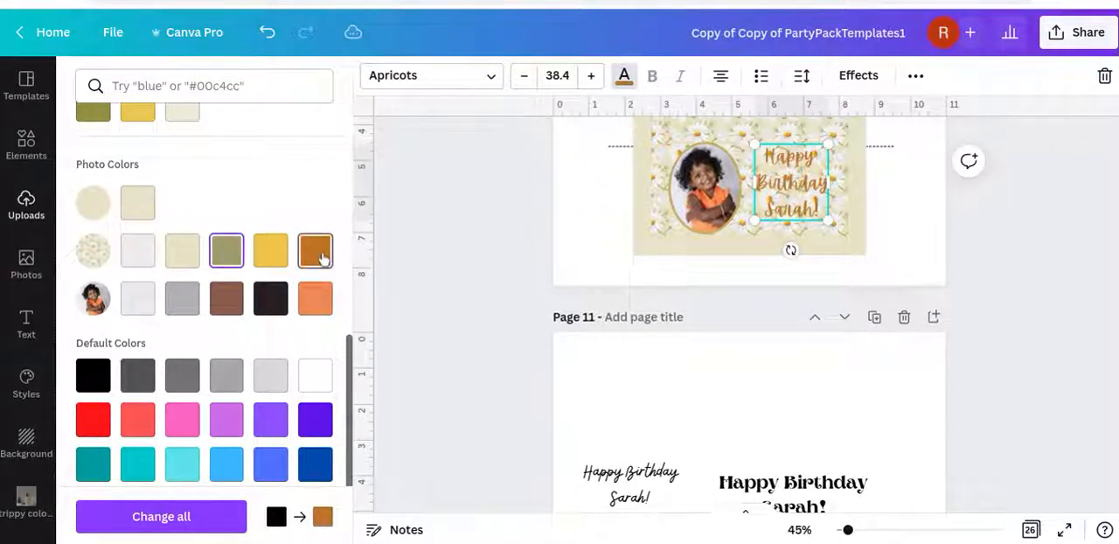
{"action": "left_click", "coordinate": [321, 299]}
{"action": "left_click", "coordinate": [234, 309]}
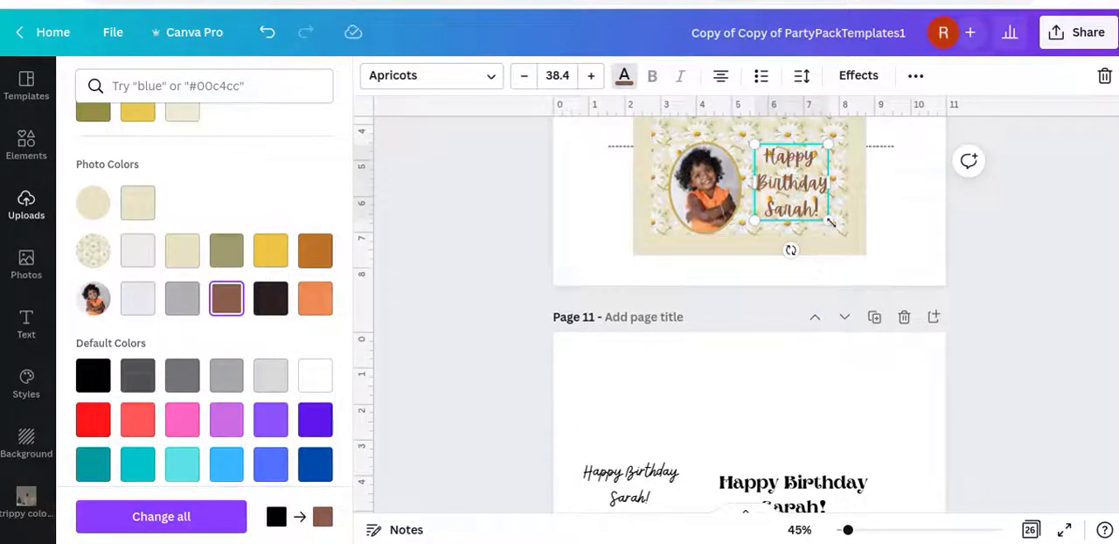
Enlarge the greeting to size 45, tighten its line spacing, and nudge it slightly down beside the framed photo
{"action": "left_click_drag", "start_coordinate": [830, 222], "coordinate": [848, 230]}
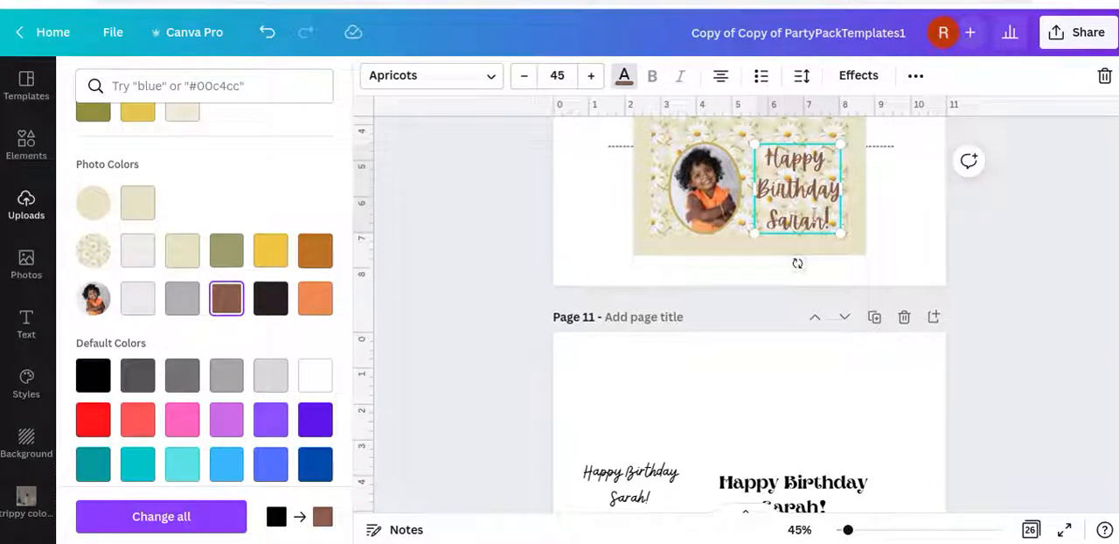
{"action": "left_click", "coordinate": [802, 76]}
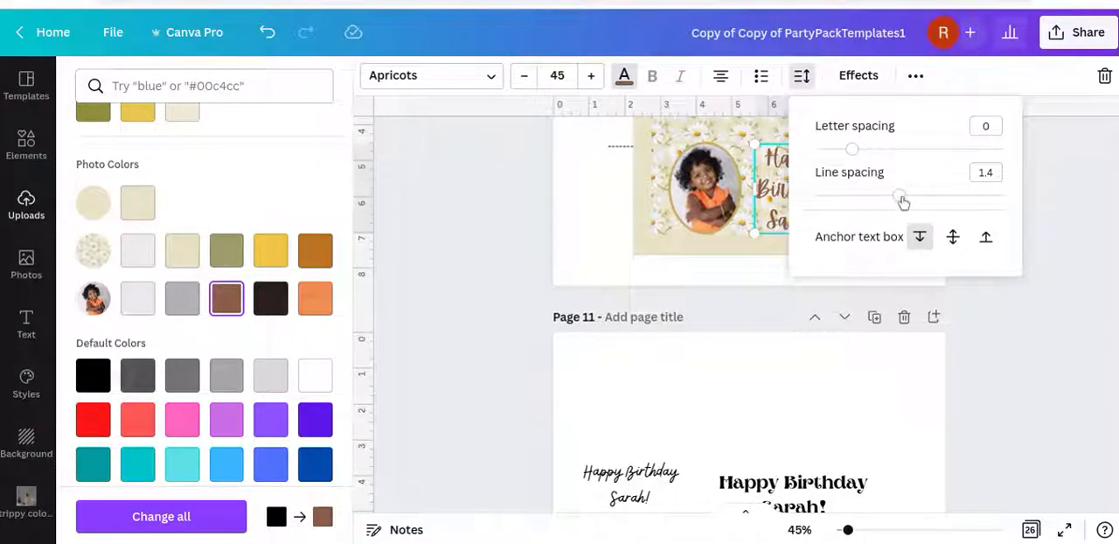
{"action": "left_click_drag", "start_coordinate": [899, 200], "coordinate": [847, 197]}
{"action": "left_click", "coordinate": [1032, 294]}
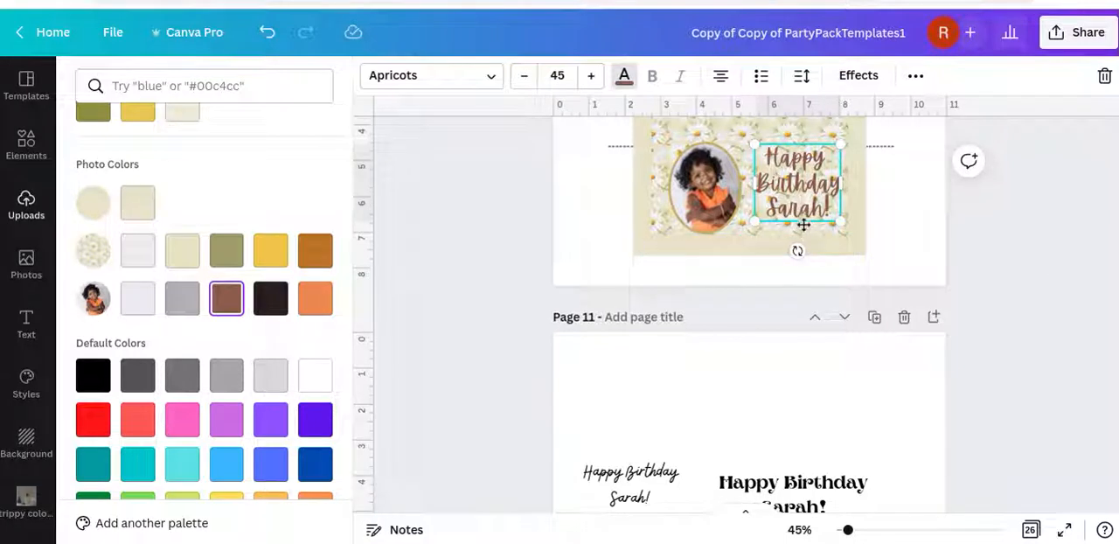
{"action": "left_click_drag", "start_coordinate": [800, 225], "coordinate": [802, 226]}
{"action": "left_click", "coordinate": [1085, 286]}
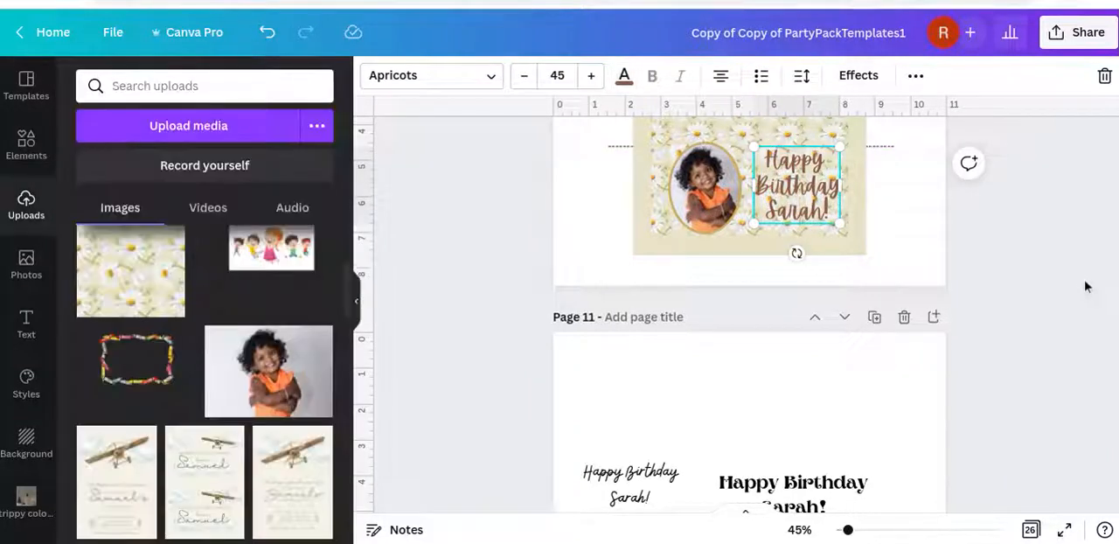
{"action": "left_click", "coordinate": [1084, 285]}
{"action": "left_click", "coordinate": [825, 213]}
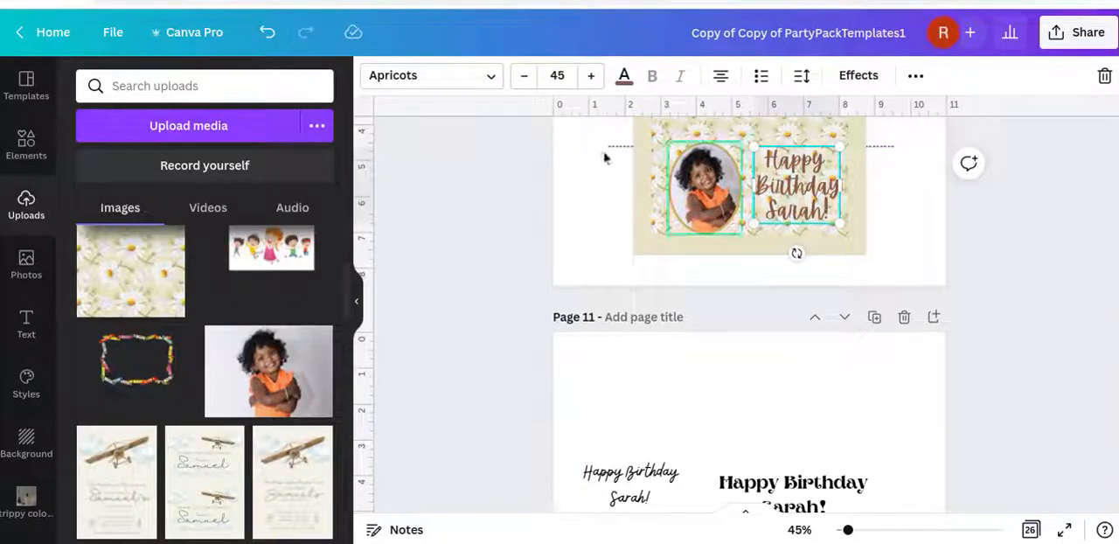
Change the birthday greeting's font to Caramel Sweets and nudge the text slightly down beside the framed photo
{"action": "left_click", "coordinate": [428, 80]}
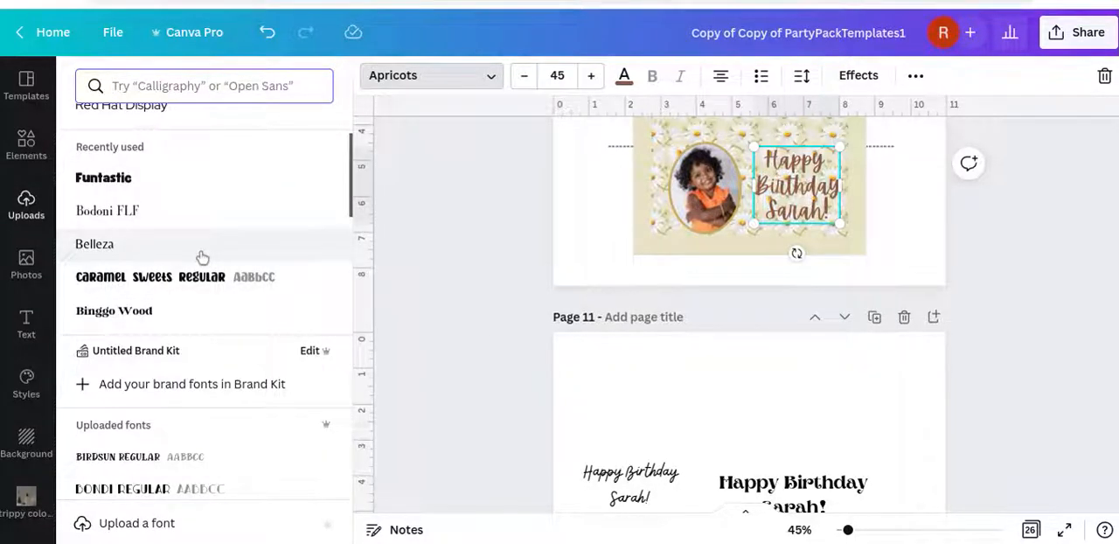
{"action": "left_click", "coordinate": [204, 278]}
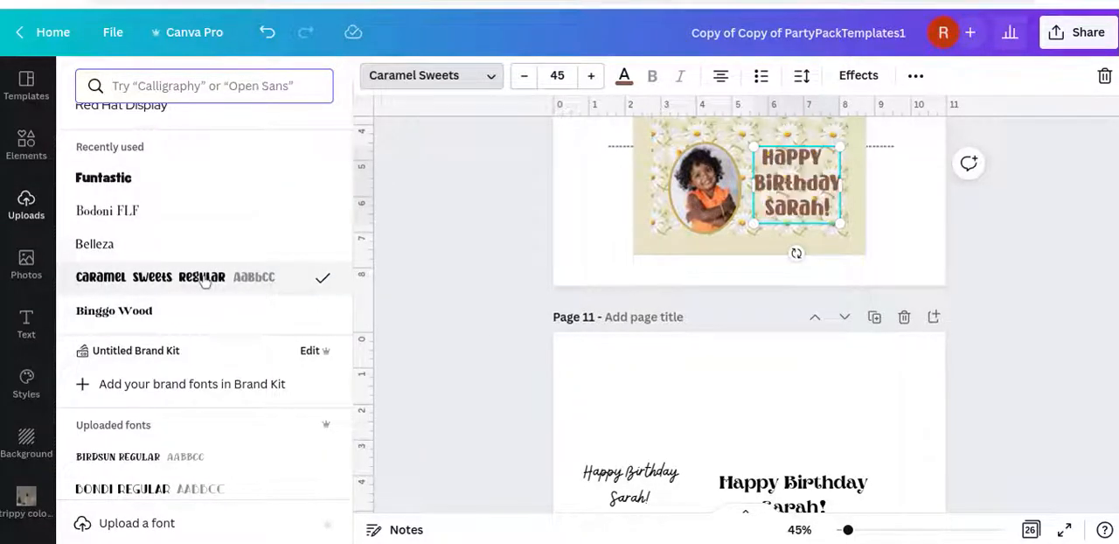
{"action": "left_click", "coordinate": [815, 199]}
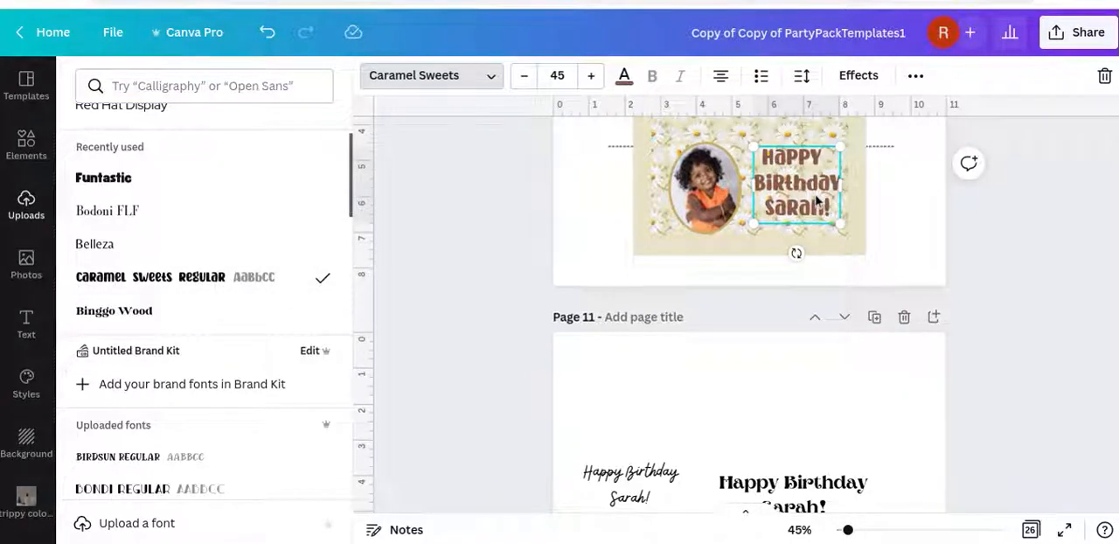
{"action": "left_click_drag", "start_coordinate": [817, 201], "coordinate": [819, 203]}
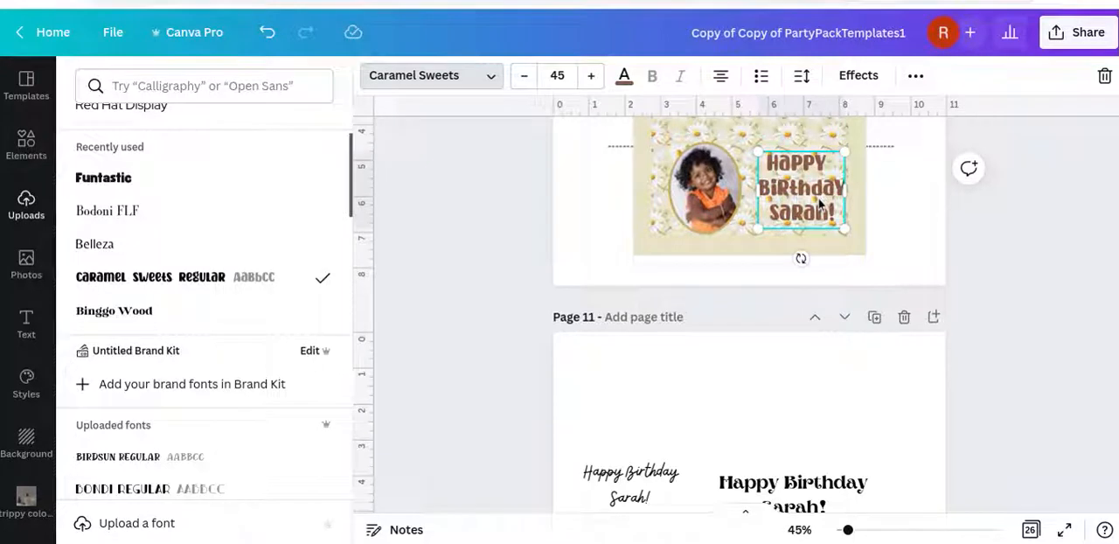
{"action": "left_click_drag", "start_coordinate": [816, 200], "coordinate": [813, 197]}
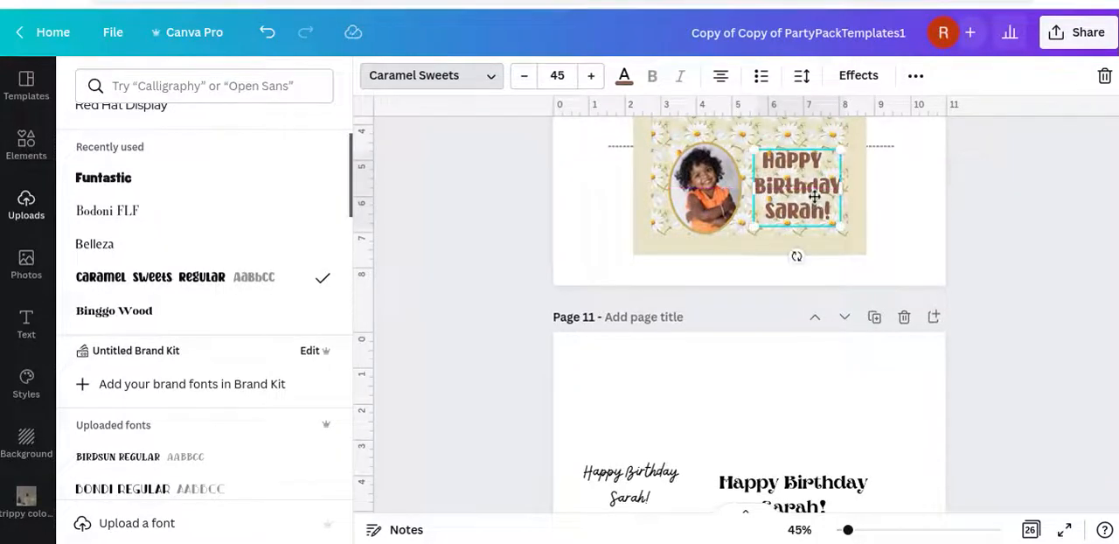
{"action": "left_click", "coordinate": [992, 251]}
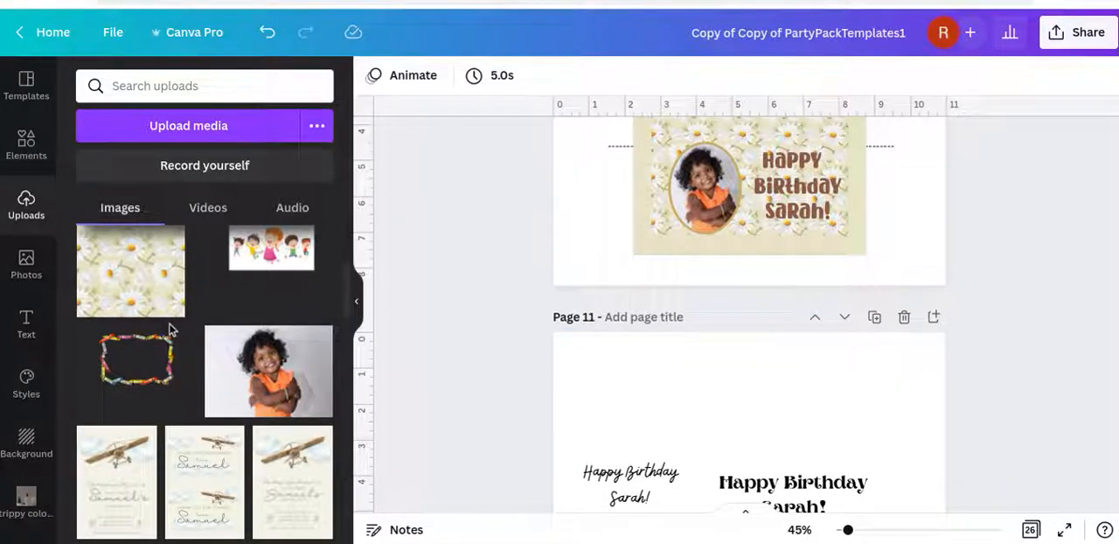
Search the elements for "barcode" and add the wide black barcode with digits underneath to the M&Ms wrapper
{"action": "scroll", "coordinate": [170, 329], "scroll_direction": "up", "scroll_amount": 3}
{"action": "left_click", "coordinate": [26, 148]}
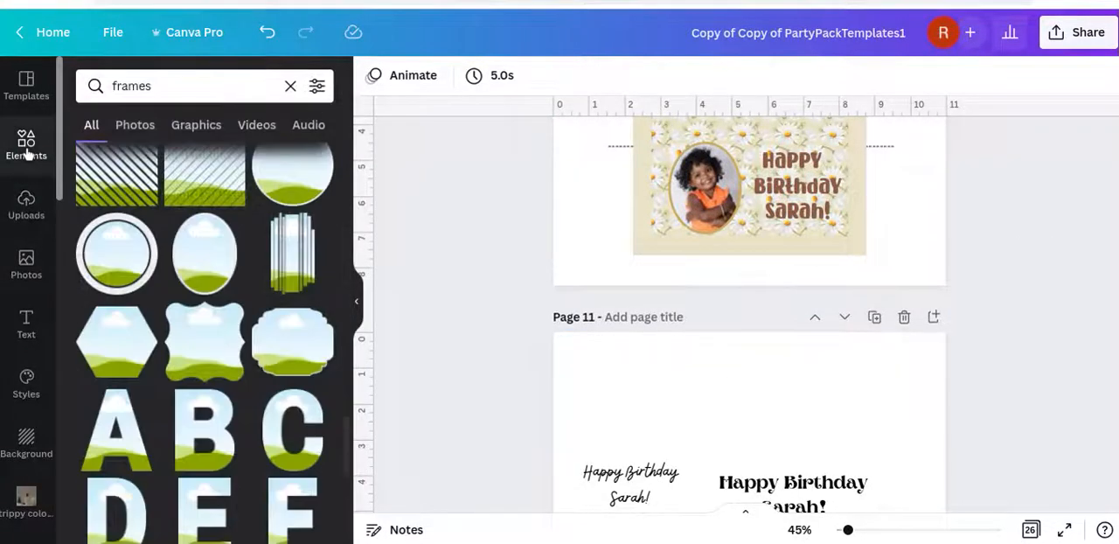
{"action": "left_click", "coordinate": [290, 86]}
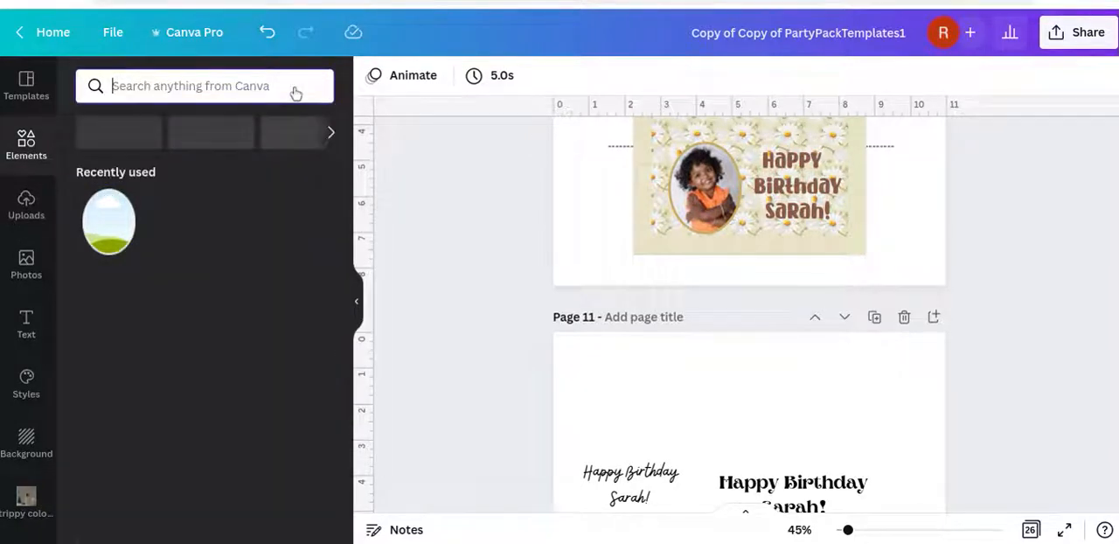
{"action": "type", "text": "barcode"}
{"action": "key", "text": "Return"}
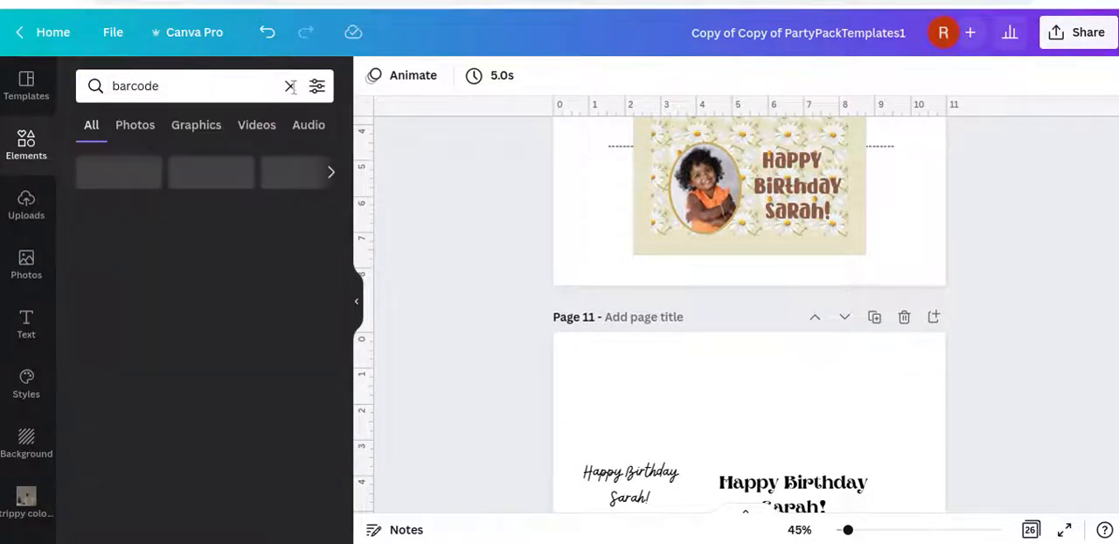
{"action": "scroll", "coordinate": [455, 339], "scroll_direction": "up", "scroll_amount": 3}
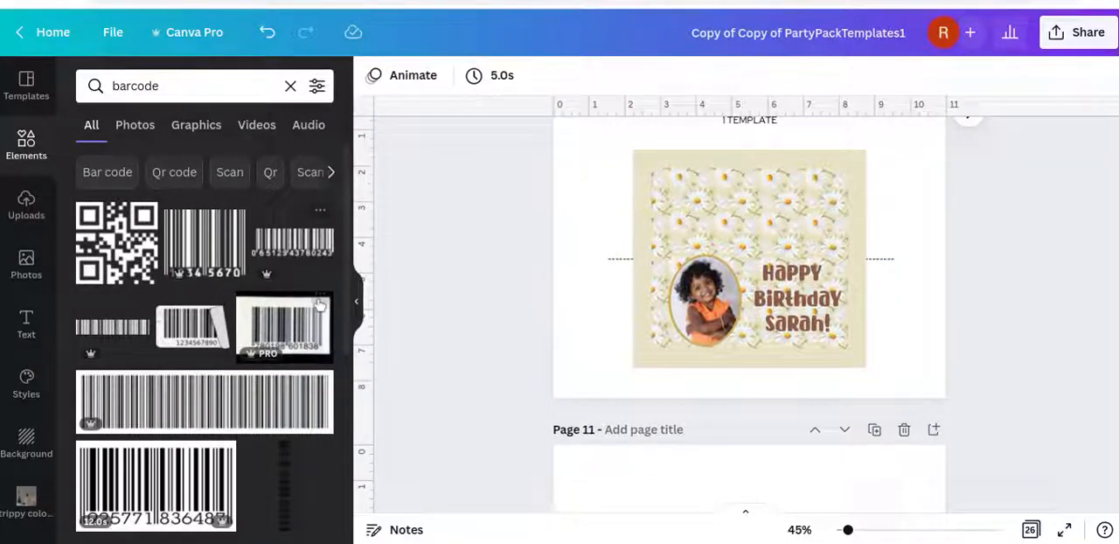
{"action": "left_click", "coordinate": [292, 246]}
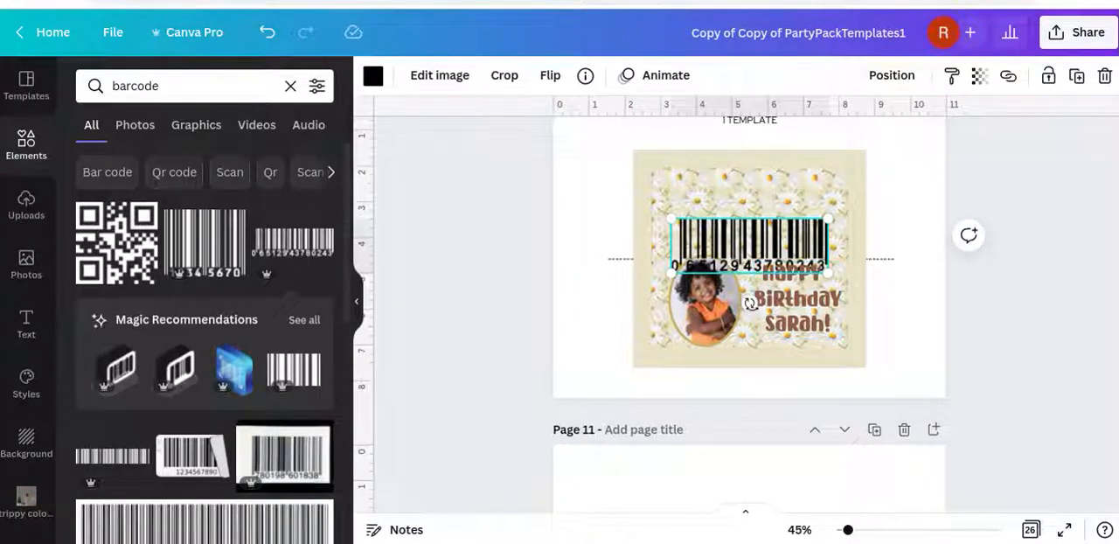
Rotate the barcode upside down, shrink it, and place it in the upper corner of the wrapper's back half, above the photo
{"action": "left_click_drag", "start_coordinate": [750, 302], "coordinate": [747, 76]}
{"action": "left_click_drag", "start_coordinate": [826, 271], "coordinate": [706, 203]}
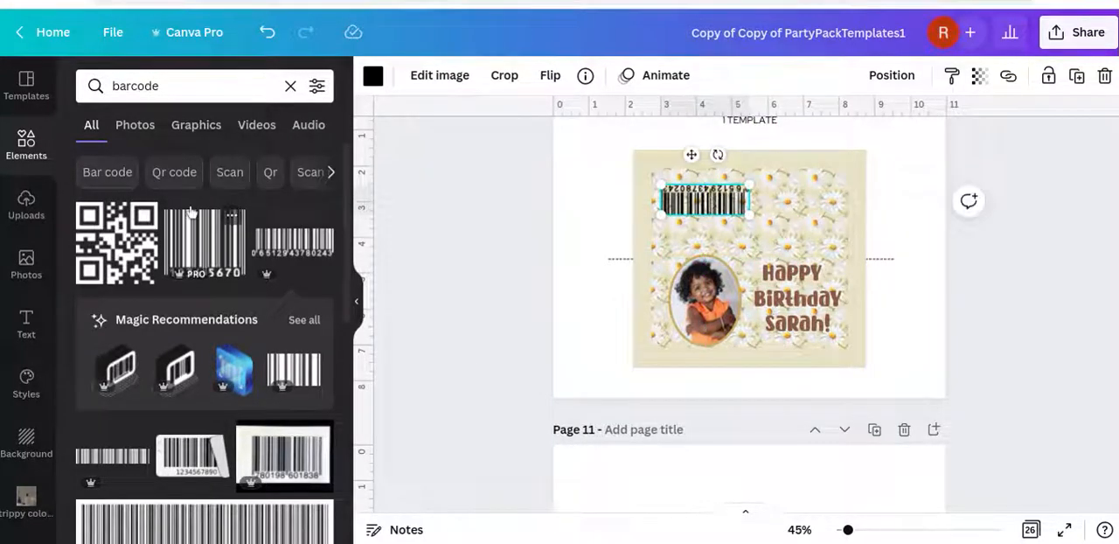
{"action": "left_click", "coordinate": [25, 207]}
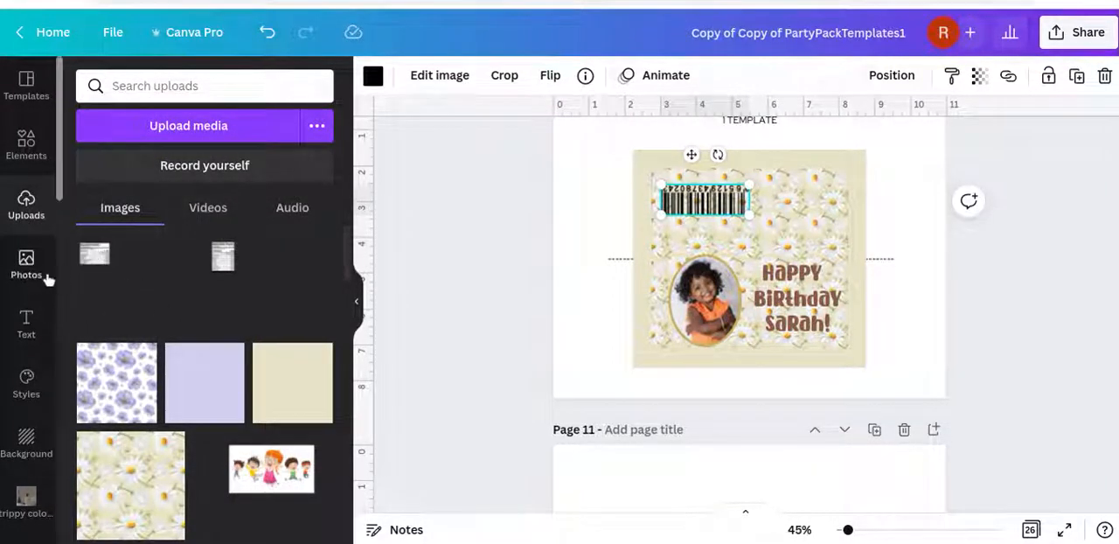
{"action": "mouse_move", "coordinate": [746, 212]}
{"action": "left_mouse_down"}
{"action": "mouse_move", "coordinate": [759, 215]}
{"action": "mouse_move", "coordinate": [733, 208]}
{"action": "left_mouse_up"}
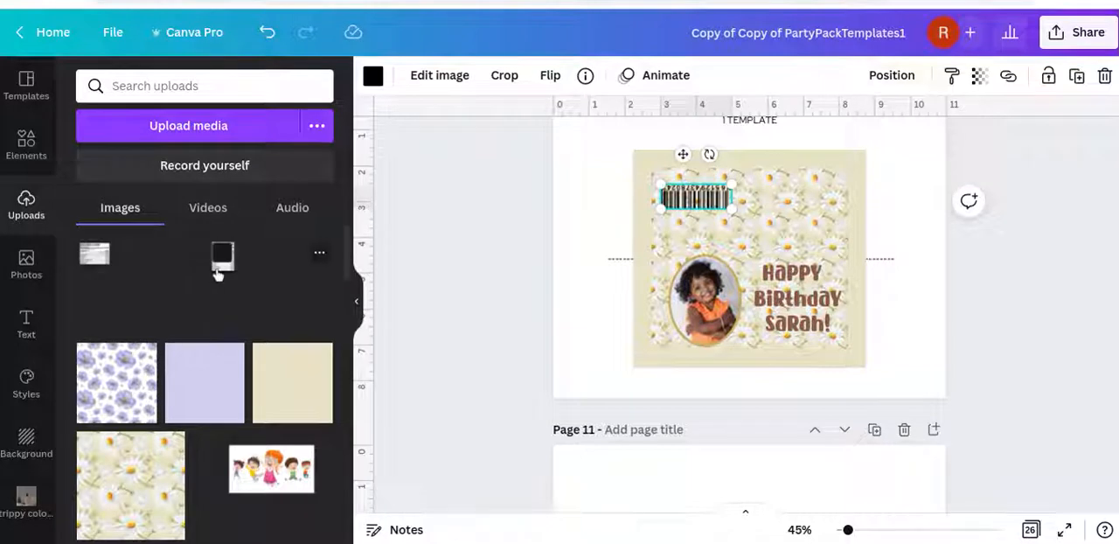
Add the uploaded portrait Nutrition Facts label to the wrapper and crop away the empty area around it
{"action": "left_click", "coordinate": [210, 280]}
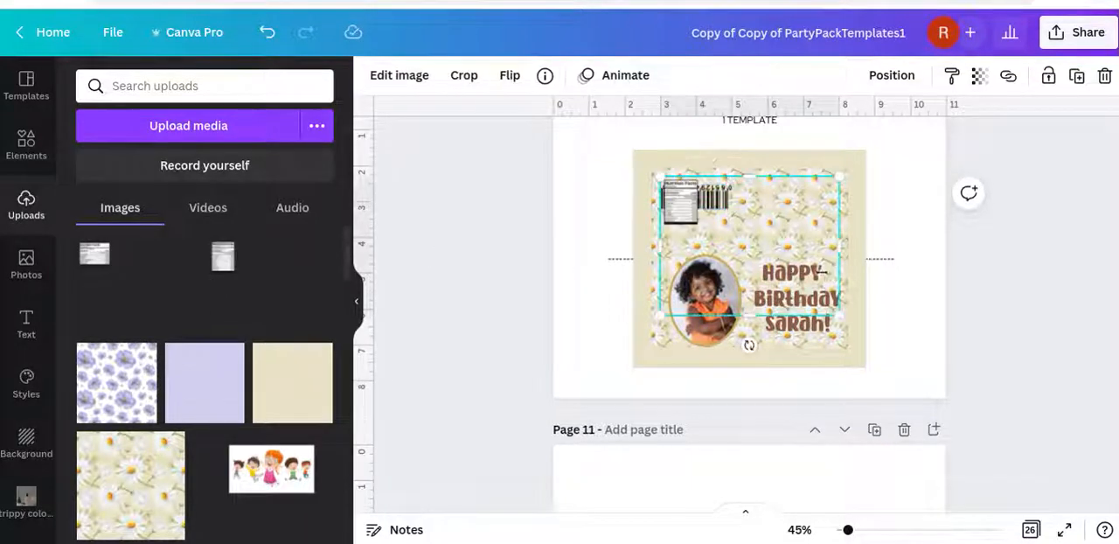
{"action": "left_click", "coordinate": [461, 77]}
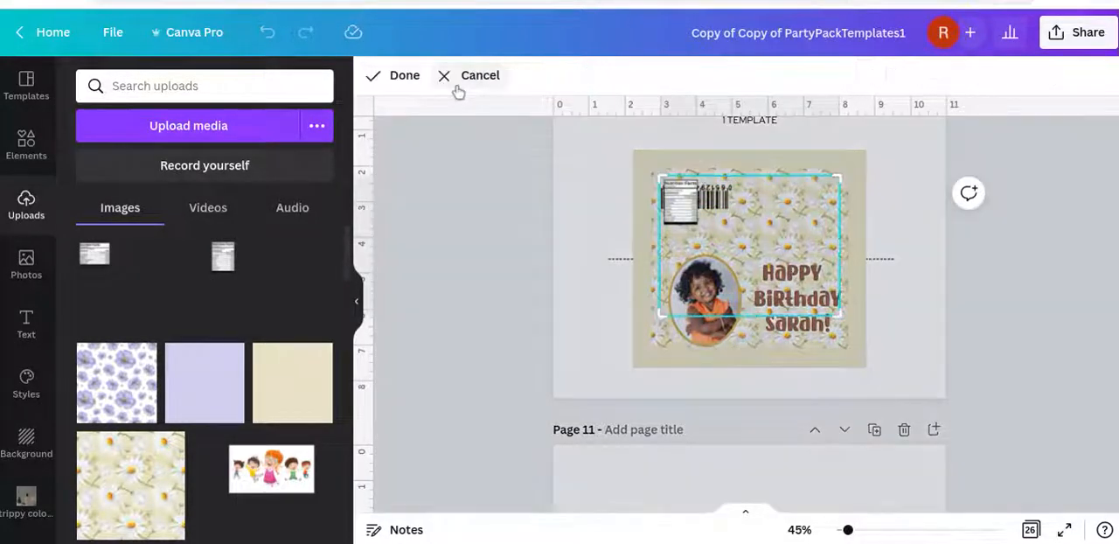
{"action": "left_click_drag", "start_coordinate": [833, 316], "coordinate": [704, 229]}
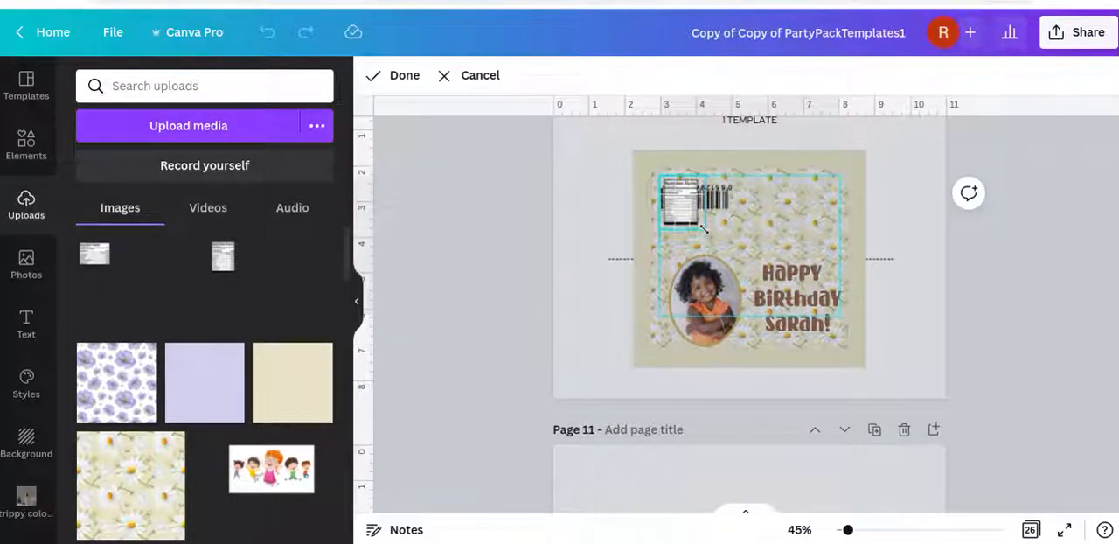
{"action": "left_click", "coordinate": [393, 75]}
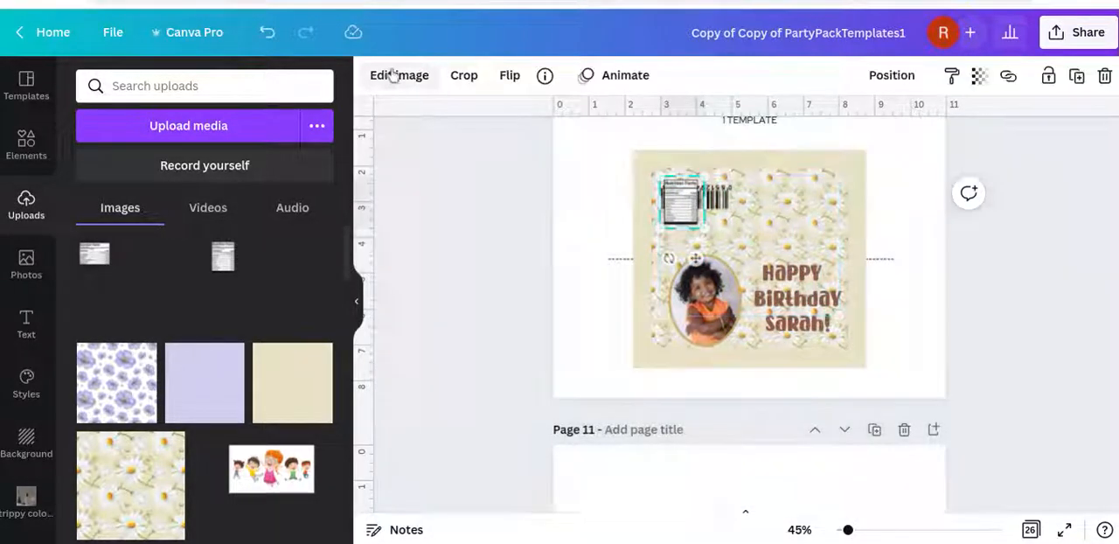
Rotate the Nutrition Facts label upside down and place it across from the barcode, above the birthday greeting
{"action": "left_click_drag", "start_coordinate": [699, 213], "coordinate": [738, 239]}
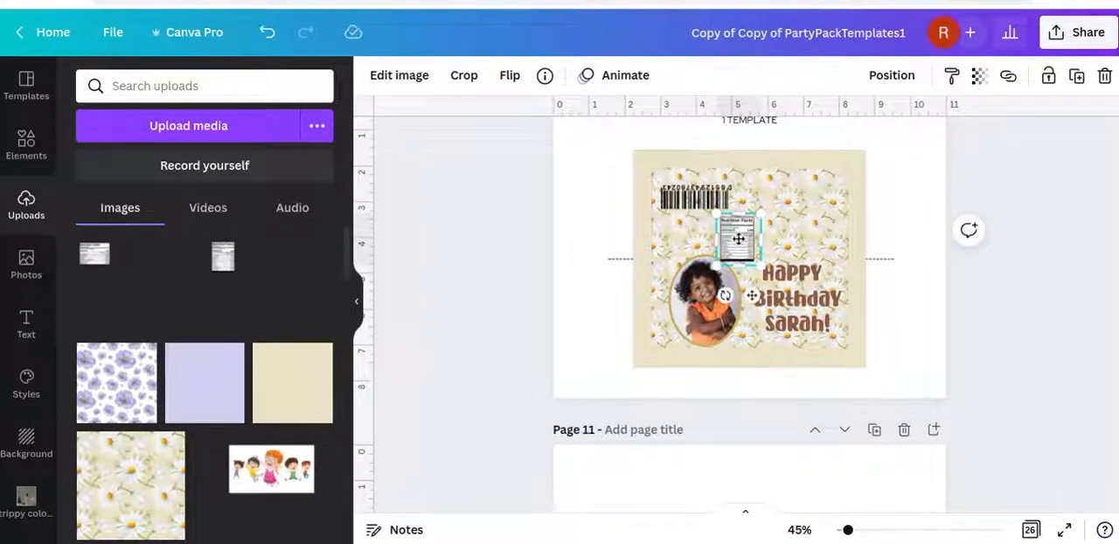
{"action": "scroll", "coordinate": [739, 238], "scroll_direction": "up", "scroll_amount": 5}
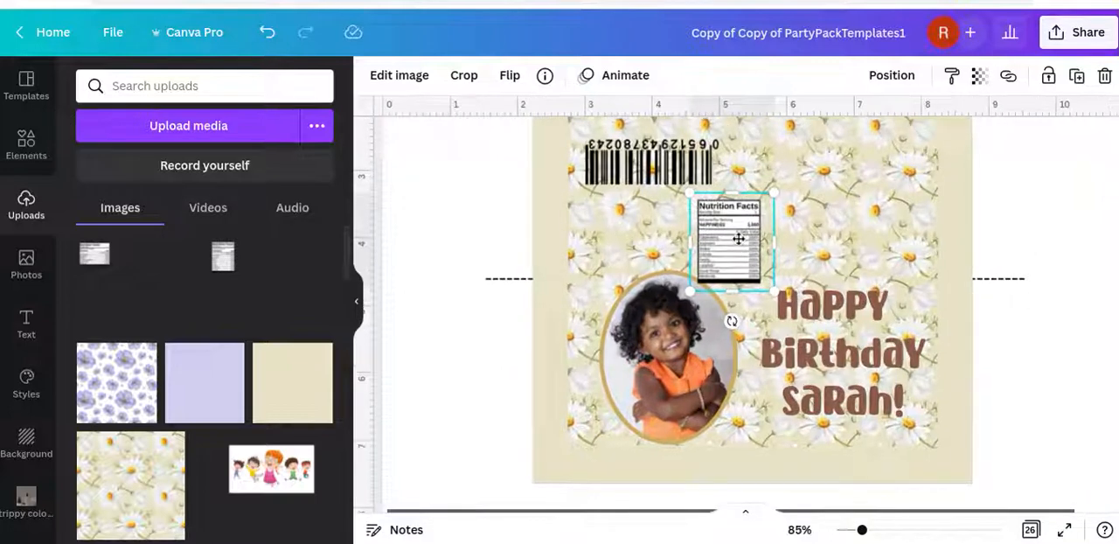
{"action": "scroll", "coordinate": [738, 238], "scroll_direction": "up", "scroll_amount": 5}
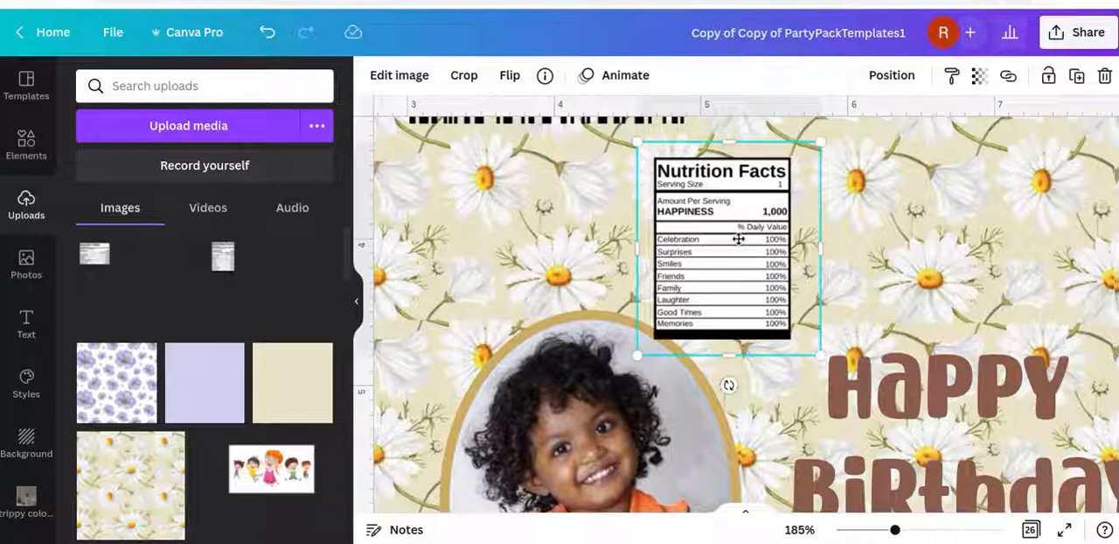
{"action": "scroll", "coordinate": [738, 239], "scroll_direction": "down", "scroll_amount": 5}
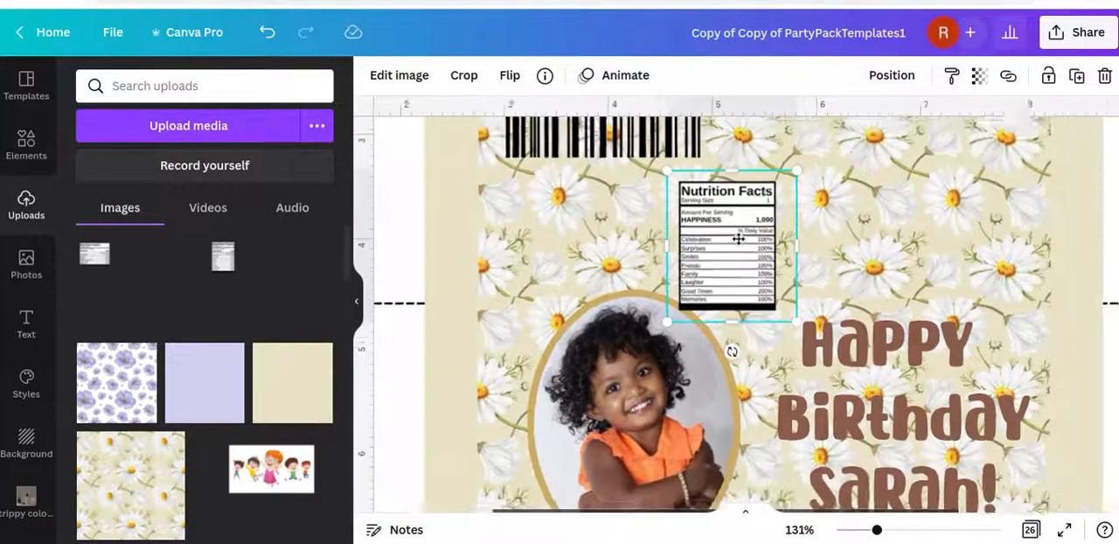
{"action": "scroll", "coordinate": [732, 343], "scroll_direction": "down", "scroll_amount": 3}
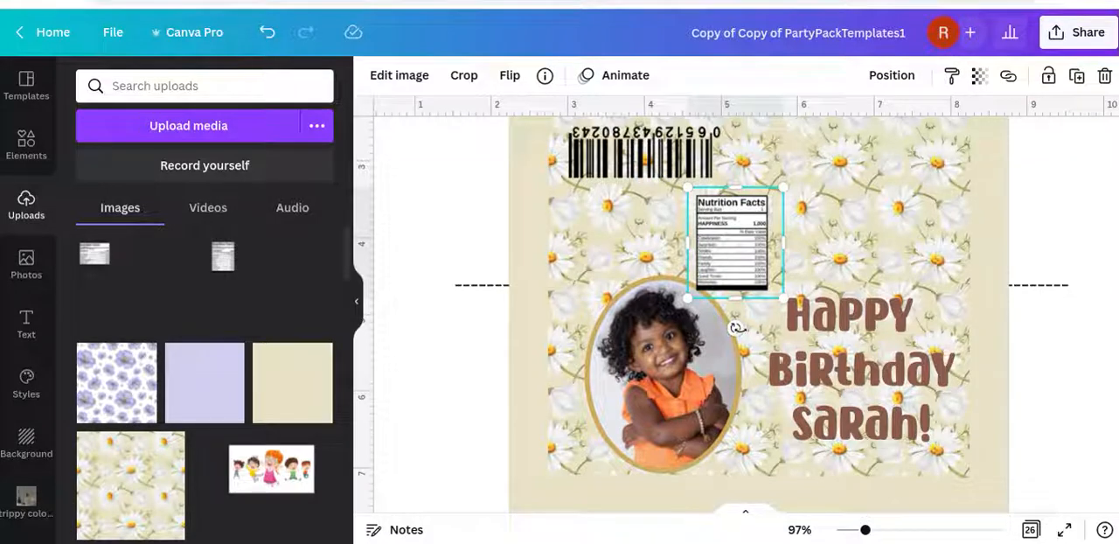
{"action": "left_click_drag", "start_coordinate": [733, 330], "coordinate": [726, 50]}
{"action": "left_click_drag", "start_coordinate": [749, 224], "coordinate": [903, 155]}
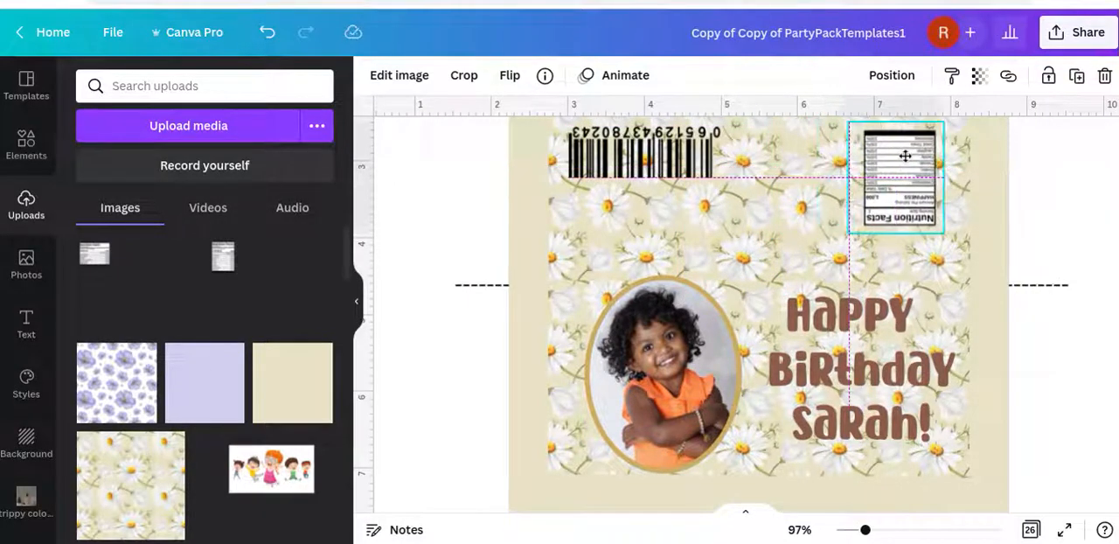
{"action": "left_click_drag", "start_coordinate": [905, 156], "coordinate": [905, 155]}
{"action": "left_click", "coordinate": [1063, 203]}
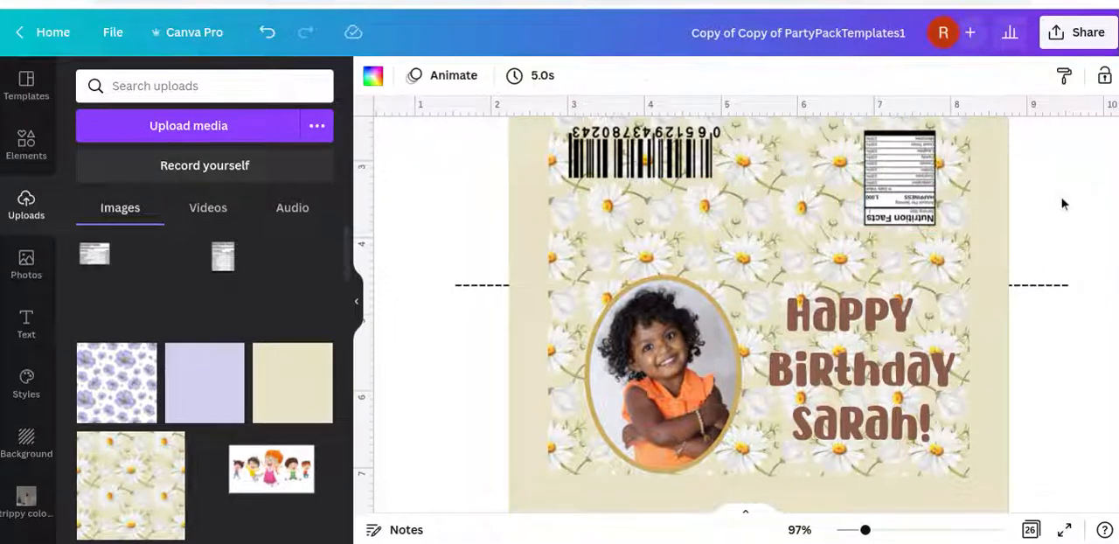
Shrink the oval-framed photo slightly so its upper edge sits at the dashed fold line
{"action": "scroll", "coordinate": [1062, 204], "scroll_direction": "down", "scroll_amount": 3}
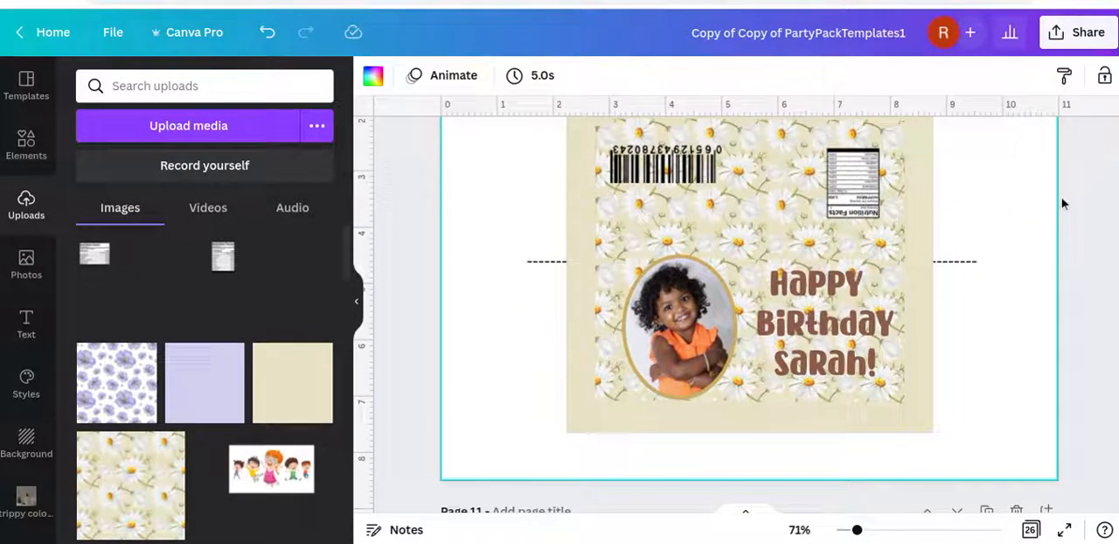
{"action": "scroll", "coordinate": [1062, 204], "scroll_direction": "up", "scroll_amount": 1}
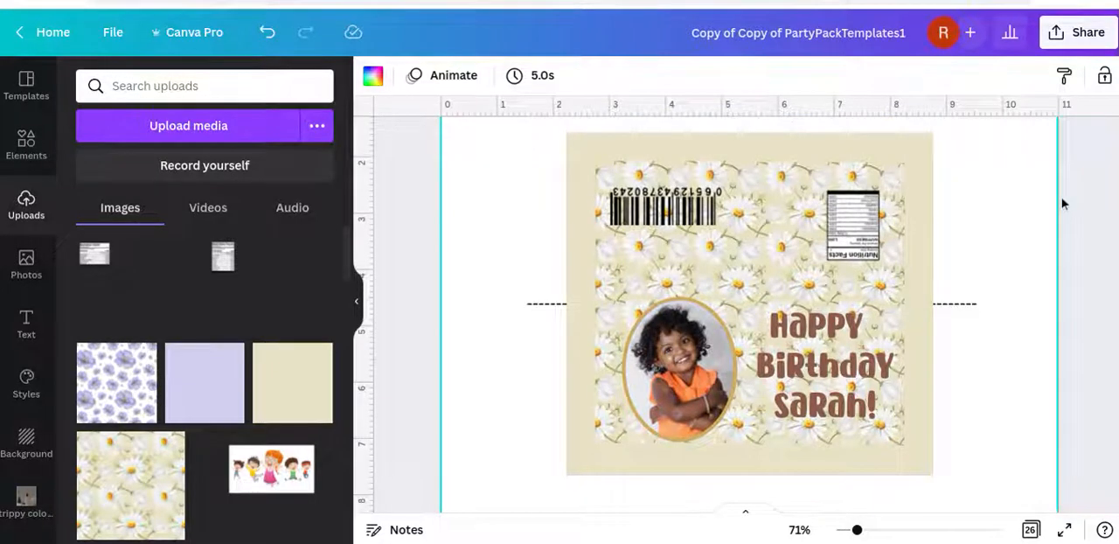
{"action": "scroll", "coordinate": [1062, 204], "scroll_direction": "up", "scroll_amount": 1}
{"action": "scroll", "coordinate": [1062, 203], "scroll_direction": "down", "scroll_amount": 1}
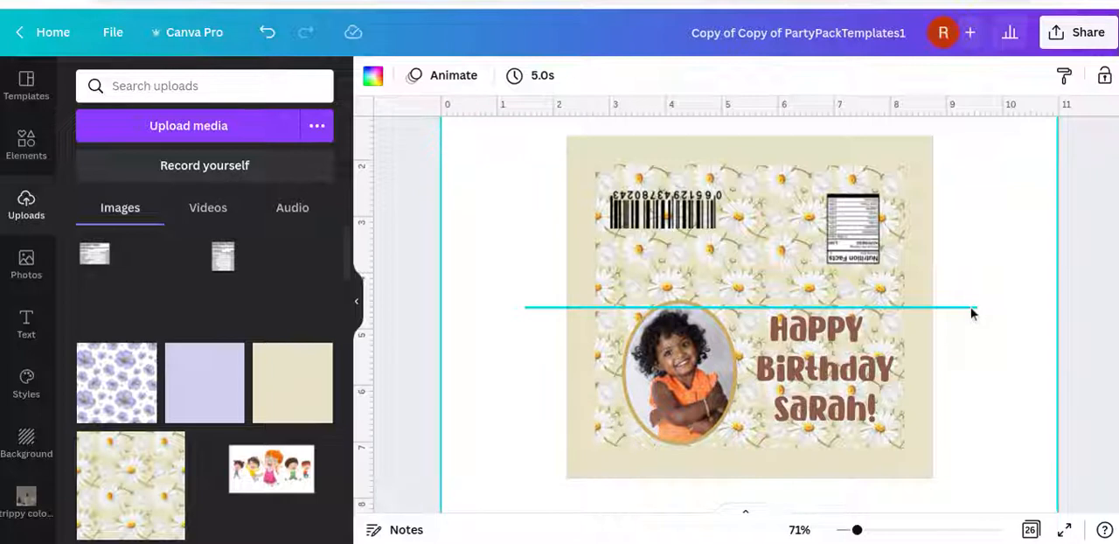
{"action": "left_click", "coordinate": [712, 420]}
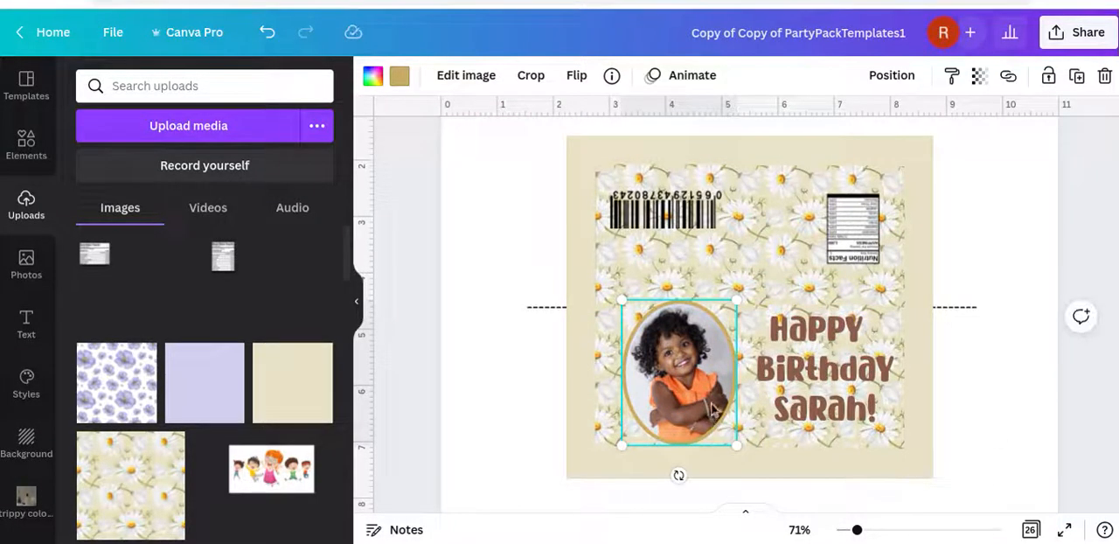
{"action": "left_click_drag", "start_coordinate": [731, 304], "coordinate": [725, 306]}
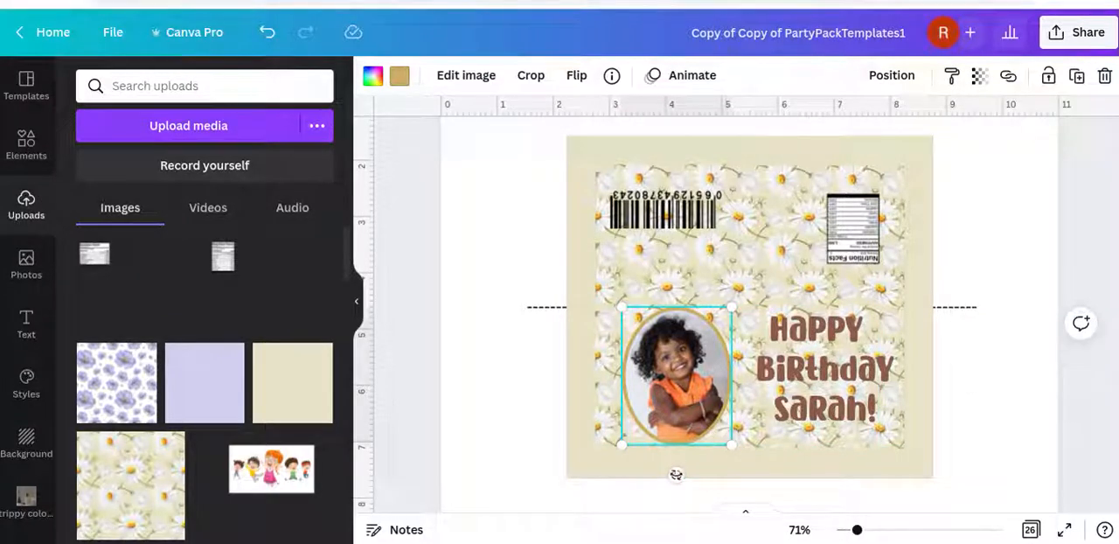
{"action": "left_click_drag", "start_coordinate": [676, 475], "coordinate": [677, 472]}
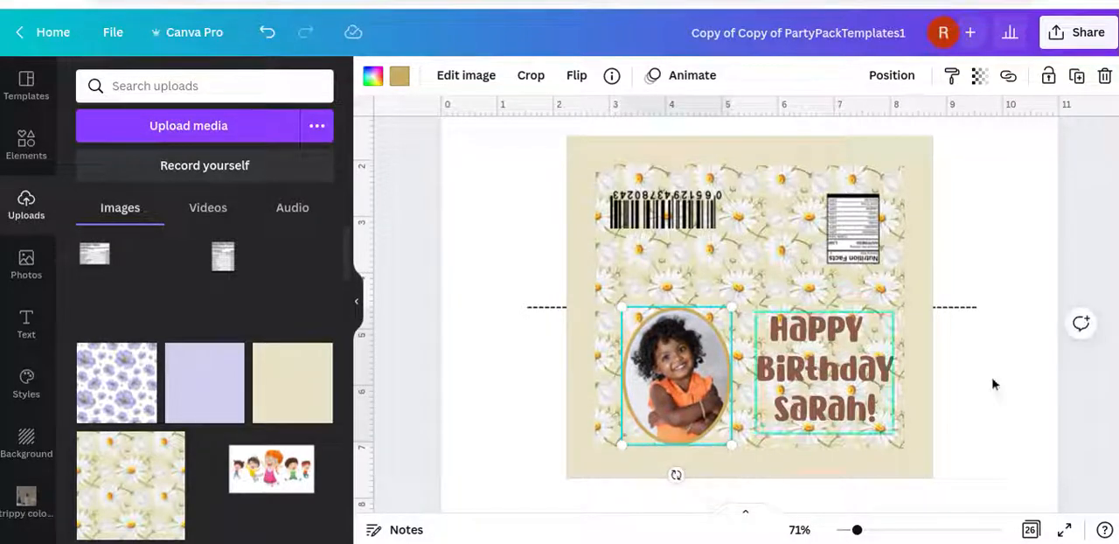
{"action": "left_click", "coordinate": [1028, 371]}
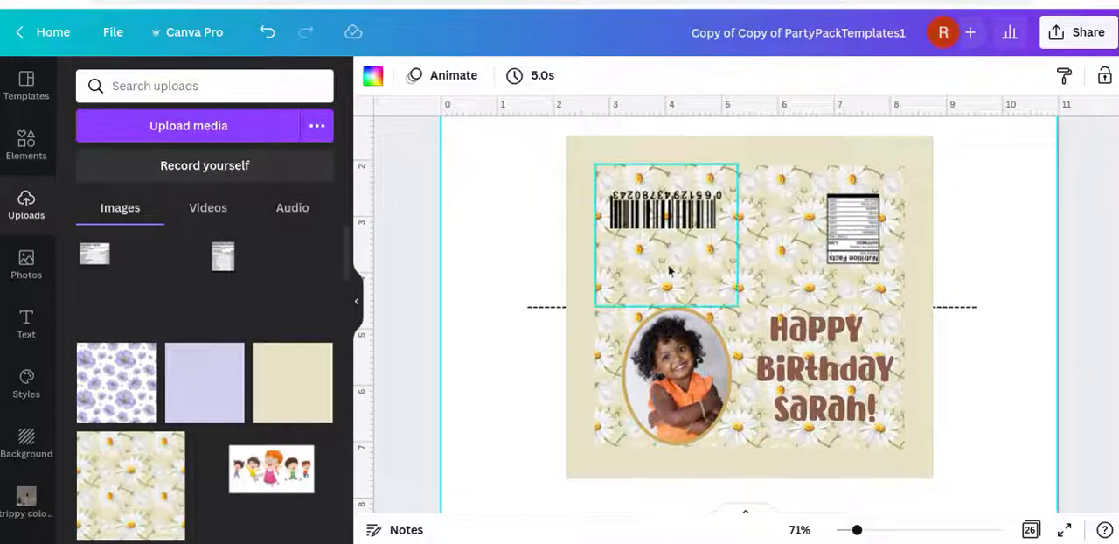
Shrink the barcode a little more and move it slightly up toward the wrapper's outer edge
{"action": "left_click", "coordinate": [710, 225]}
{"action": "left_click_drag", "start_coordinate": [710, 228], "coordinate": [696, 213]}
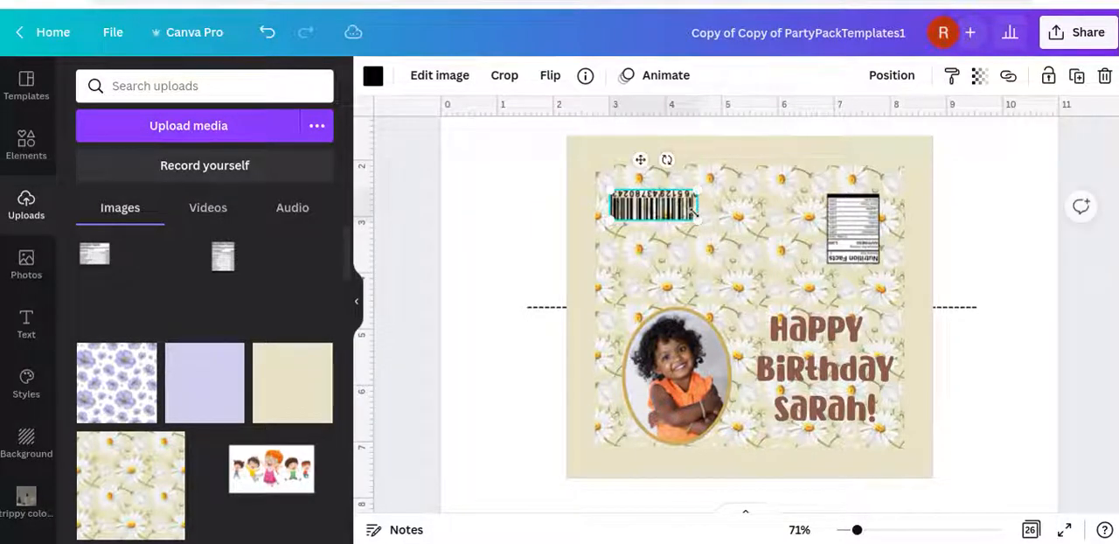
{"action": "left_click_drag", "start_coordinate": [668, 208], "coordinate": [665, 198]}
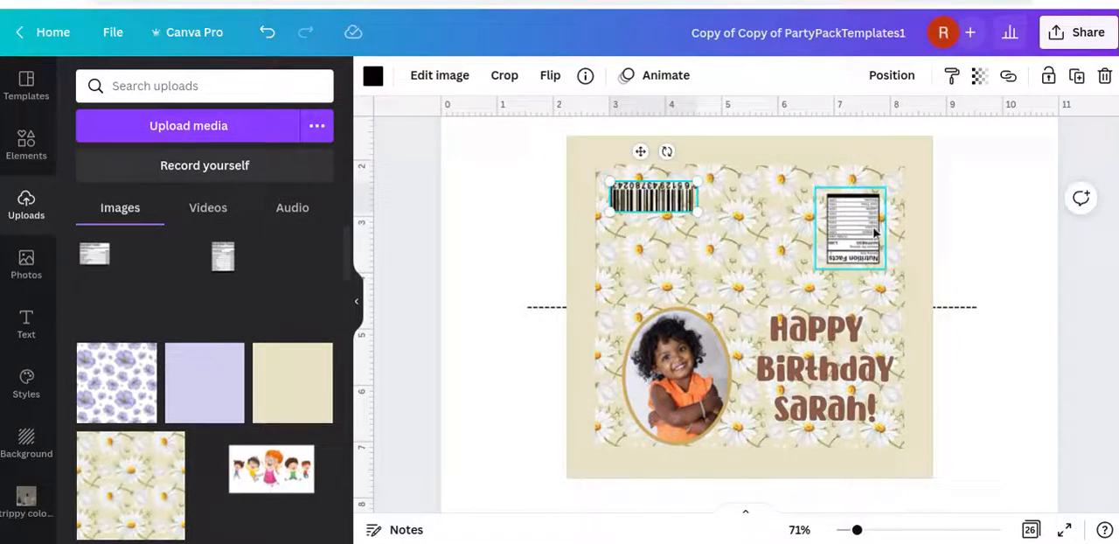
{"action": "left_click", "coordinate": [1032, 337]}
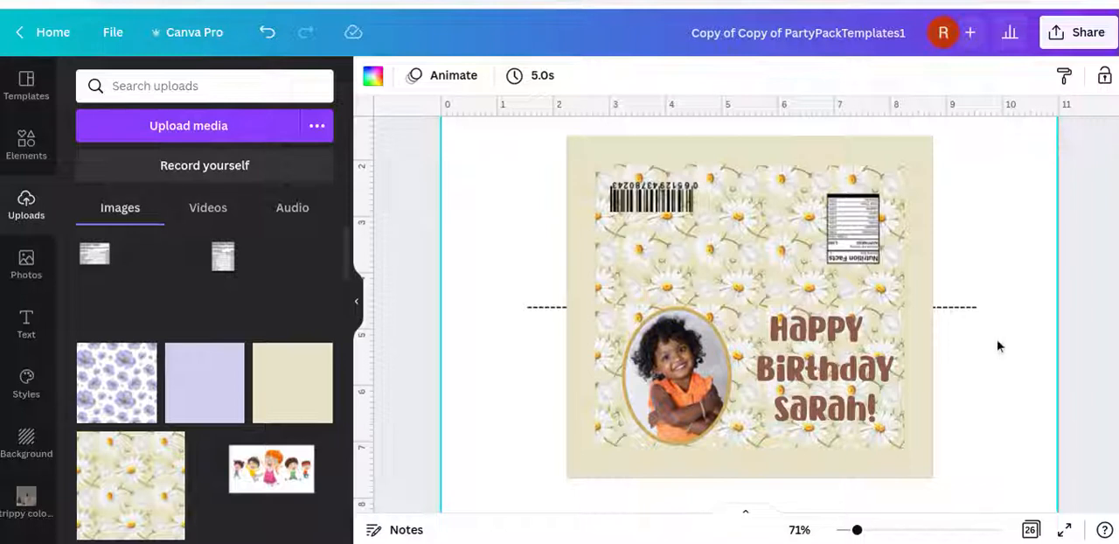
Delete the dashed fold line across the wrapper and the "1 TEMPLATE" and "M&M's - 1.35oz" labels above it
{"action": "left_click", "coordinate": [969, 308]}
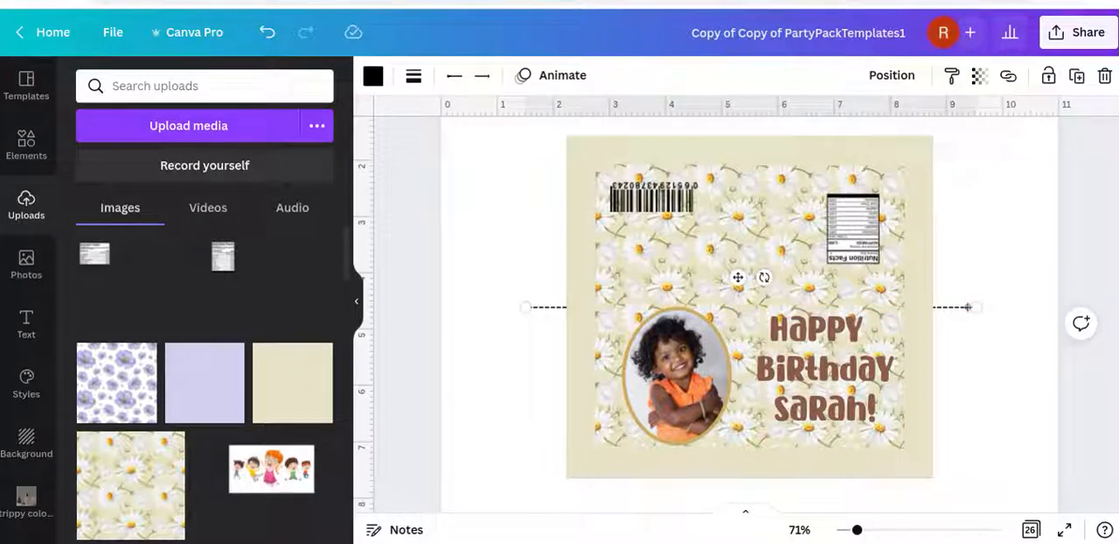
{"action": "key", "text": "Delete"}
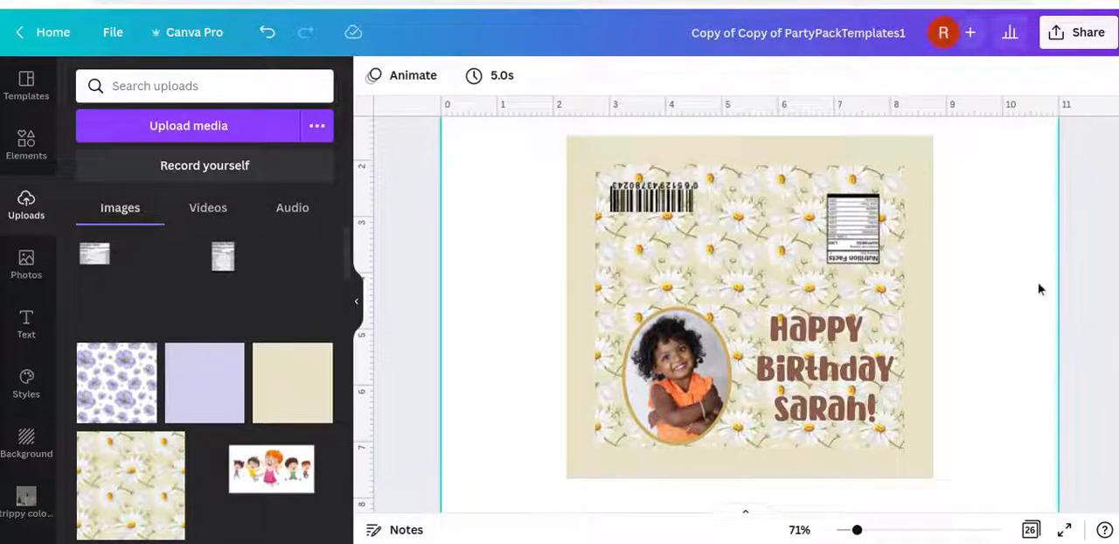
{"action": "scroll", "coordinate": [1040, 292], "scroll_direction": "down", "scroll_amount": 1}
{"action": "scroll", "coordinate": [1039, 288], "scroll_direction": "up", "scroll_amount": 2}
{"action": "scroll", "coordinate": [1037, 286], "scroll_direction": "down", "scroll_amount": 1}
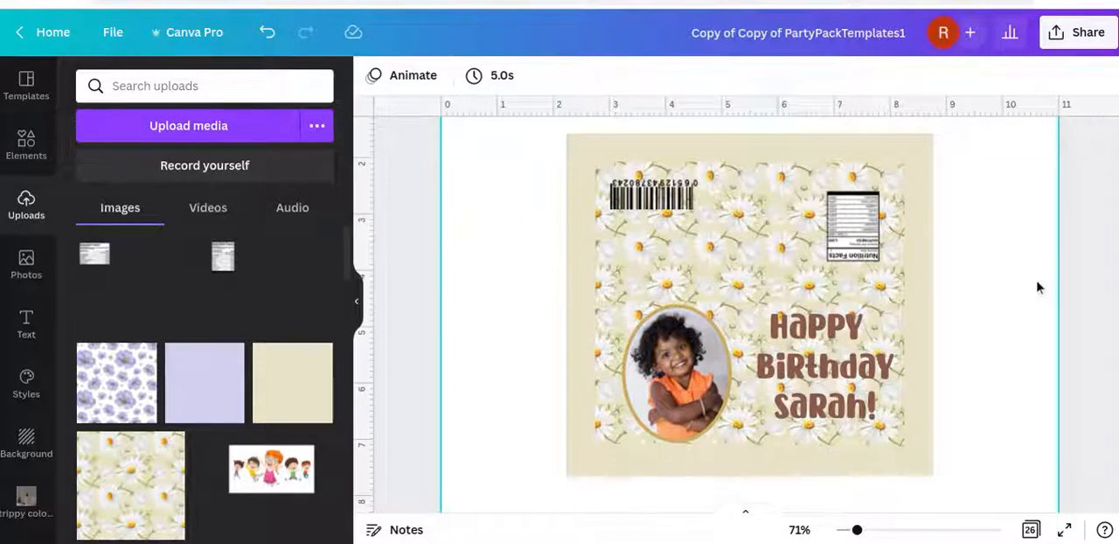
{"action": "scroll", "coordinate": [1038, 287], "scroll_direction": "up", "scroll_amount": 2}
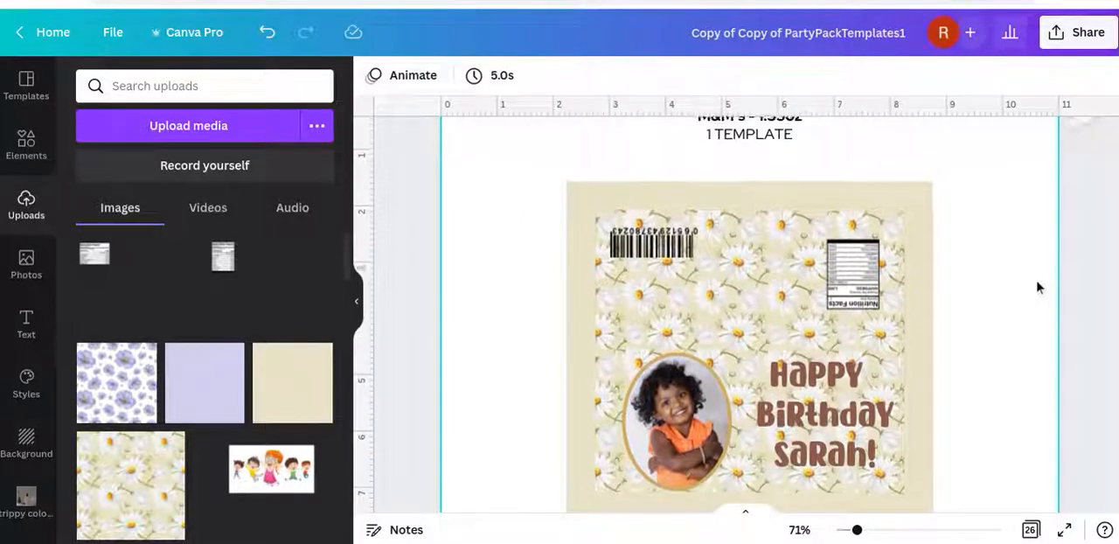
{"action": "left_click", "coordinate": [778, 166]}
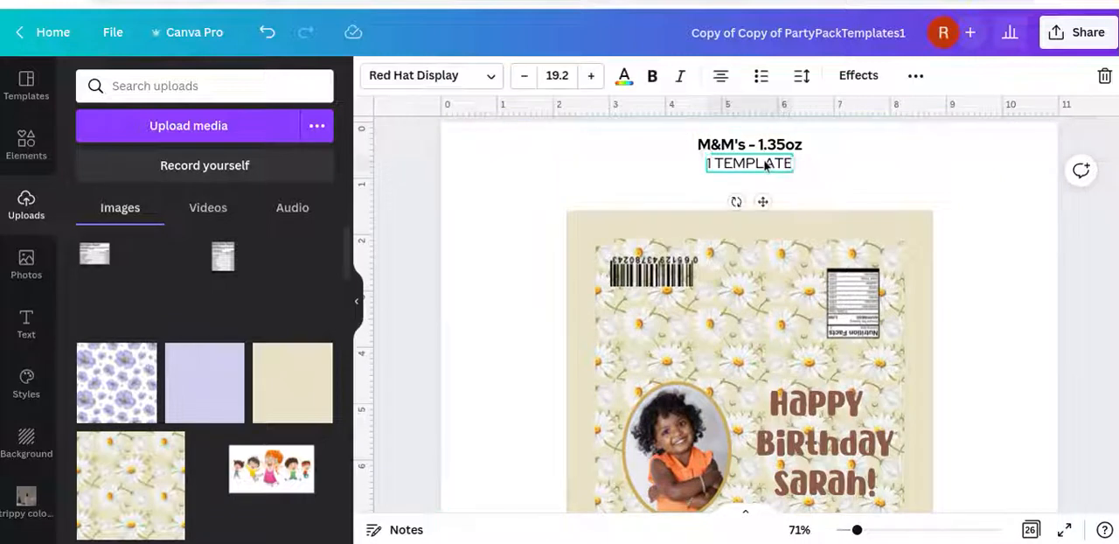
{"action": "key", "text": "Delete"}
{"action": "left_click", "coordinate": [753, 143]}
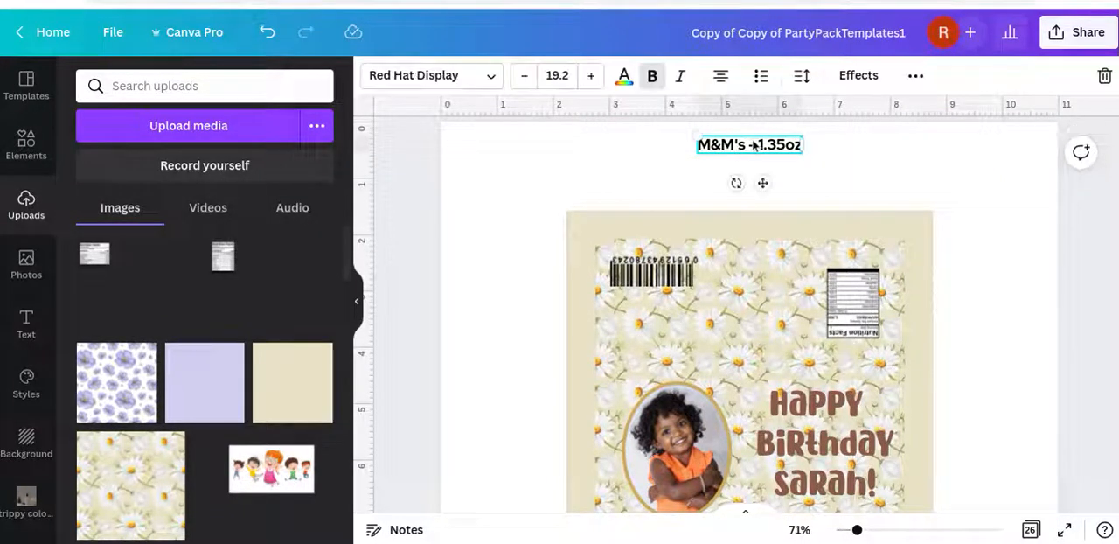
{"action": "key", "text": "Delete"}
Bring up the design's download settings and choose PNG as the file type
{"action": "scroll", "coordinate": [999, 195], "scroll_direction": "down", "scroll_amount": 1}
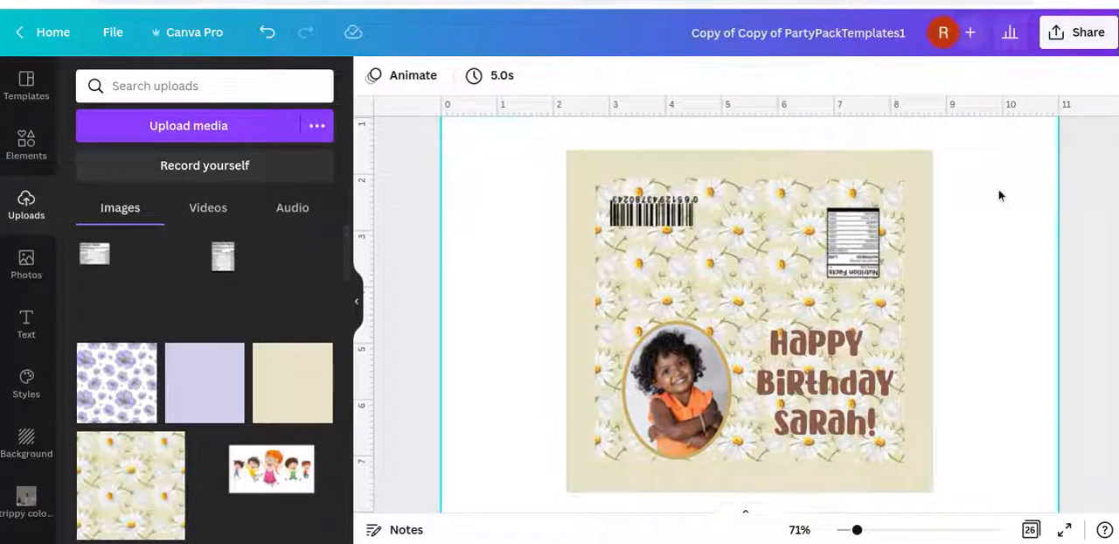
{"action": "scroll", "coordinate": [999, 195], "scroll_direction": "down", "scroll_amount": 4}
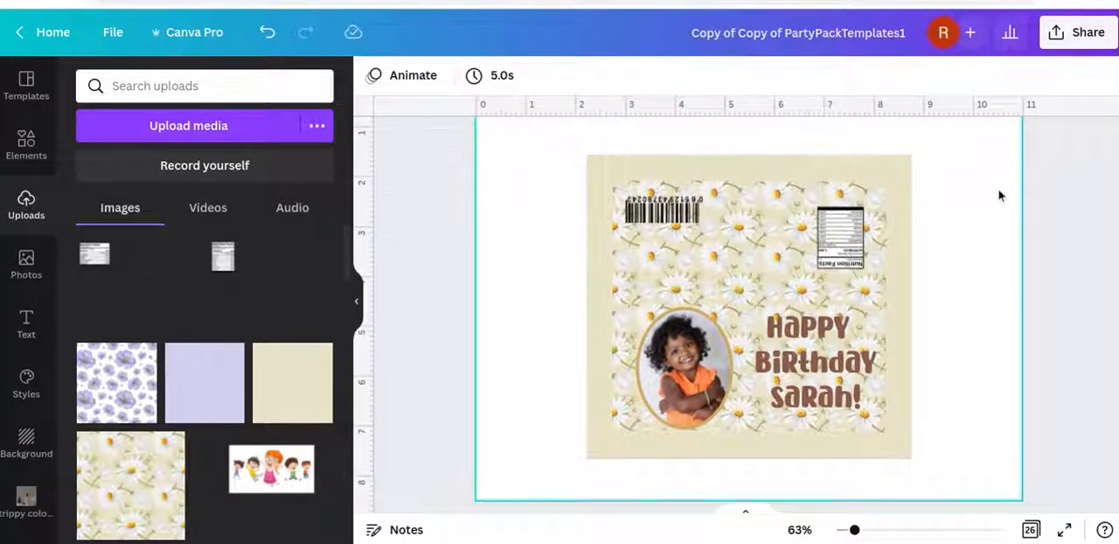
{"action": "scroll", "coordinate": [999, 195], "scroll_direction": "up", "scroll_amount": 1}
{"action": "scroll", "coordinate": [999, 194], "scroll_direction": "down", "scroll_amount": 1}
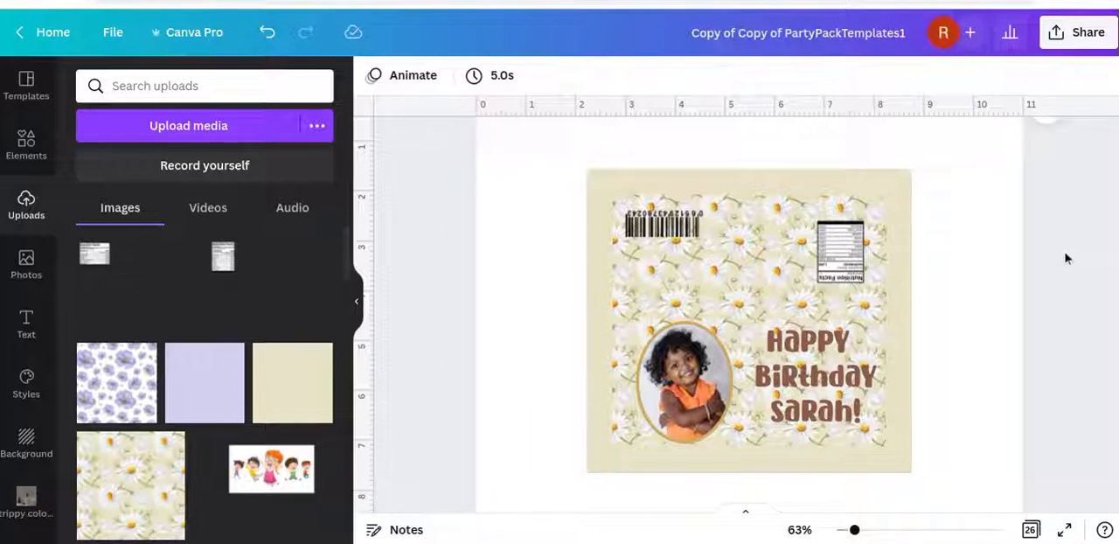
{"action": "left_click", "coordinate": [1059, 40]}
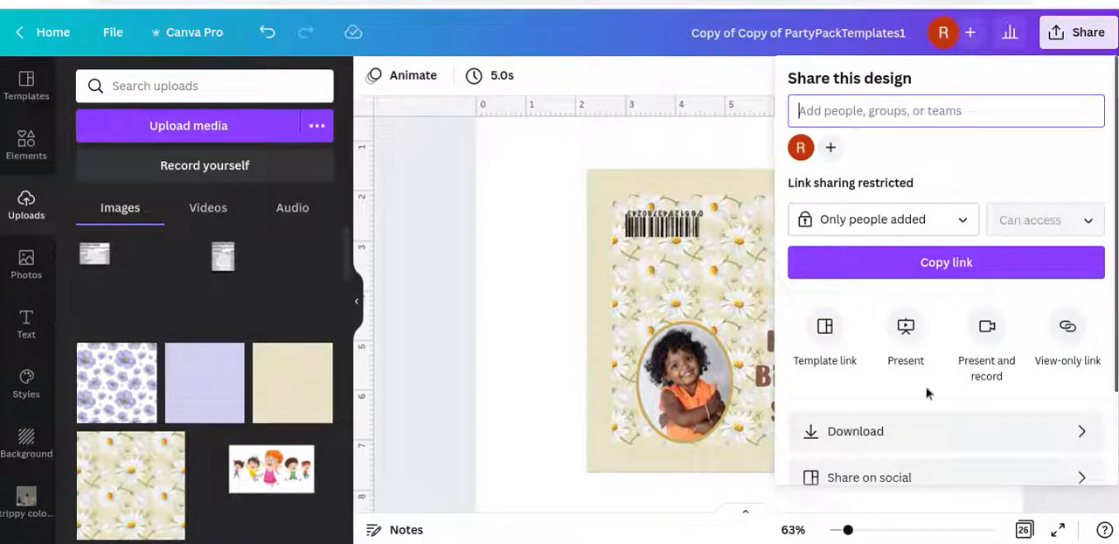
{"action": "left_click", "coordinate": [889, 428]}
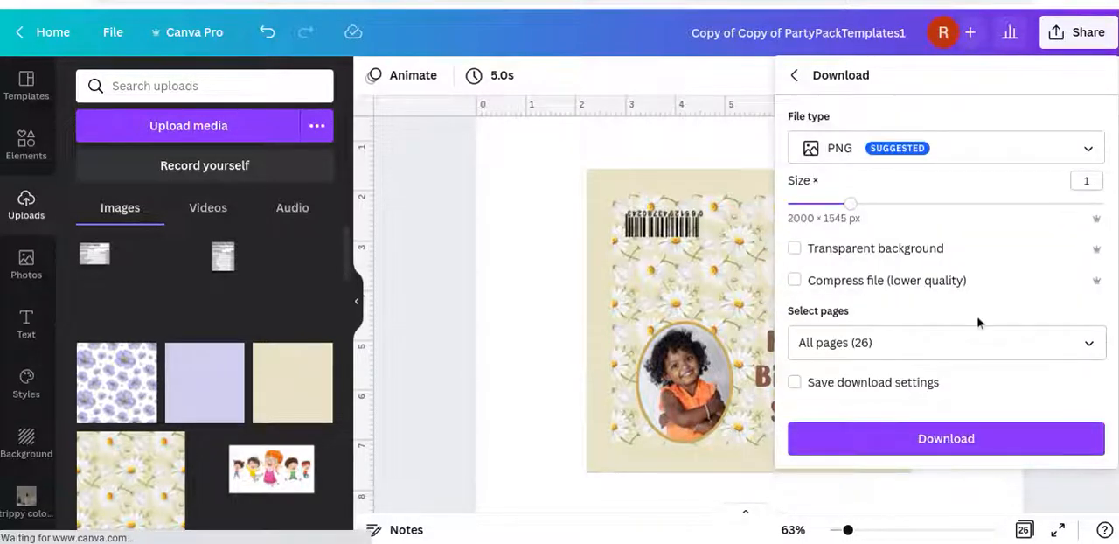
{"action": "left_click", "coordinate": [964, 150]}
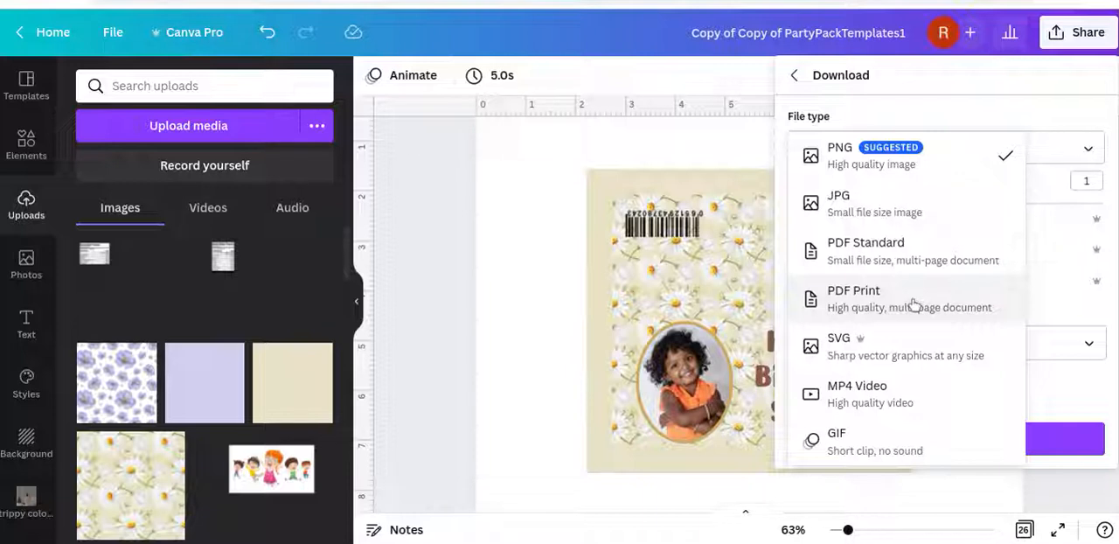
{"action": "left_click", "coordinate": [913, 157]}
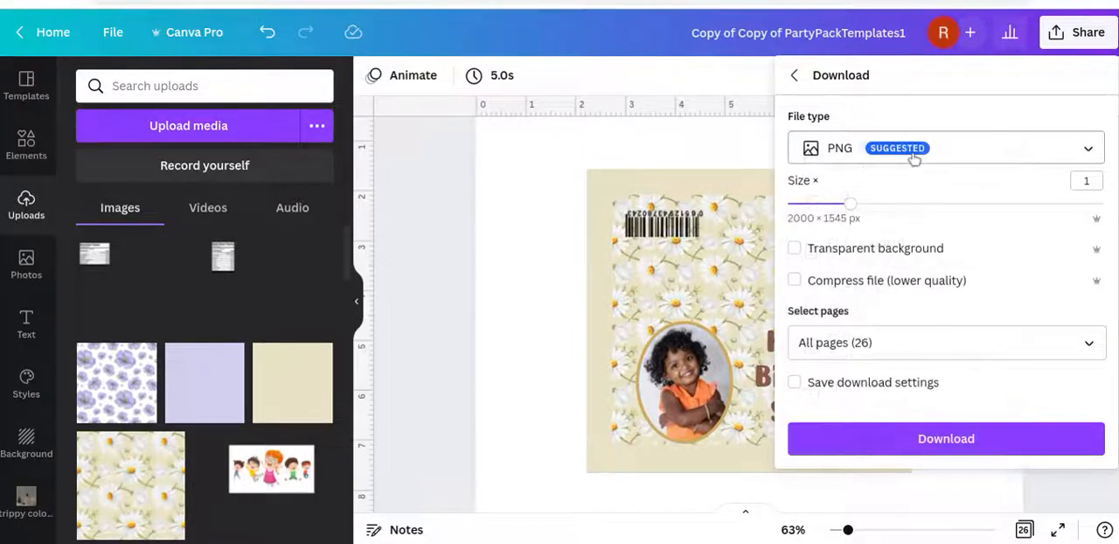
{"action": "left_click", "coordinate": [992, 438]}
Limit the export to Page 10 – M&Ms and download it
{"action": "left_click", "coordinate": [1091, 349]}
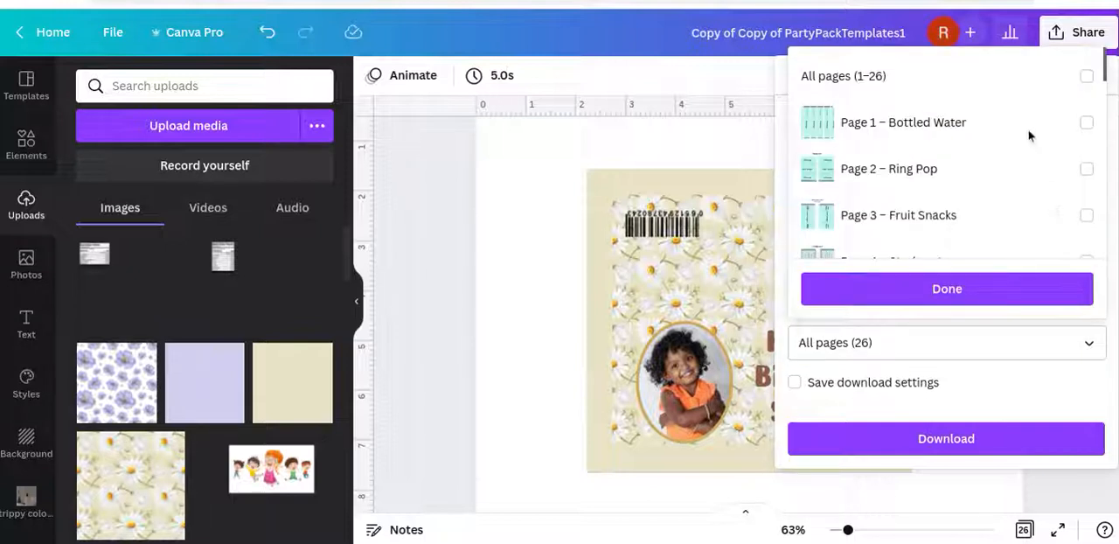
{"action": "scroll", "coordinate": [1029, 134], "scroll_direction": "down", "scroll_amount": 3}
{"action": "scroll", "coordinate": [1028, 136], "scroll_direction": "down", "scroll_amount": 7}
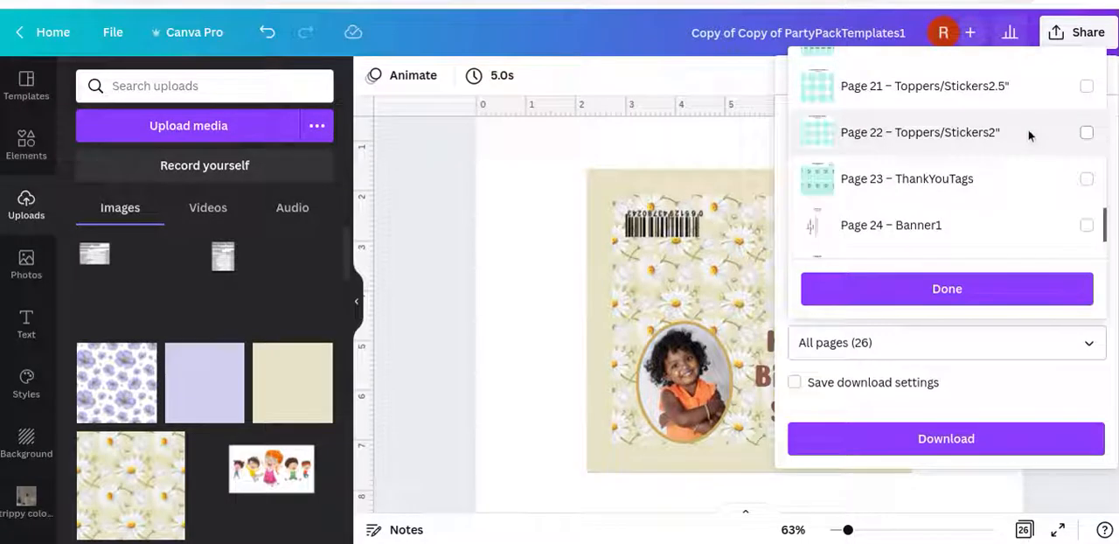
{"action": "scroll", "coordinate": [1028, 129], "scroll_direction": "up", "scroll_amount": 3}
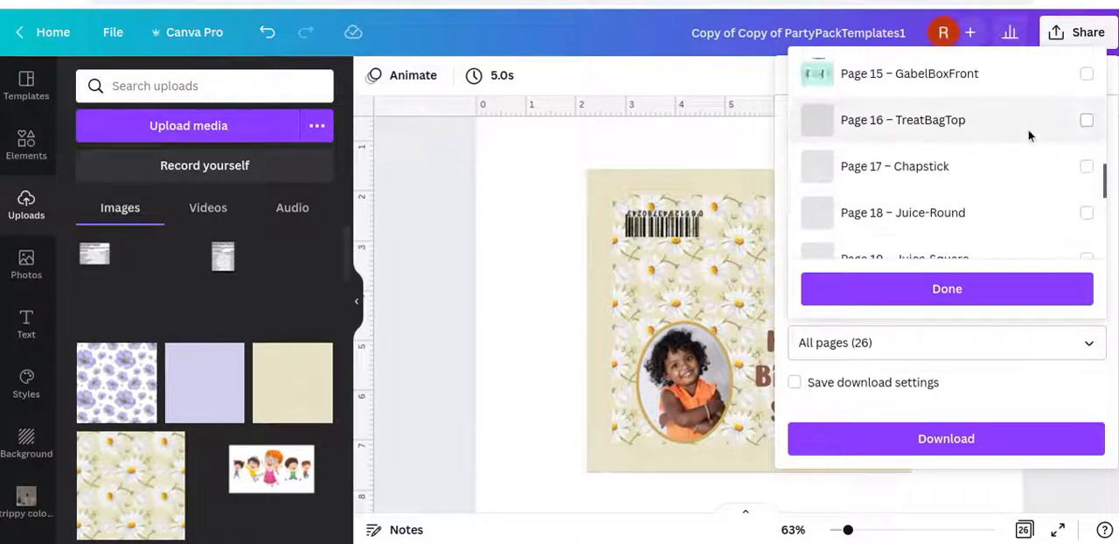
{"action": "scroll", "coordinate": [1028, 129], "scroll_direction": "up", "scroll_amount": 3}
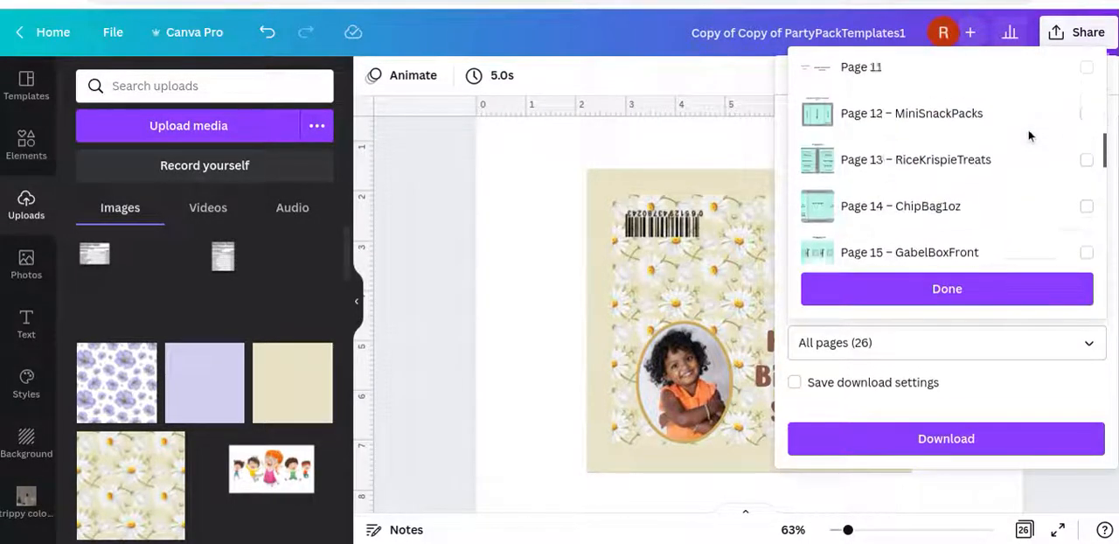
{"action": "left_click", "coordinate": [1010, 131]}
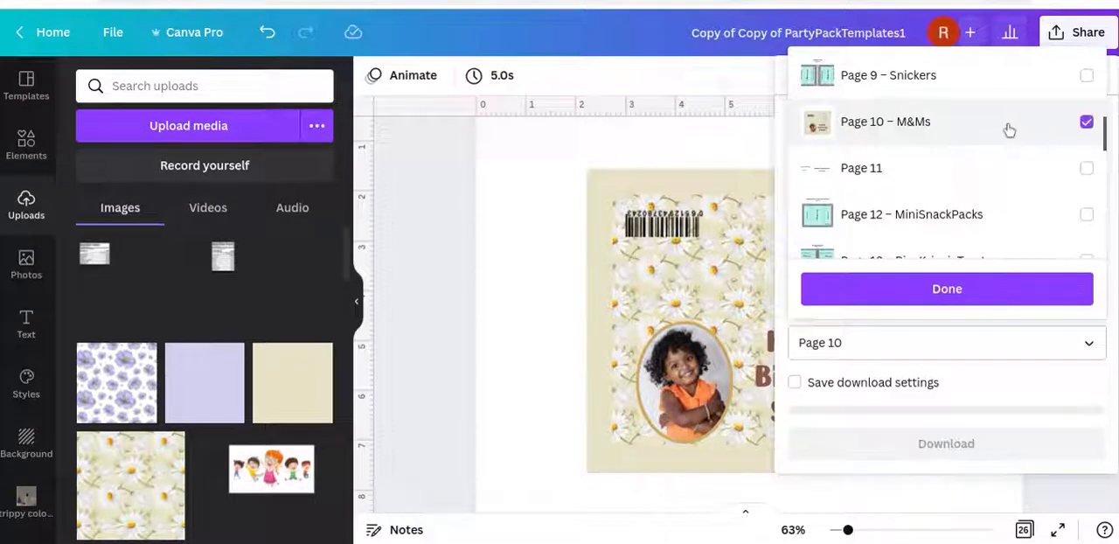
{"action": "left_click", "coordinate": [988, 285]}
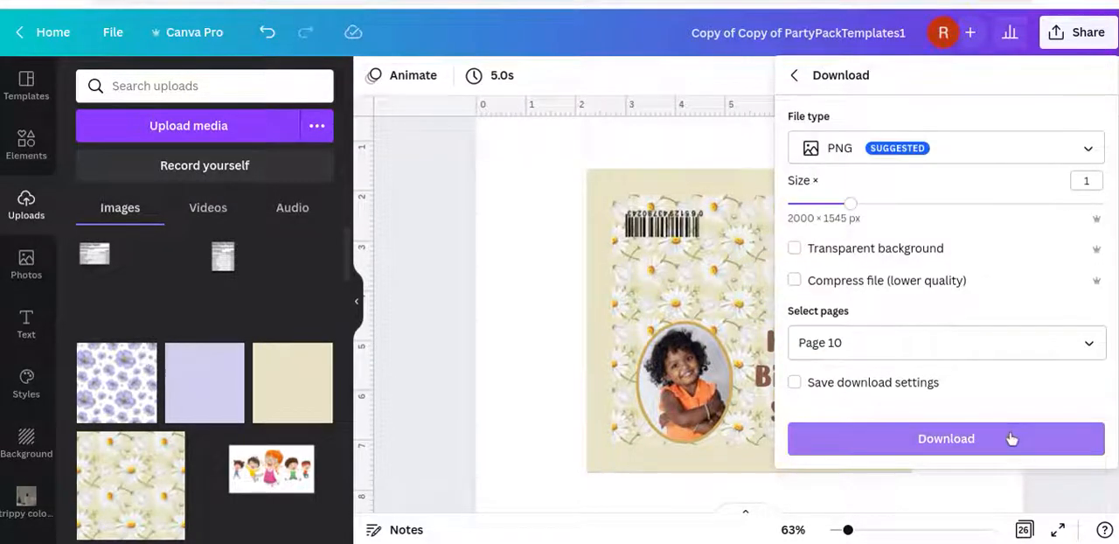
{"action": "left_click", "coordinate": [1012, 438]}
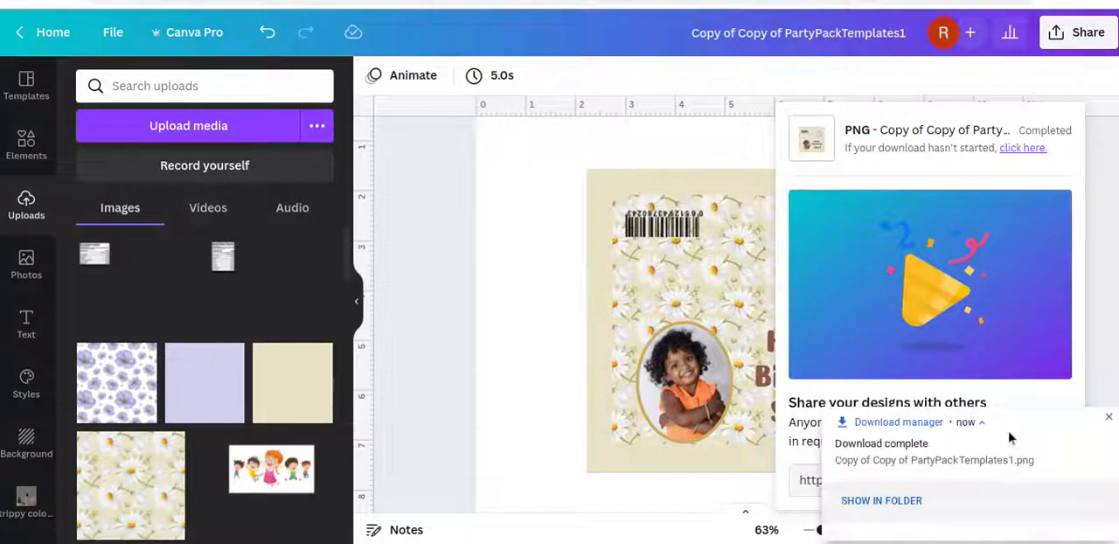
Show the downloaded wrapper PNG in the Downloads folder and open the image for viewing
{"action": "left_click", "coordinate": [885, 521]}
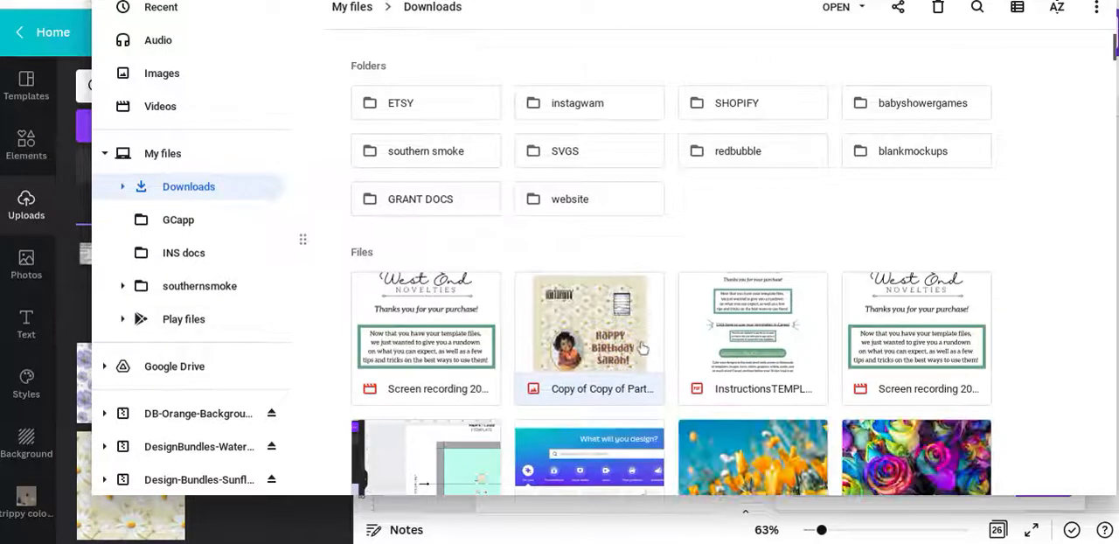
{"action": "double_click", "coordinate": [580, 303]}
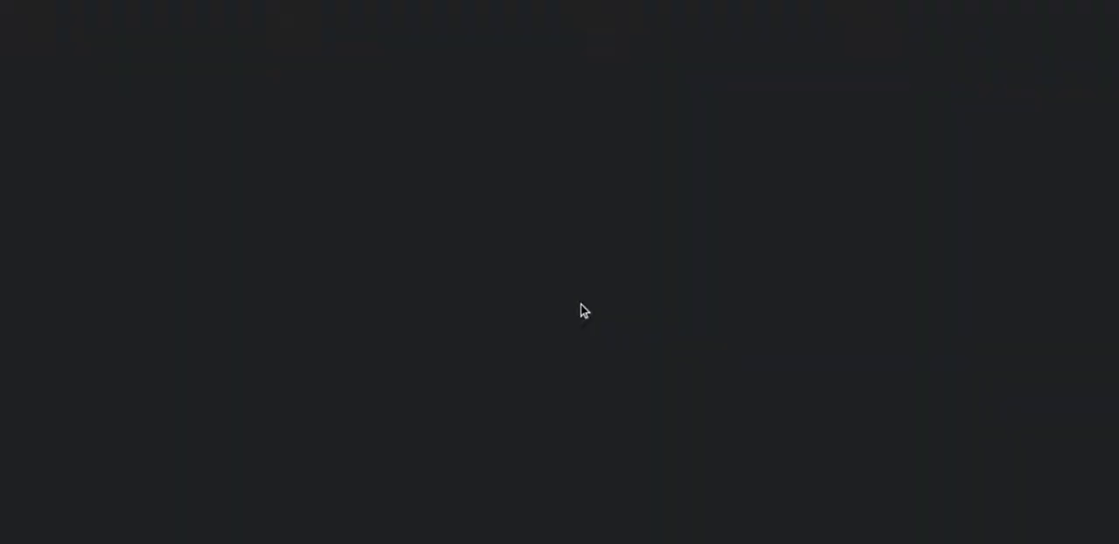